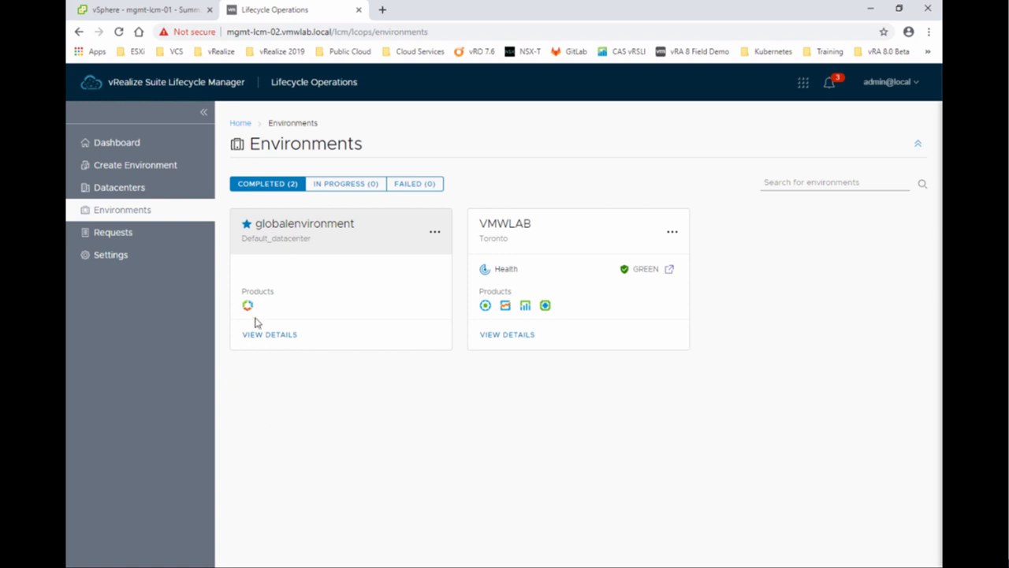
# Review which product binaries are mapped in Lifecycle Manager settings, then return to the environments.
pyautogui.moveTo(250, 308)
pyautogui.click(115, 261)
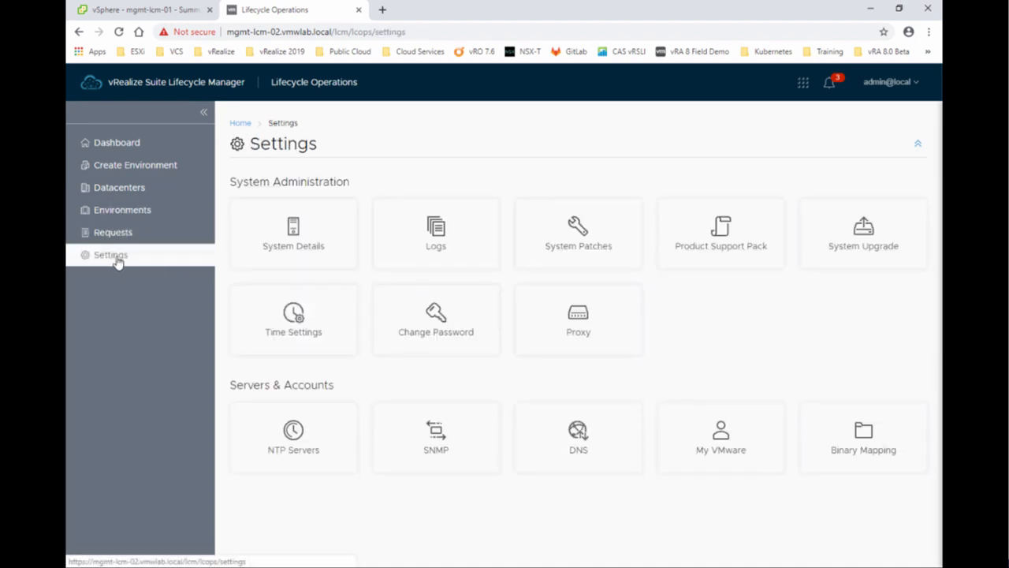
pyautogui.click(848, 452)
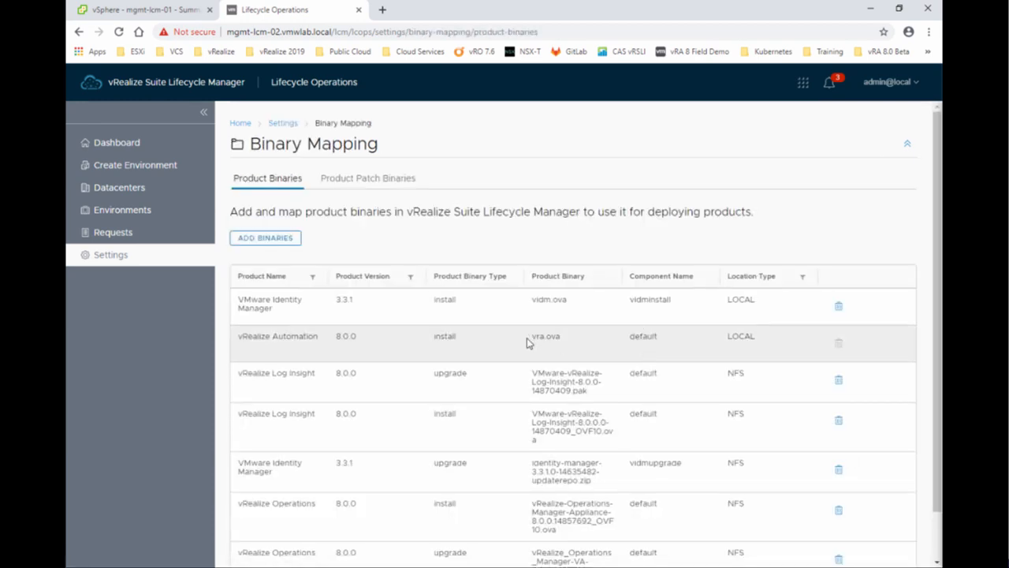
pyautogui.scroll(-1, 528, 343)
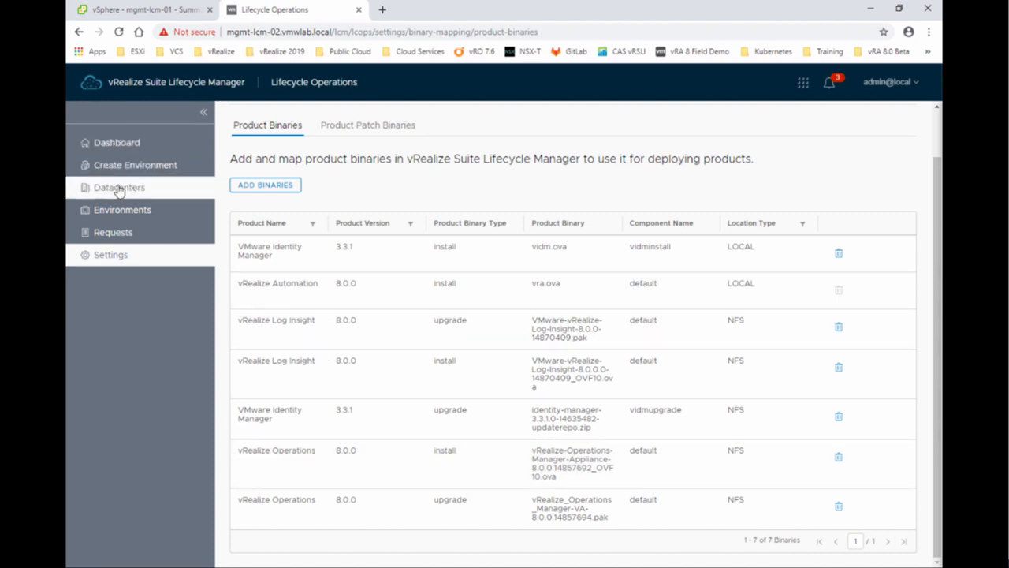
pyautogui.click(119, 211)
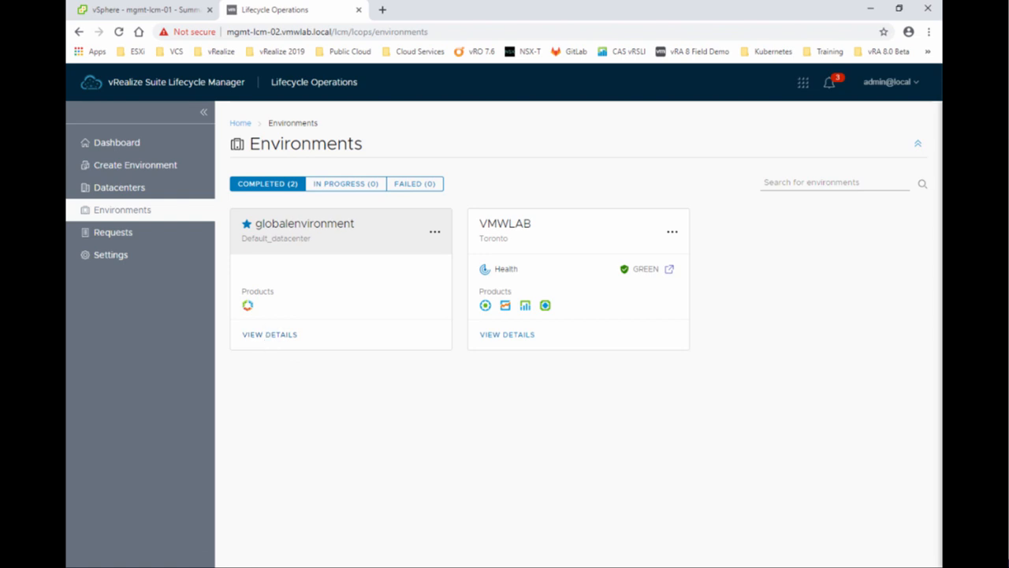
# Confirm globalenvironment's Identity Manager snapshot history lists Before Upgrade, then switch to the vSphere Client.
pyautogui.moveTo(252, 307)
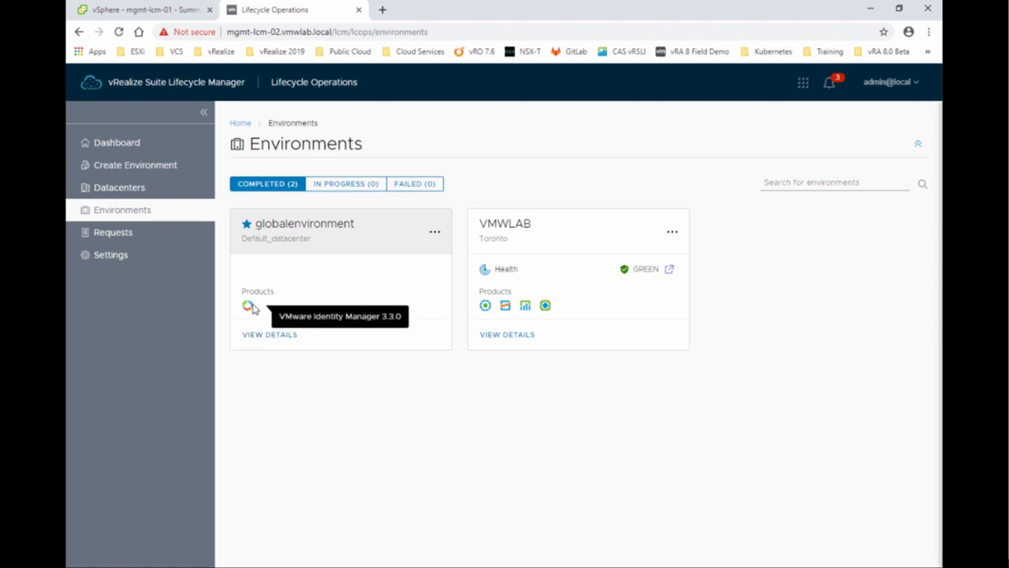
pyautogui.click(256, 336)
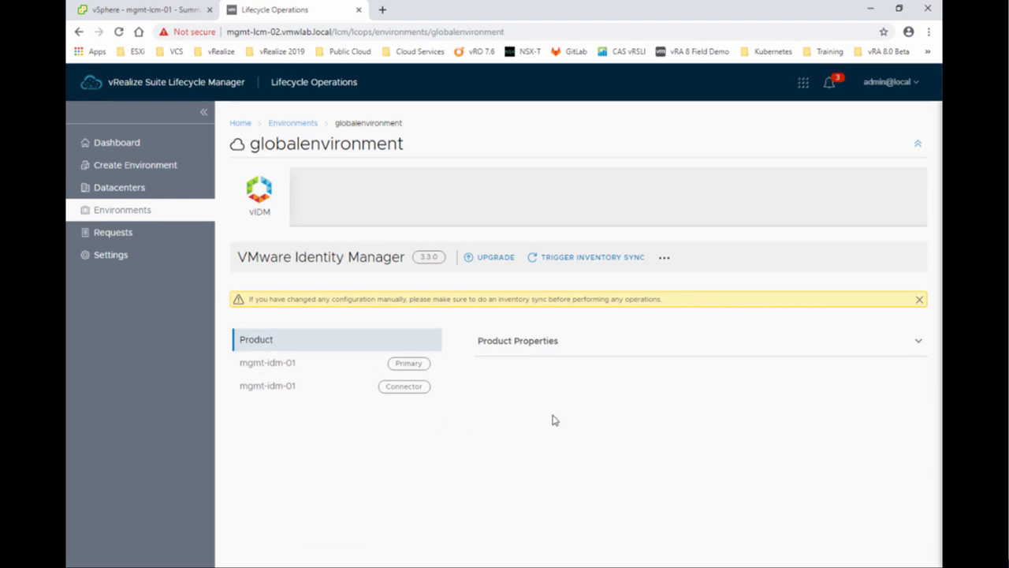
pyautogui.click(663, 259)
pyautogui.click(647, 328)
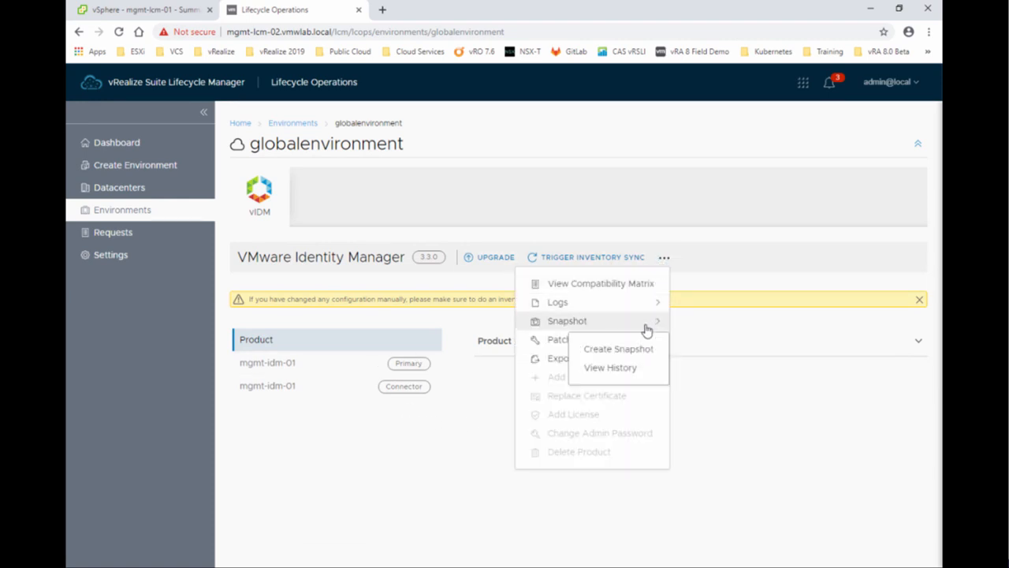
pyautogui.click(647, 376)
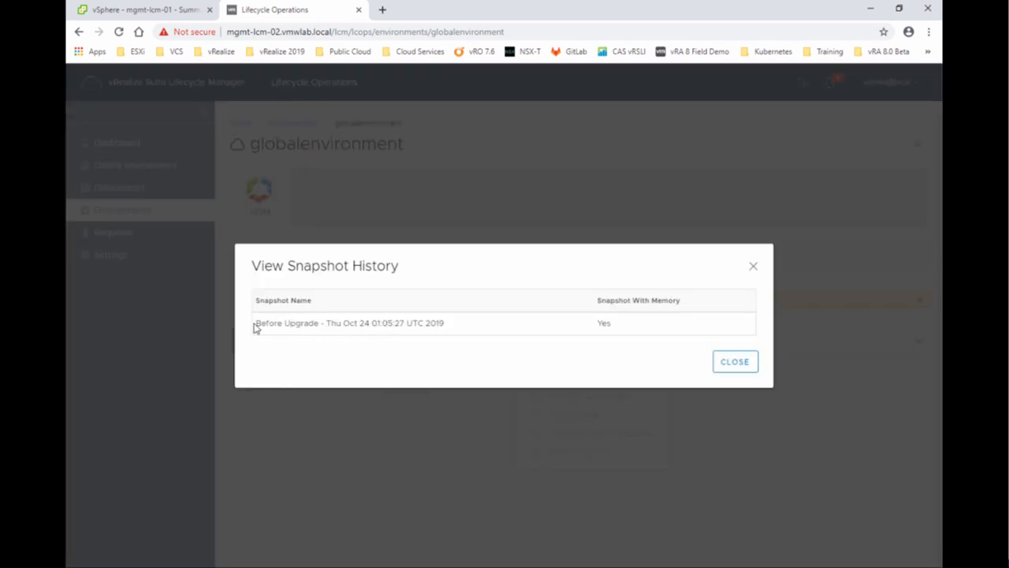
pyautogui.moveTo(254, 324); pyautogui.dragTo(320, 326)
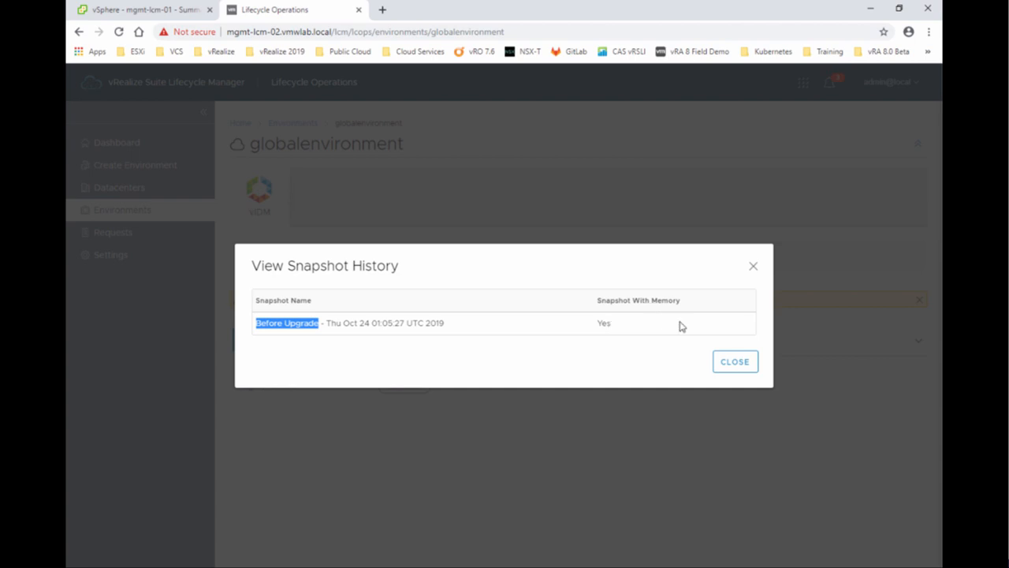
pyautogui.click(718, 364)
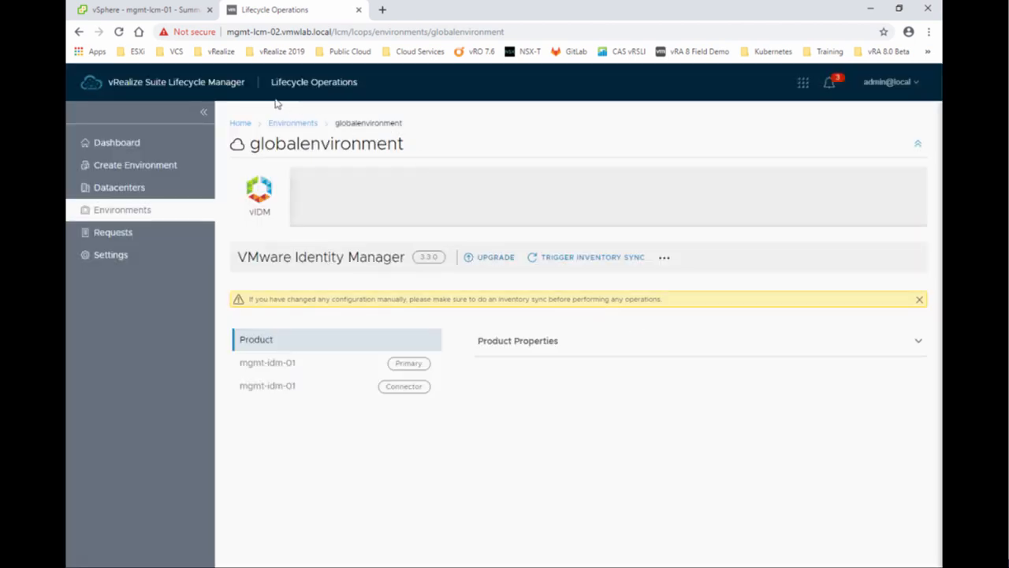
pyautogui.click(161, 11)
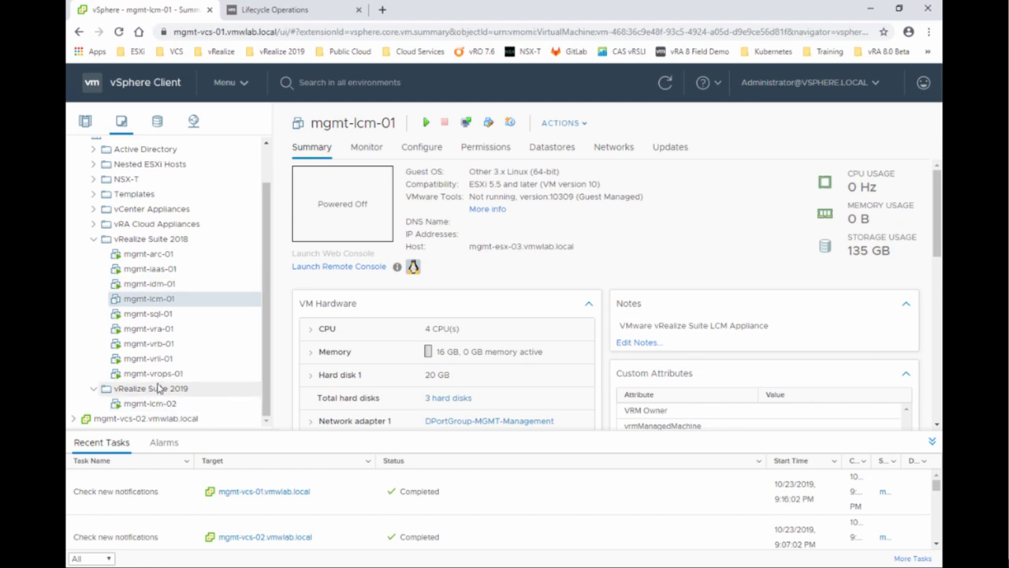
# Check mgmt-idm-01's Manage Snapshots for the Before Upgrade snapshot, then return to Lifecycle Operations.
pyautogui.click(160, 285)
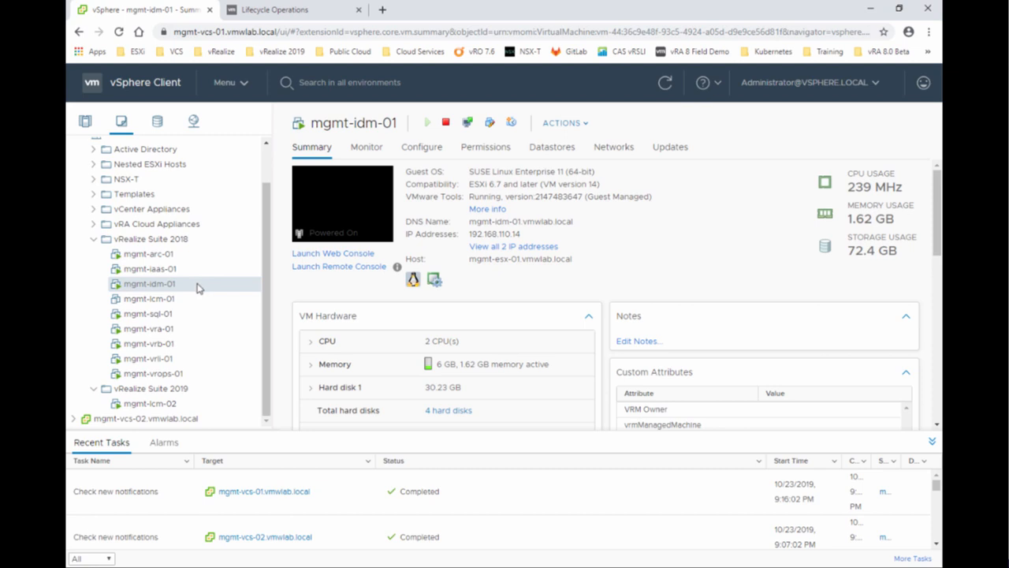
pyautogui.rightClick(197, 289)
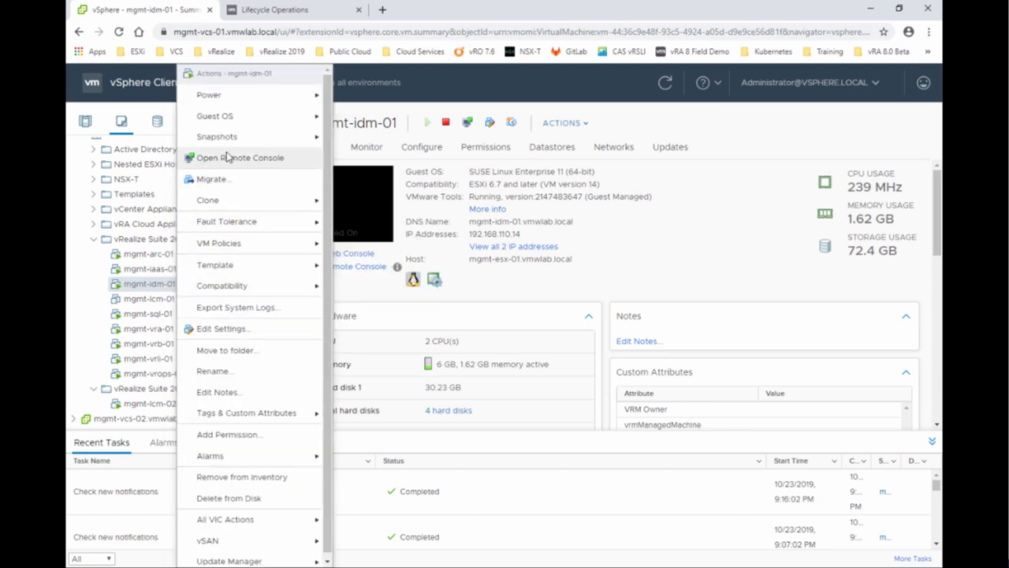
pyautogui.moveTo(204, 137)
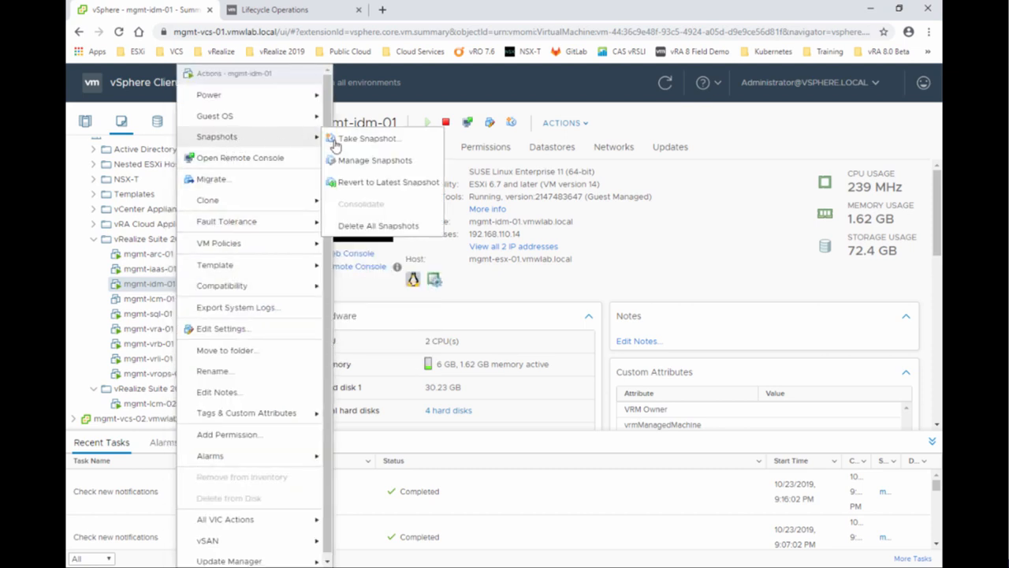
pyautogui.click(388, 162)
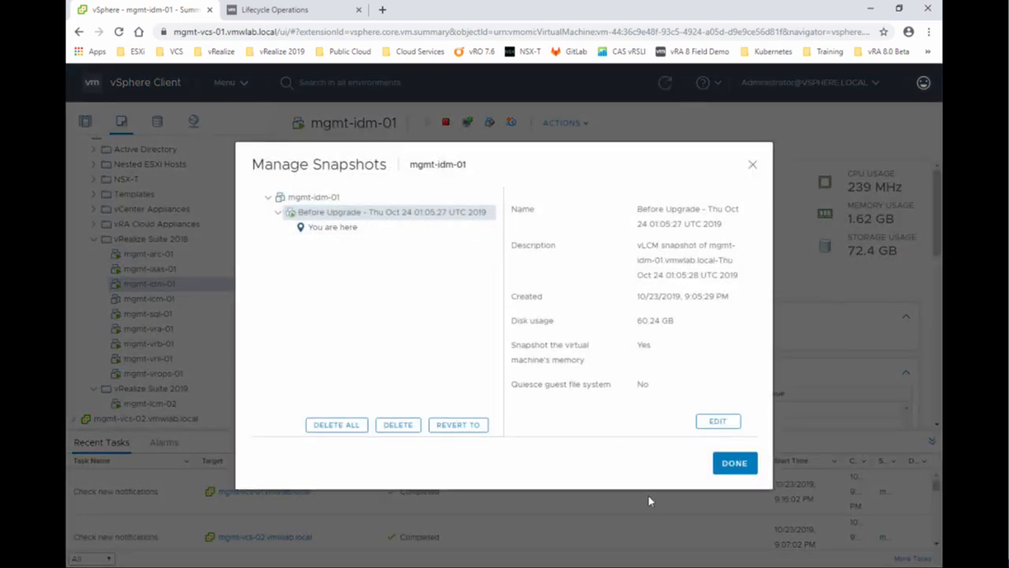
pyautogui.click(735, 463)
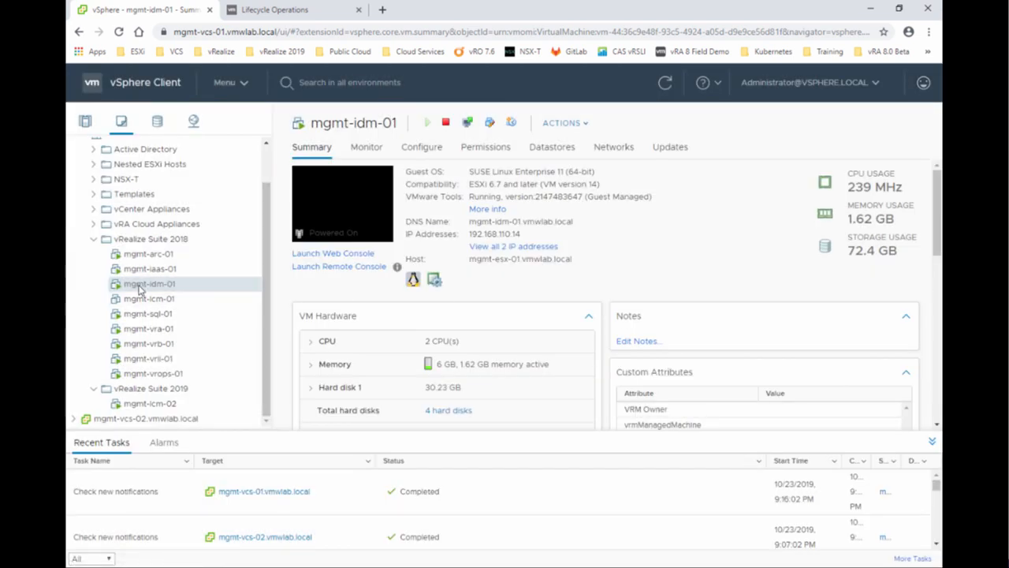
pyautogui.click(262, 14)
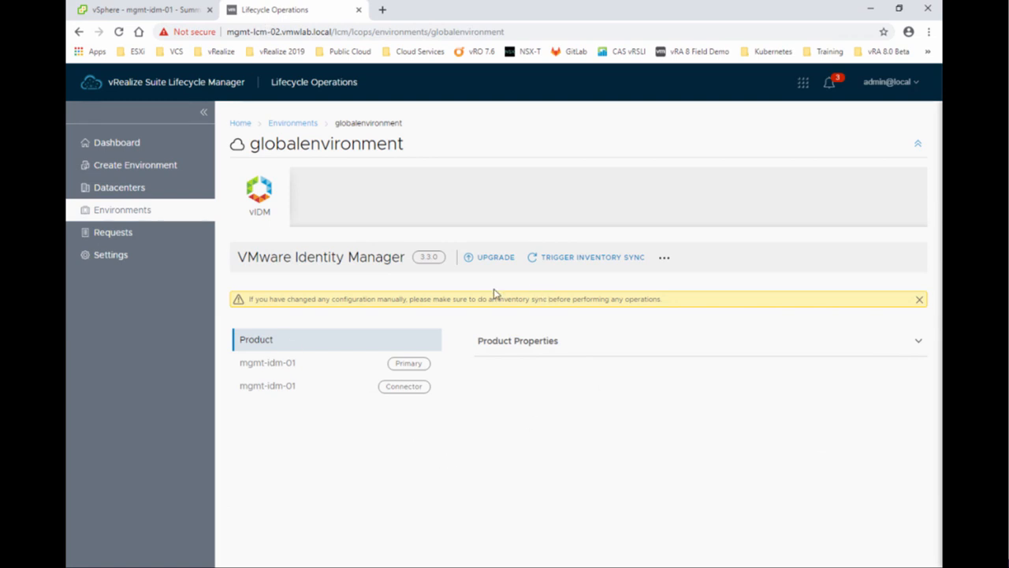
# Start the Identity Manager upgrade to 3.3.1 from the vRealize Suite LCM Repository and reach Precheck.
pyautogui.click(490, 262)
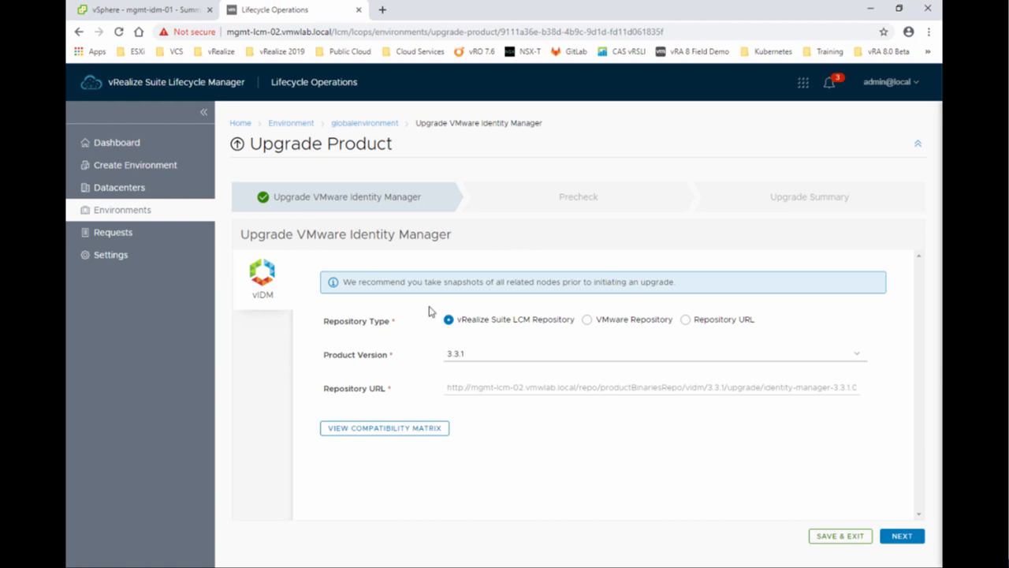
pyautogui.click(902, 536)
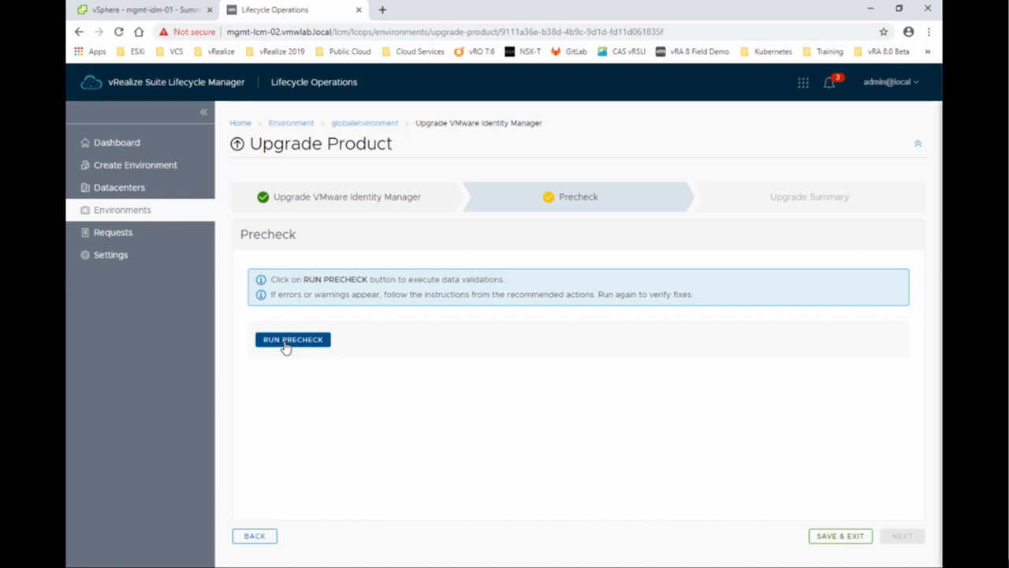
# Run the precheck, review all 8 passing Identity Manager validations, download the report and continue.
pyautogui.click(288, 340)
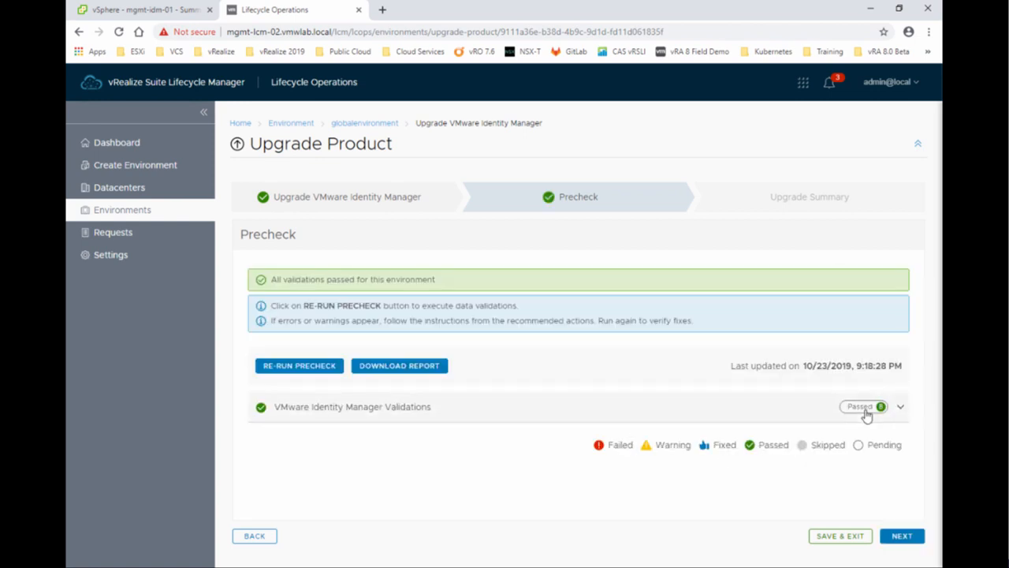
pyautogui.click(892, 407)
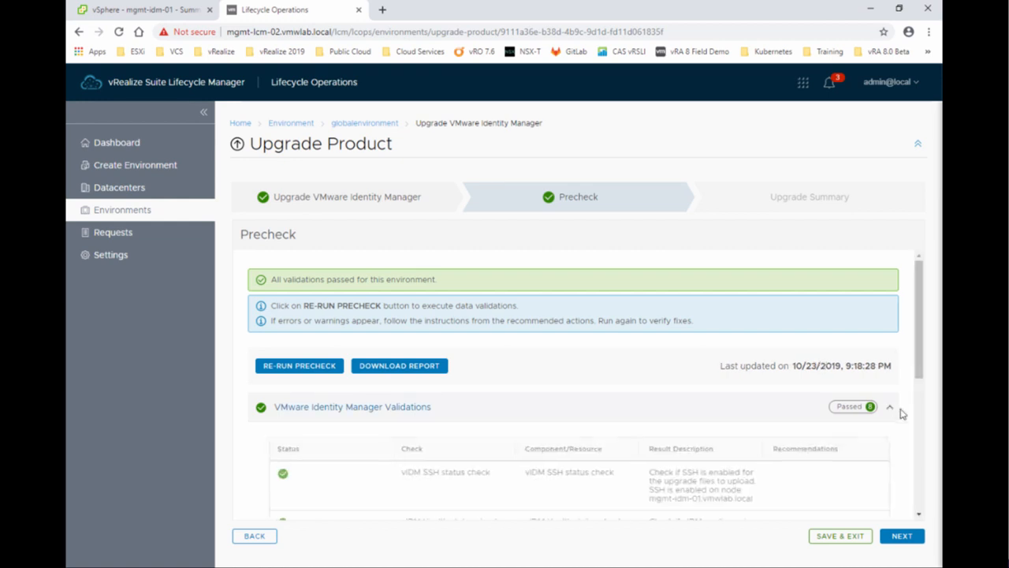
pyautogui.scroll(-3, 557, 404)
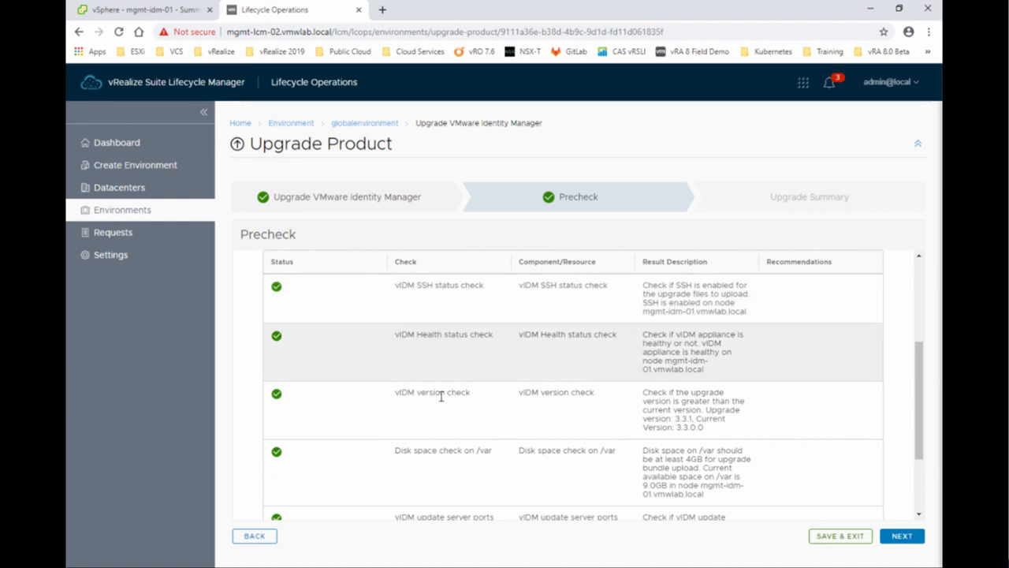
pyautogui.scroll(-3, 451, 406)
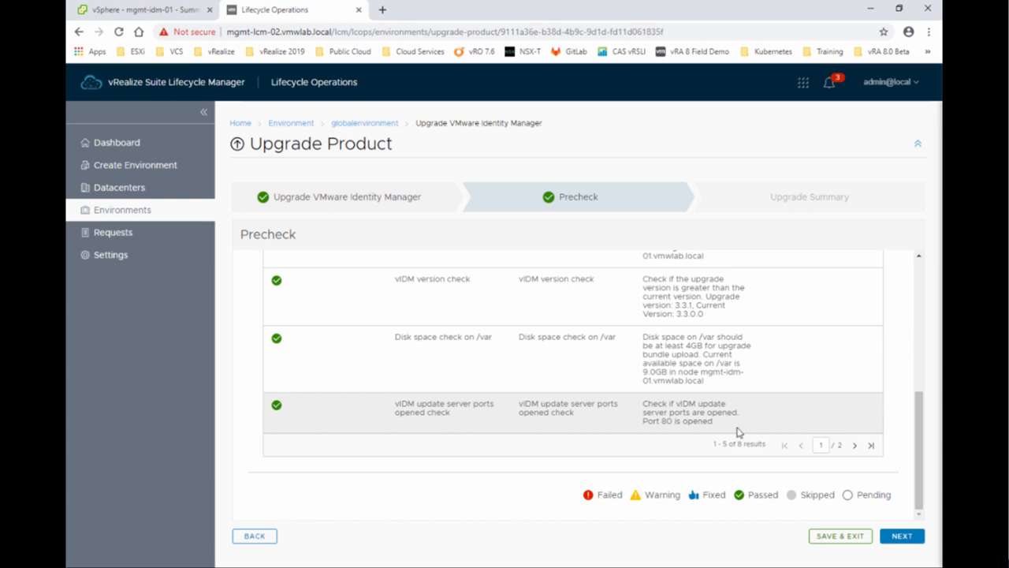
pyautogui.click(854, 445)
pyautogui.scroll(1, 648, 420)
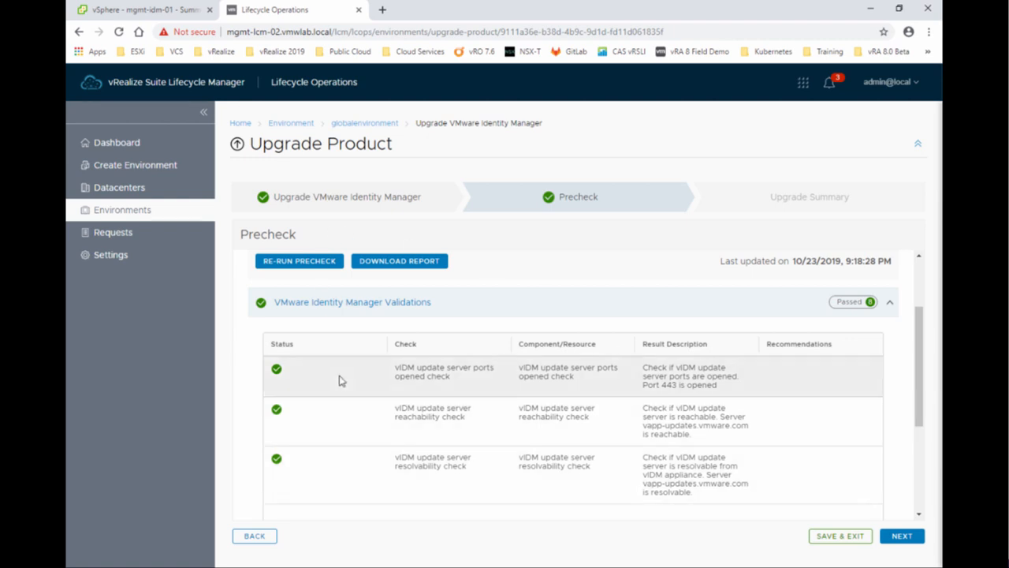
pyautogui.scroll(1, 351, 371)
pyautogui.click(414, 329)
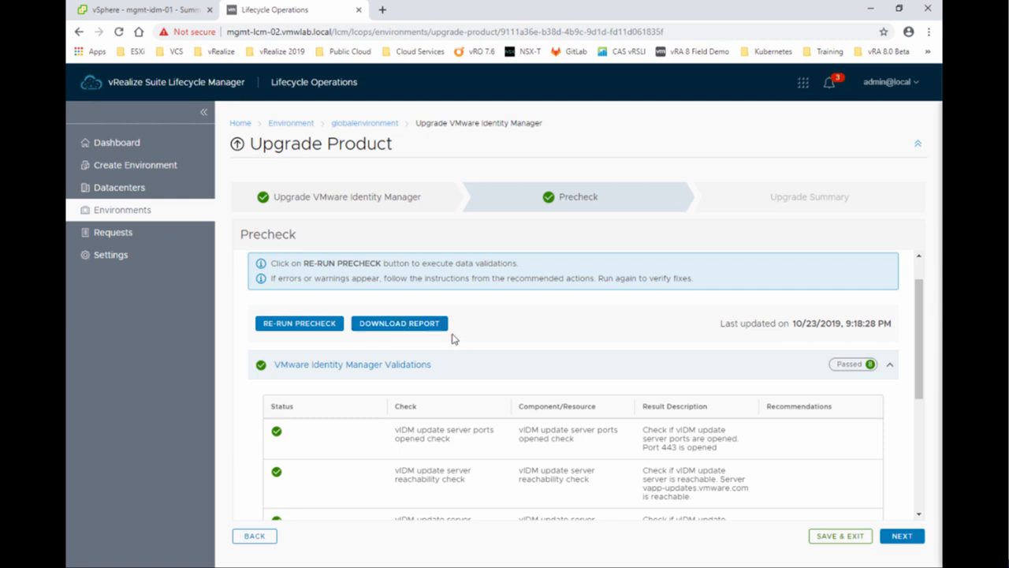
pyautogui.scroll(-5, 710, 441)
pyautogui.click(903, 538)
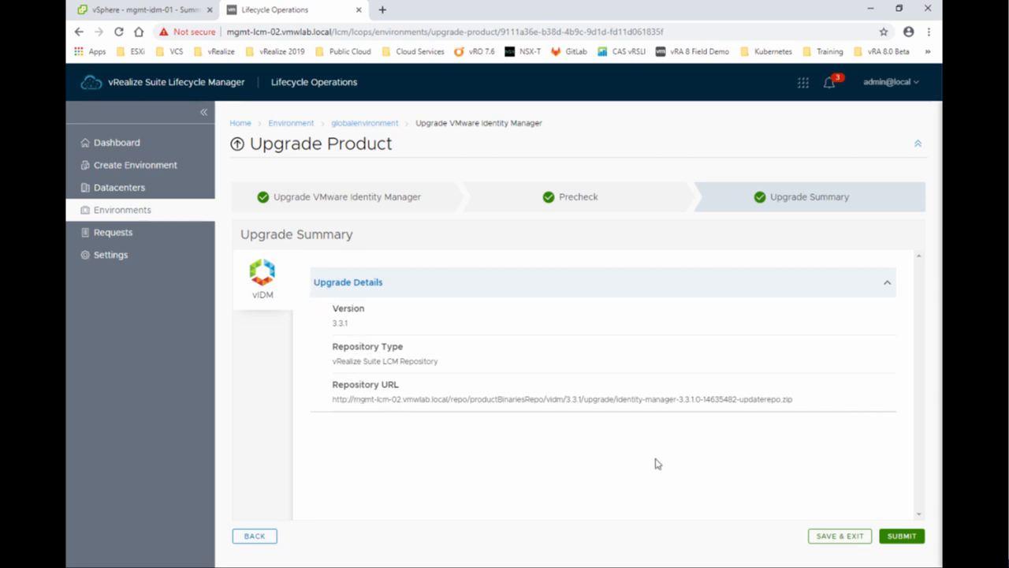
# Submit the Identity Manager 3.3.1 upgrade using identity-manager-3.3.1.0-14635482-updaterepo.zip.
pyautogui.click(909, 537)
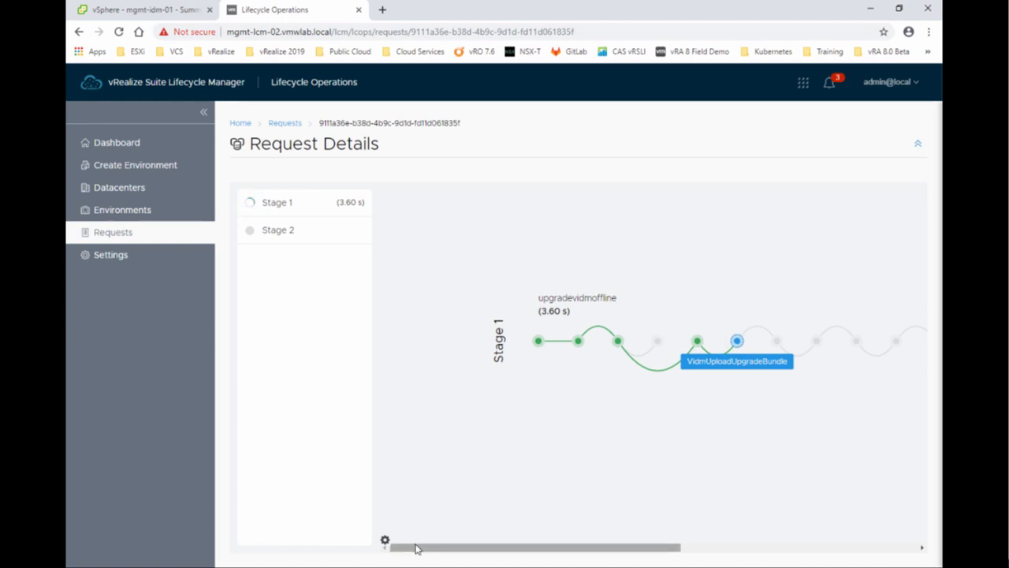
# Inspect the workflow graphs: Stage 1 upgradevidmoffline (51.98 mins) and Stage 2 (588.00 ms) both succeeded.
pyautogui.moveTo(423, 548); pyautogui.dragTo(476, 548)
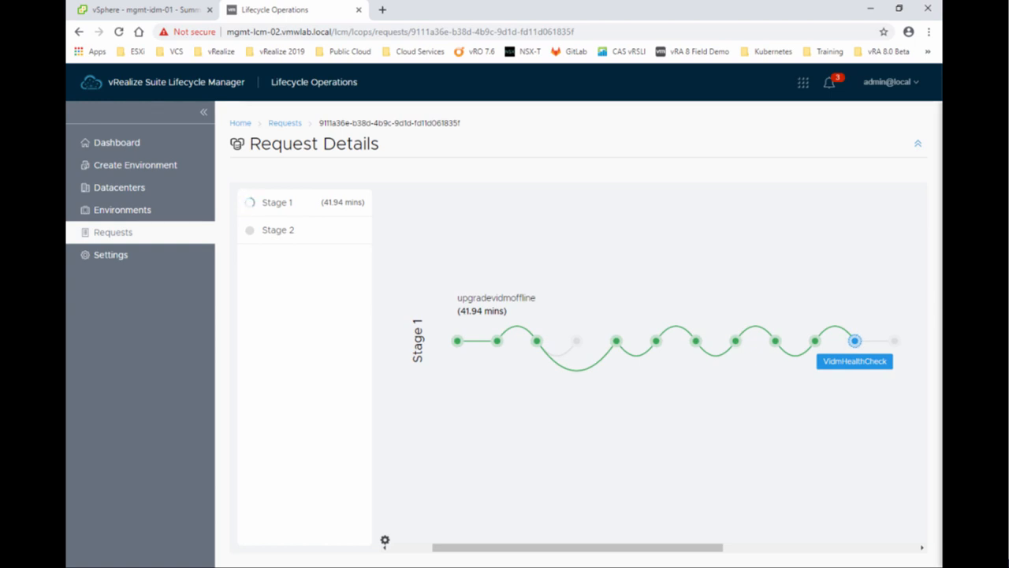
pyautogui.moveTo(577, 547); pyautogui.dragTo(578, 547)
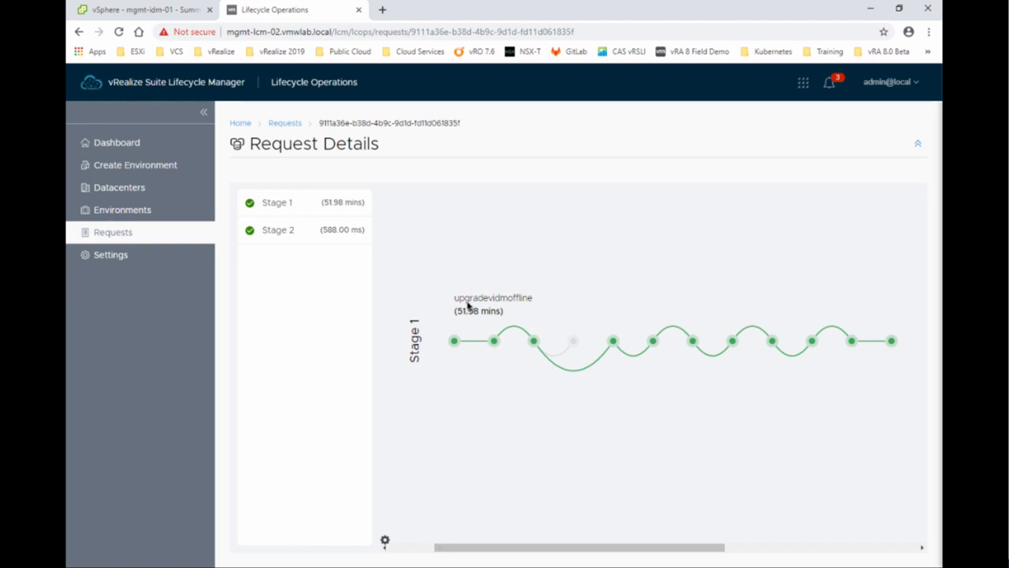
pyautogui.moveTo(513, 547); pyautogui.dragTo(630, 547)
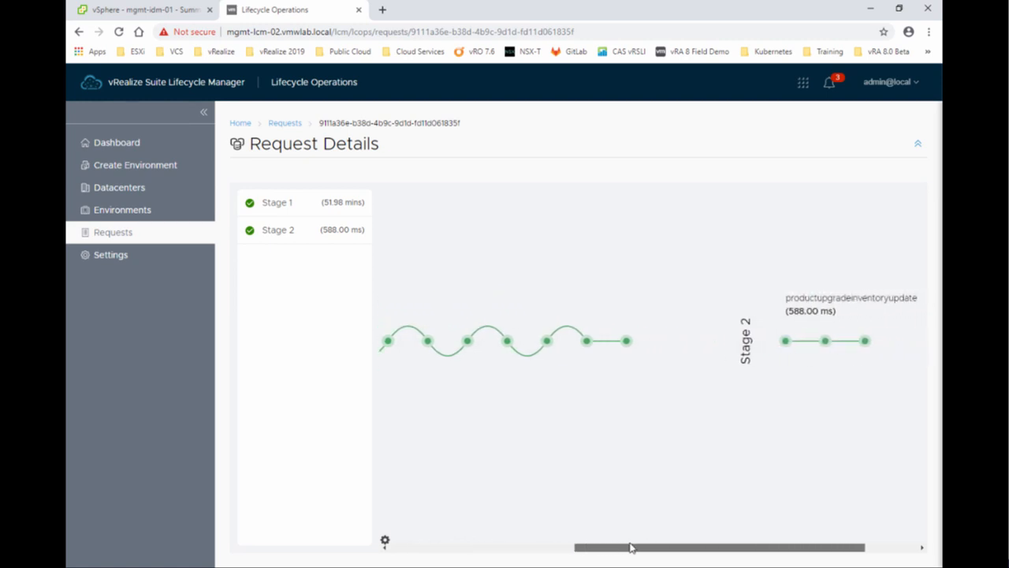
pyautogui.moveTo(630, 547); pyautogui.dragTo(486, 541)
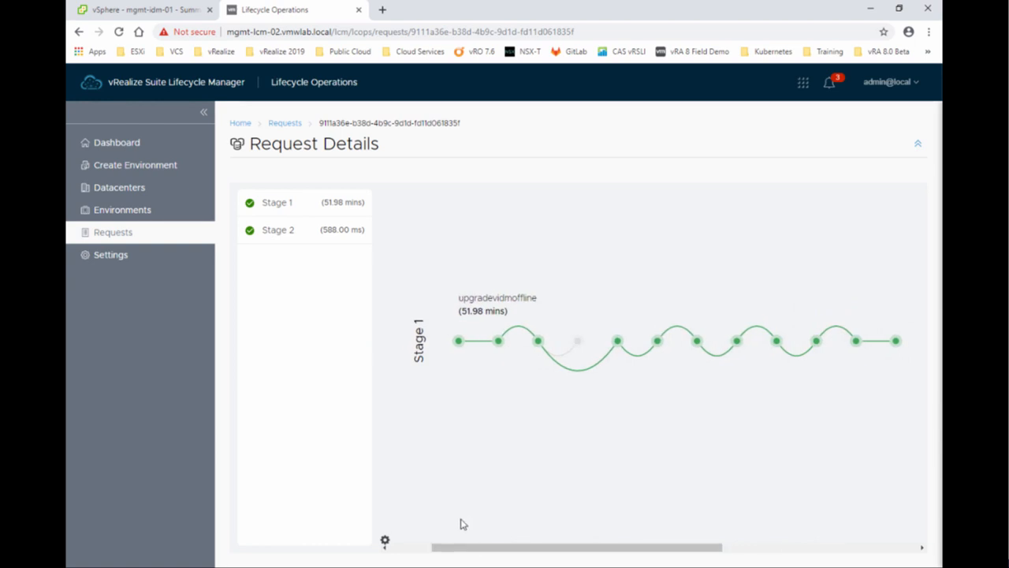
# Verify globalenvironment shows VMware Identity Manager 3.3.1 on the Environments page, then open a new tab.
pyautogui.click(124, 215)
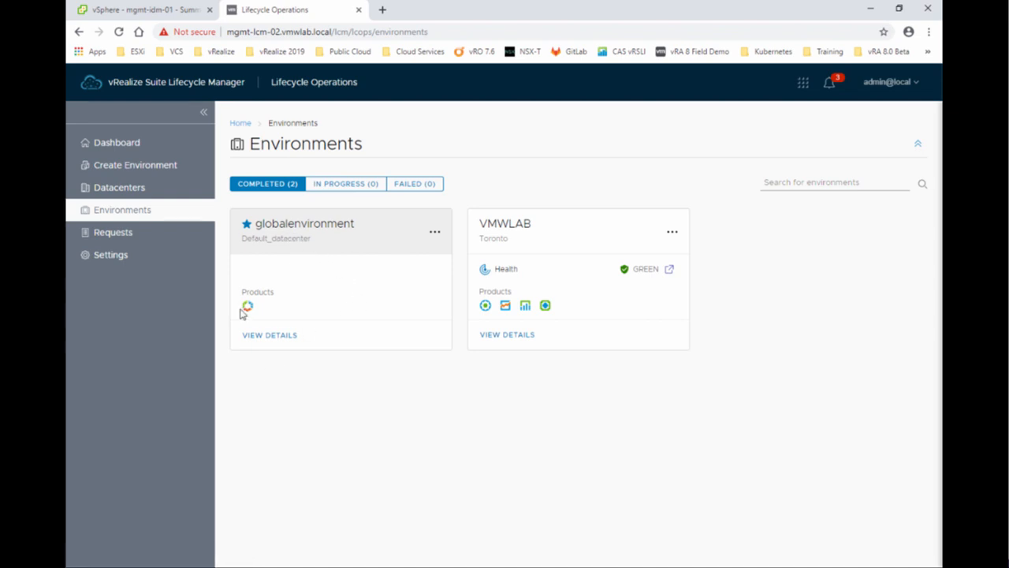
pyautogui.moveTo(249, 309)
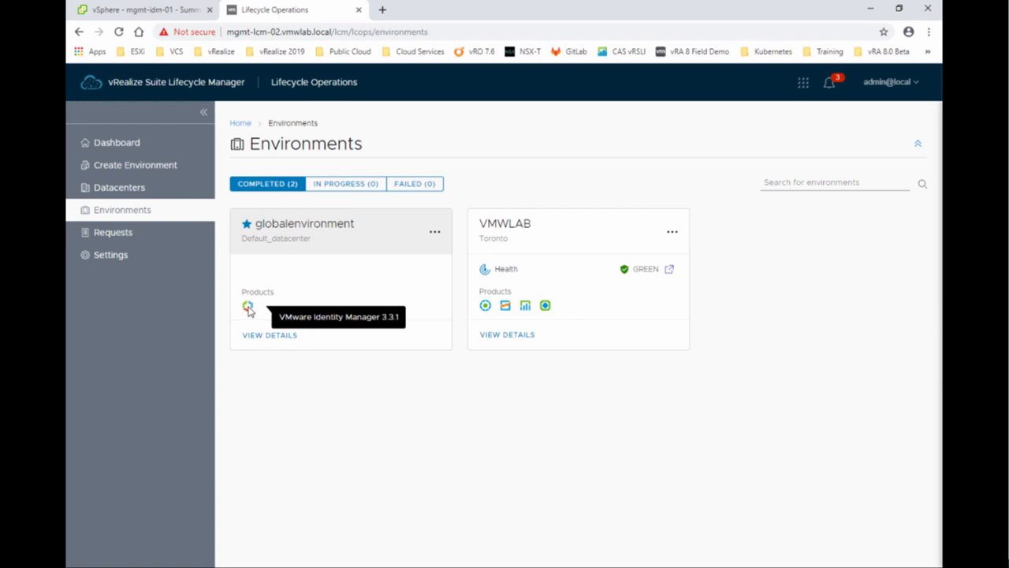
pyautogui.click(383, 10)
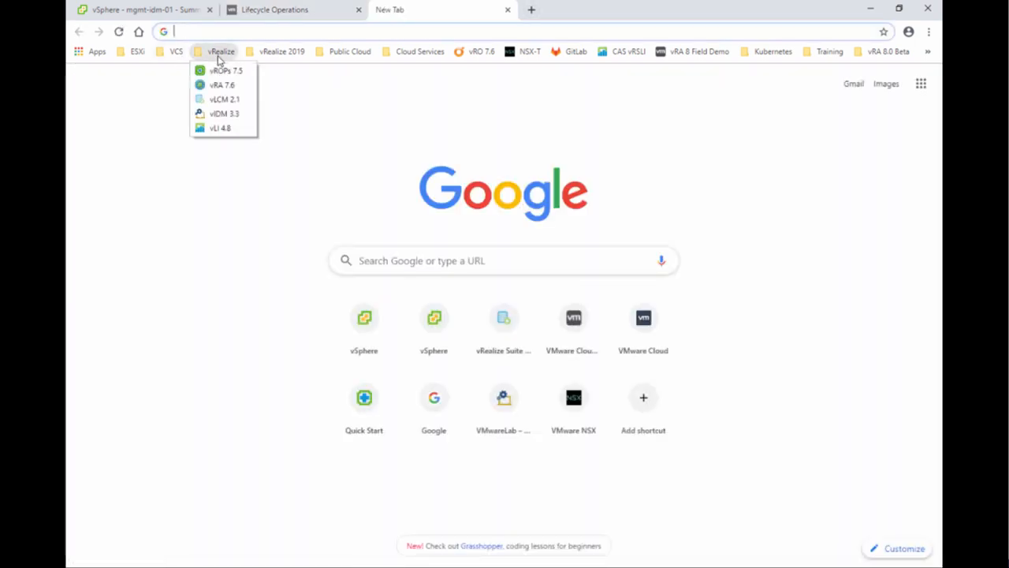
# Load the vIDM 3.3 bookmark to reach the Workspace ONE sign-in at mgmt-idm-01.vmwlab.local.
pyautogui.click(225, 114)
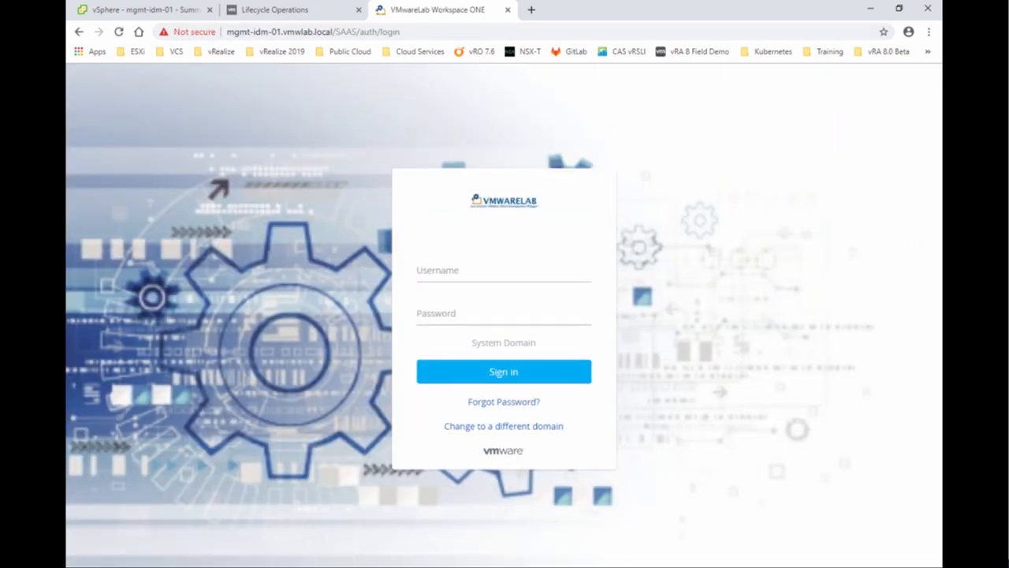
# Sign in to Identity Manager as the local admin user and check the version and build on the dashboard.
pyautogui.click(495, 276)
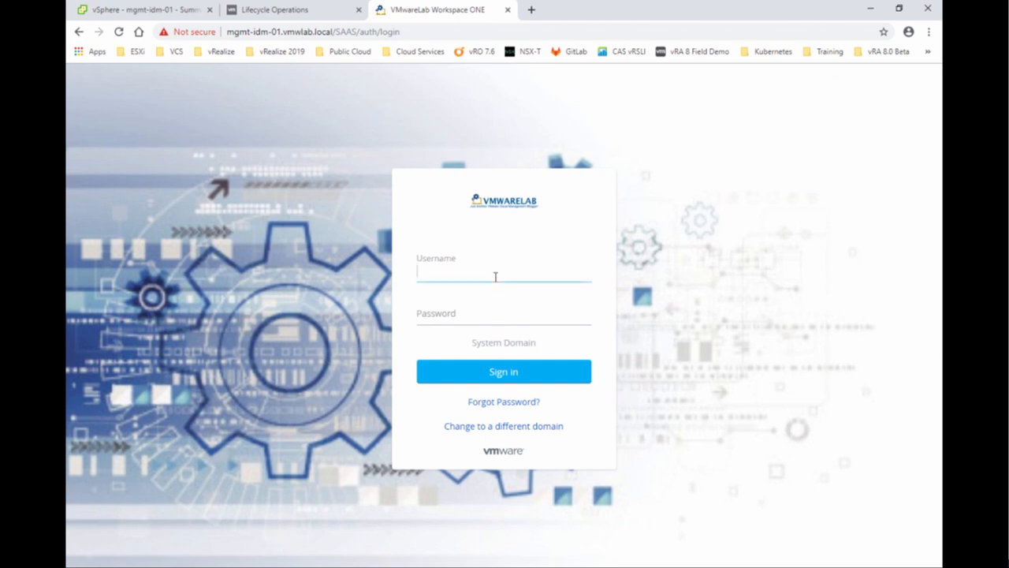
pyautogui.write('admin')
pyautogui.press('Tab')
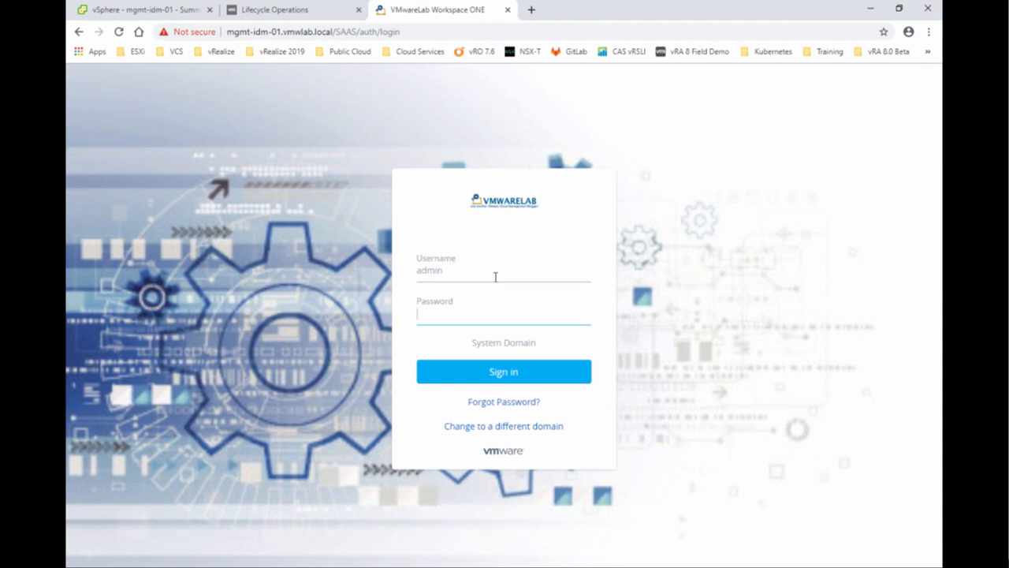
pyautogui.press('Return')
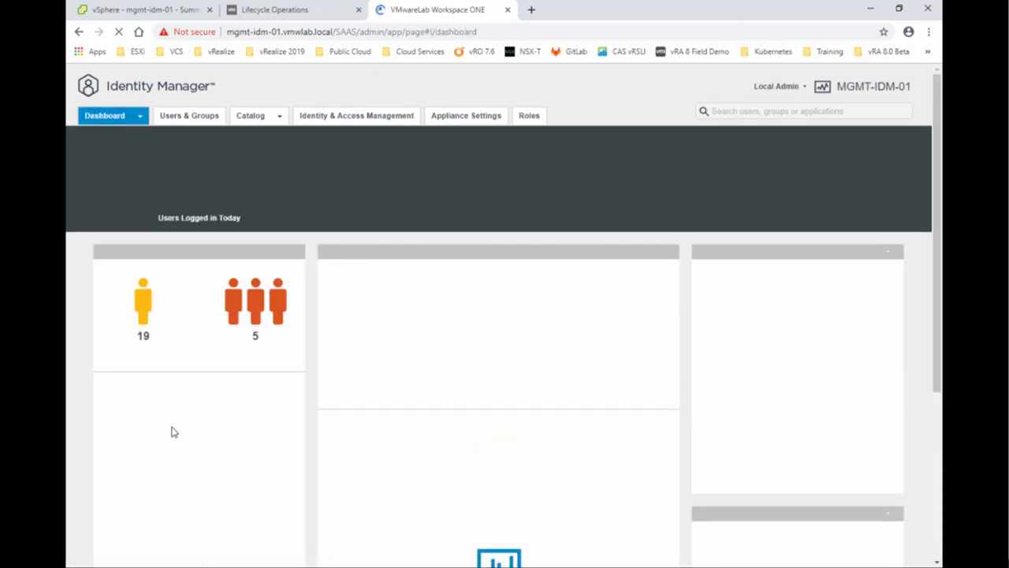
pyautogui.scroll(-4, 171, 430)
pyautogui.moveTo(79, 527); pyautogui.dragTo(235, 522)
pyautogui.scroll(5, 235, 522)
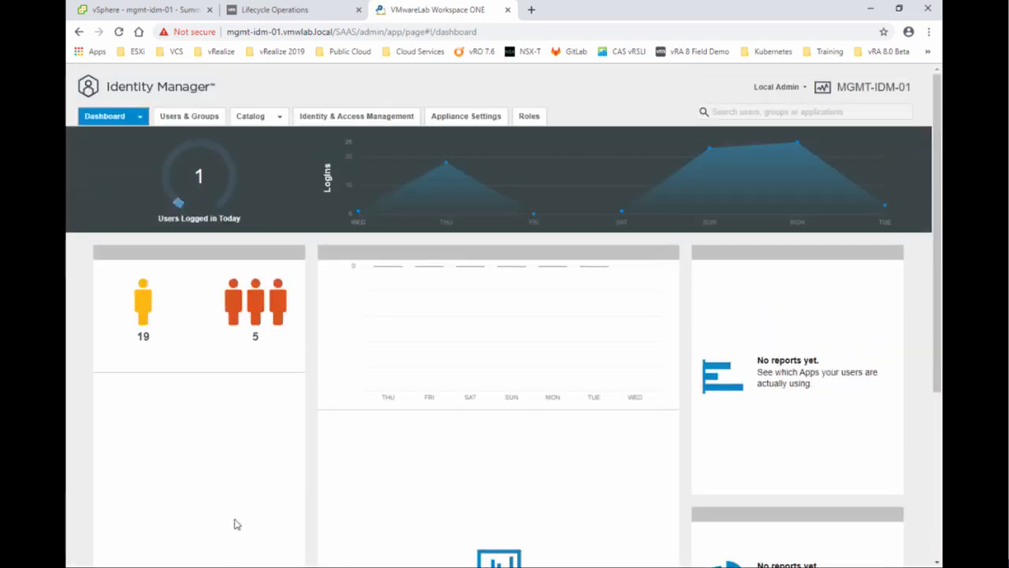
pyautogui.moveTo(230, 163)
# Close the Identity Manager tab and launch Create Environment from the Lifecycle Manager dashboard.
pyautogui.click(508, 11)
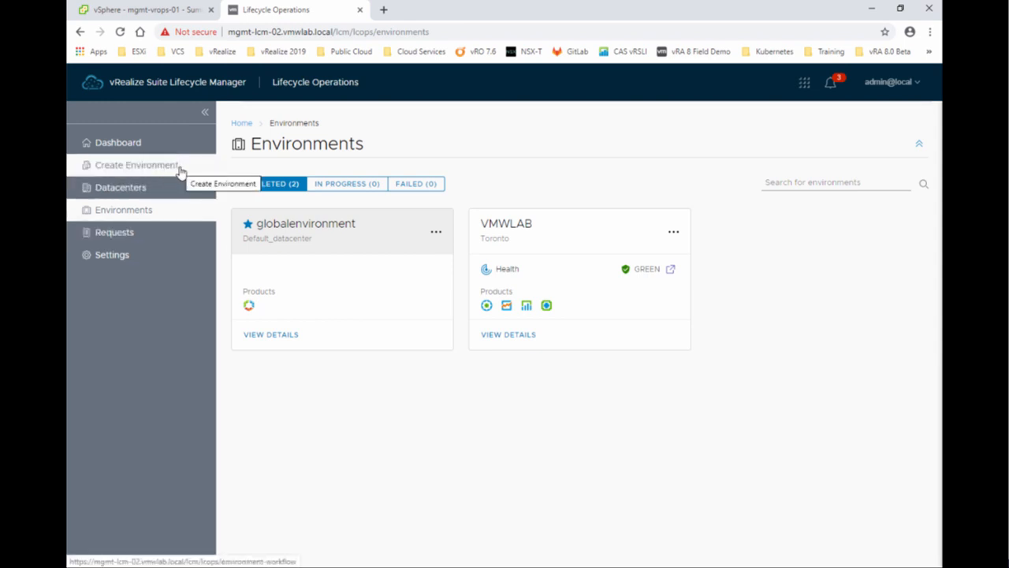
pyautogui.click(129, 147)
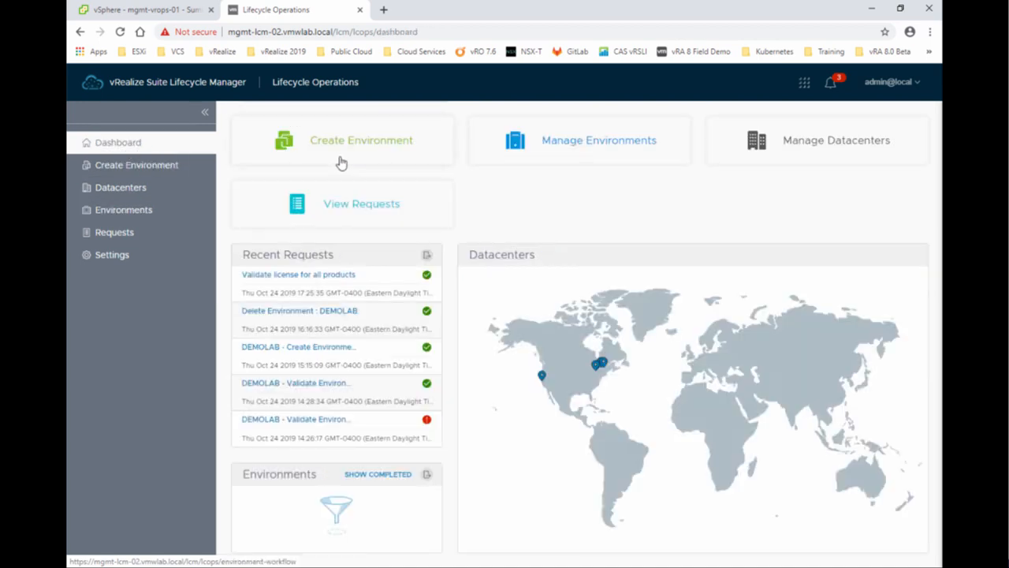
pyautogui.click(393, 153)
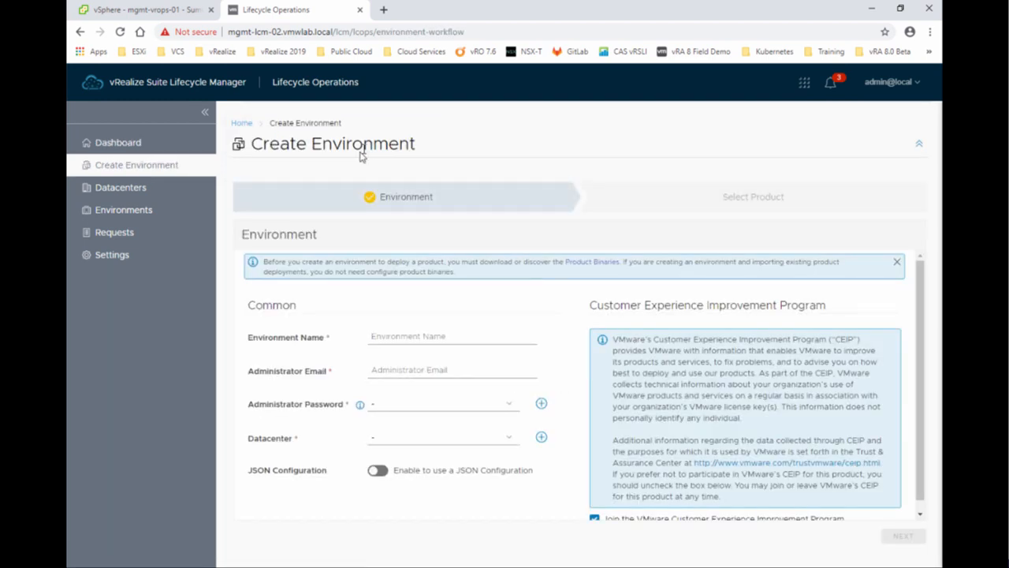
# Name the new environment DEMOLAB and enter the administrator's e-mail address.
pyautogui.click(402, 337)
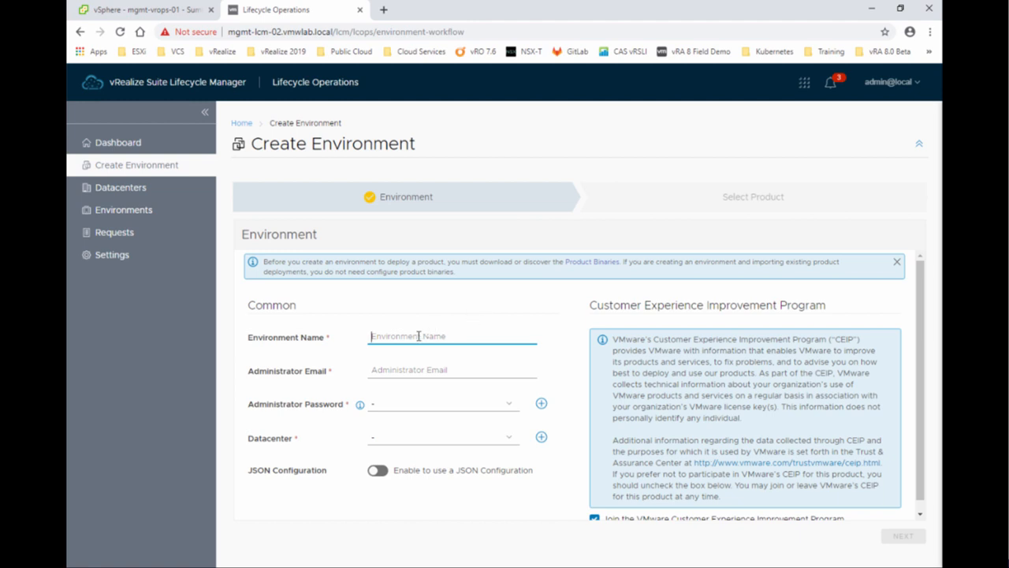
pyautogui.write('DEMOLAB')
pyautogui.press('Tab')
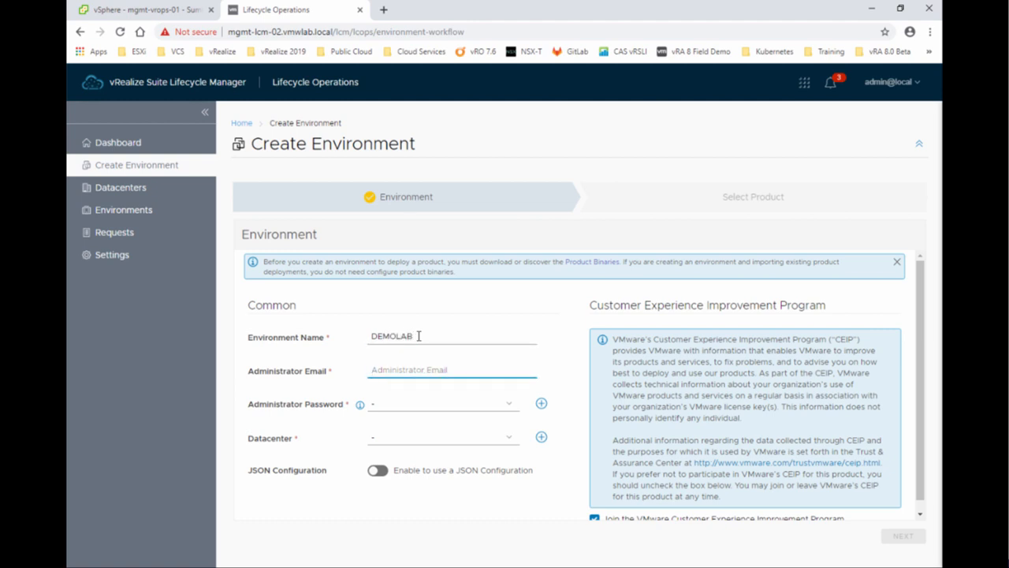
pyautogui.press('Tab')
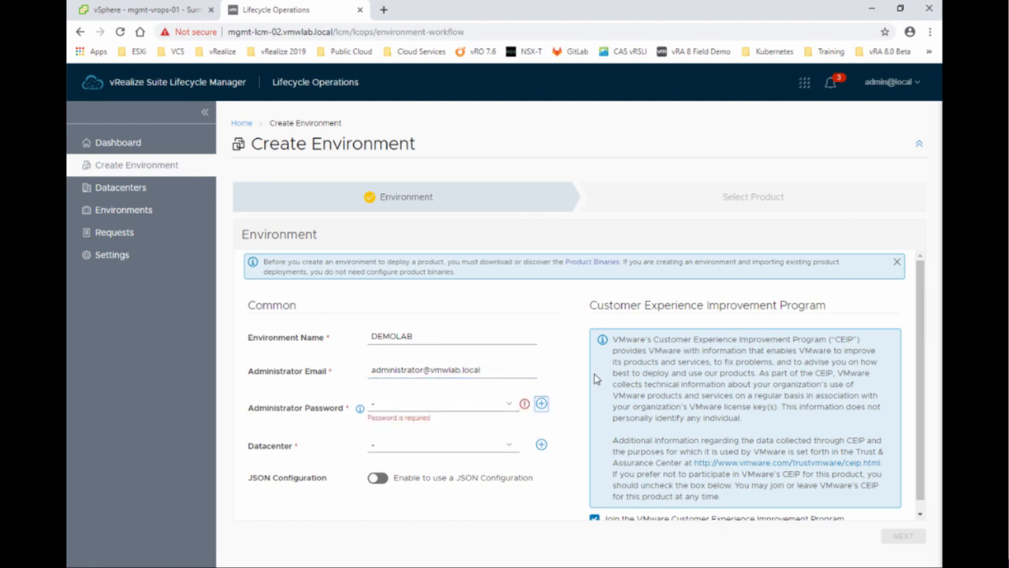
# Use the stored installer password and place the environment in the Toronto datacenter.
pyautogui.click(506, 408)
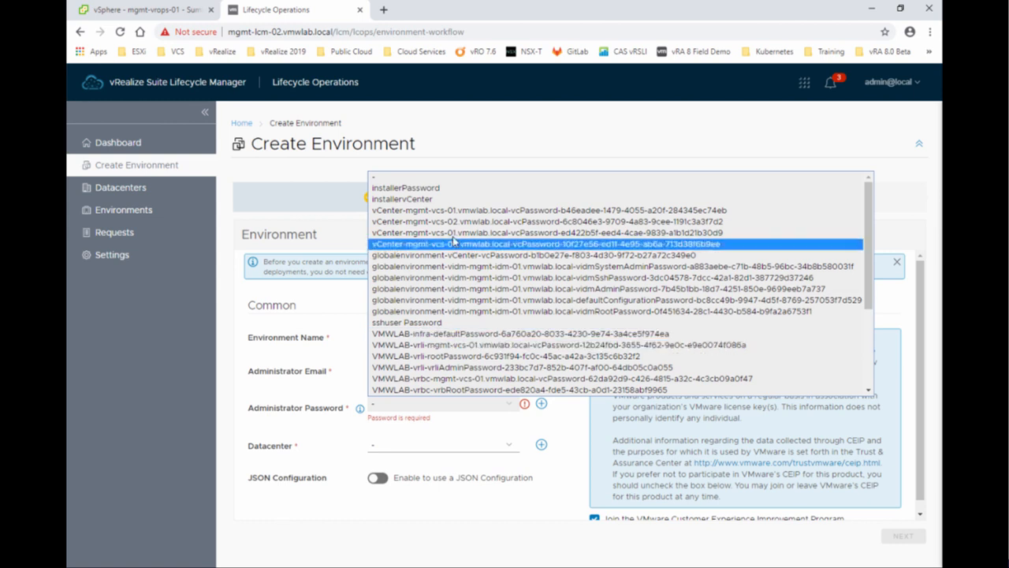
pyautogui.click(408, 192)
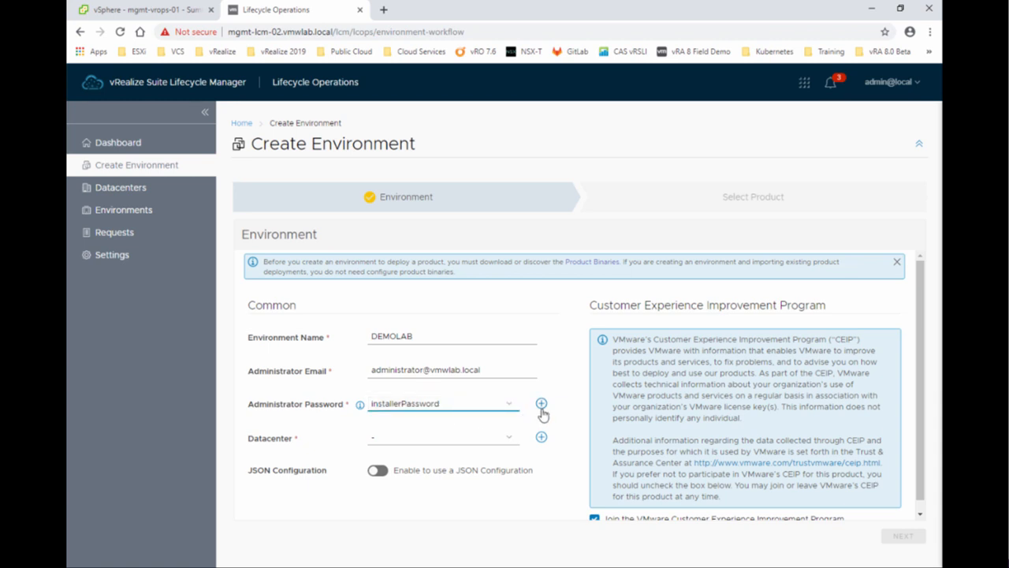
pyautogui.click(434, 448)
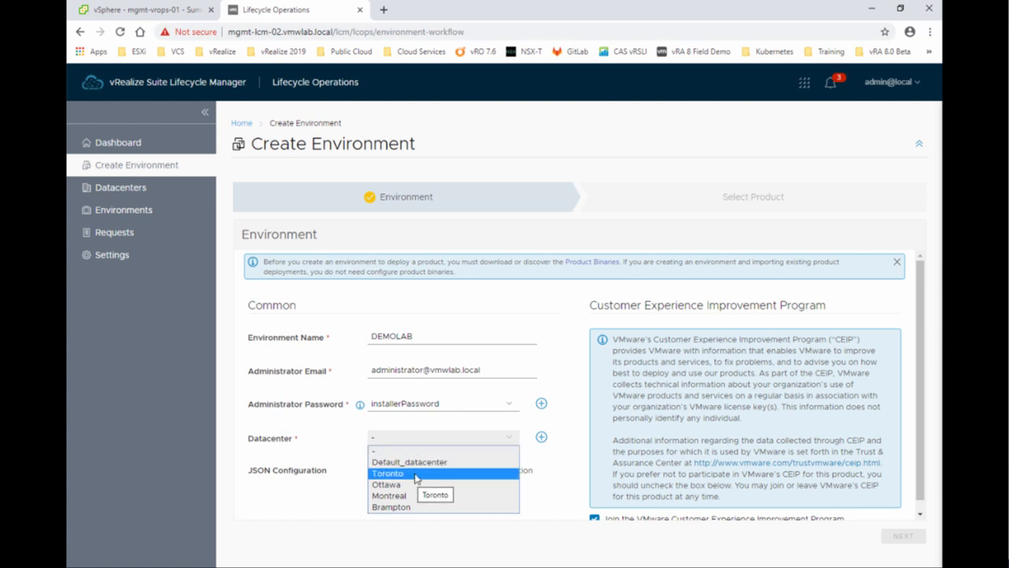
pyautogui.click(416, 475)
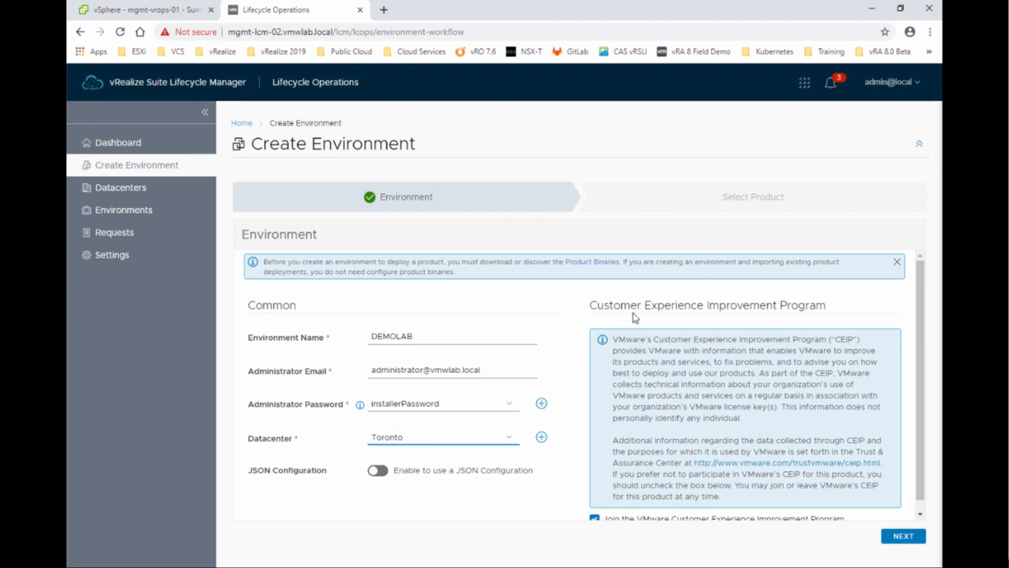
pyautogui.scroll(-1, 584, 445)
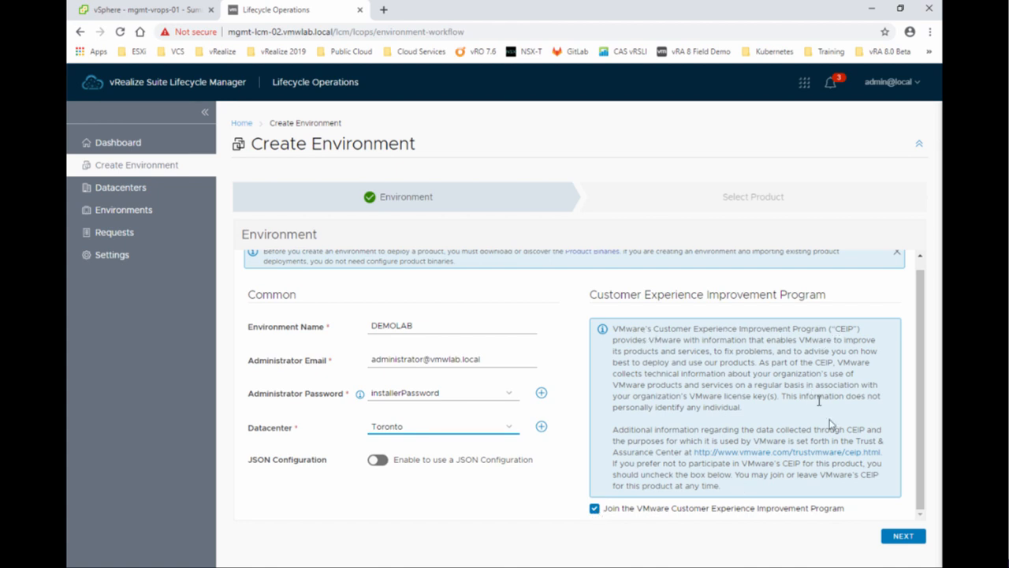
# Add vRealize Automation as a new 8.0.0 Standard install and continue to the EULA.
pyautogui.click(904, 535)
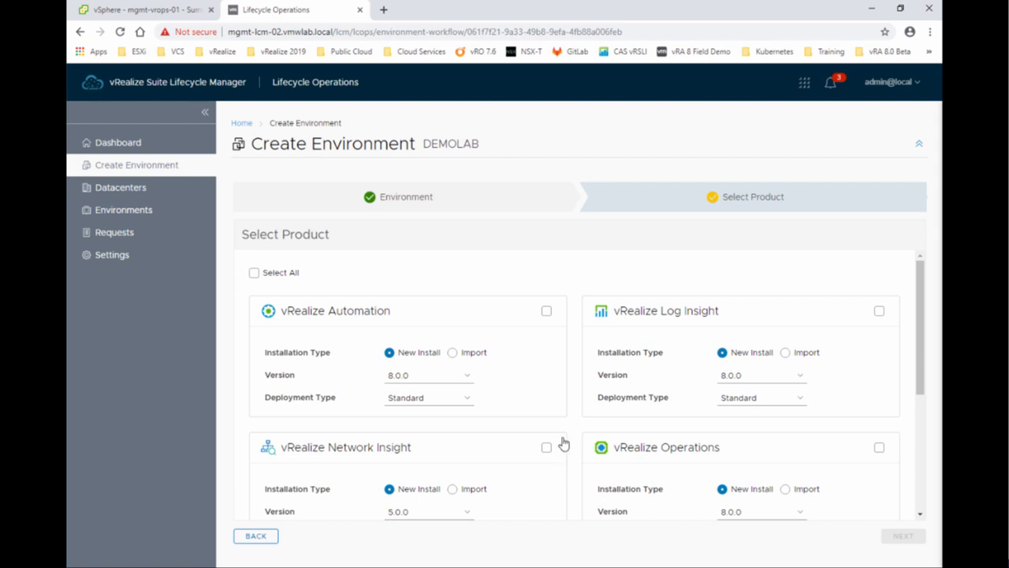
pyautogui.click(547, 312)
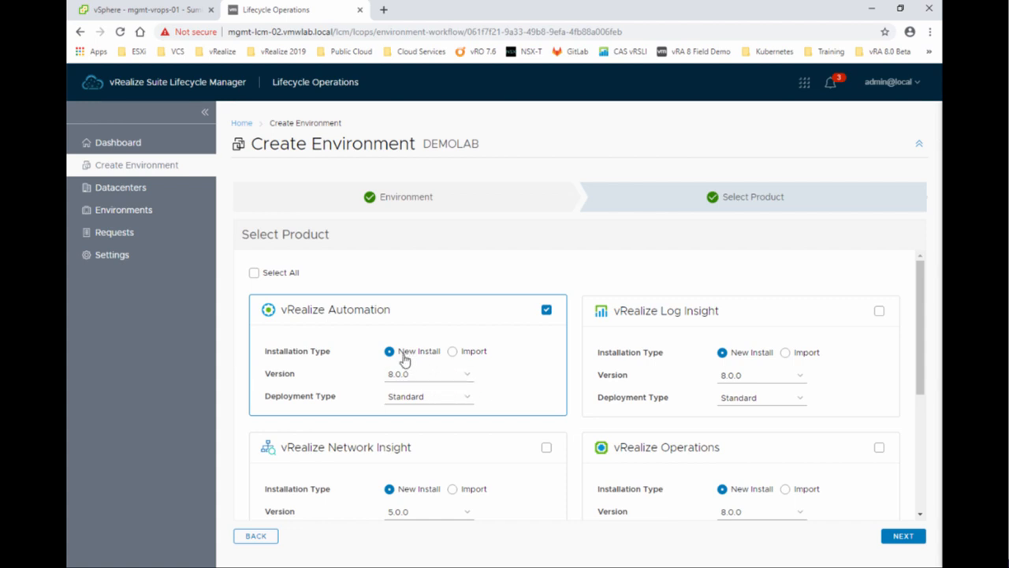
pyautogui.click(469, 379)
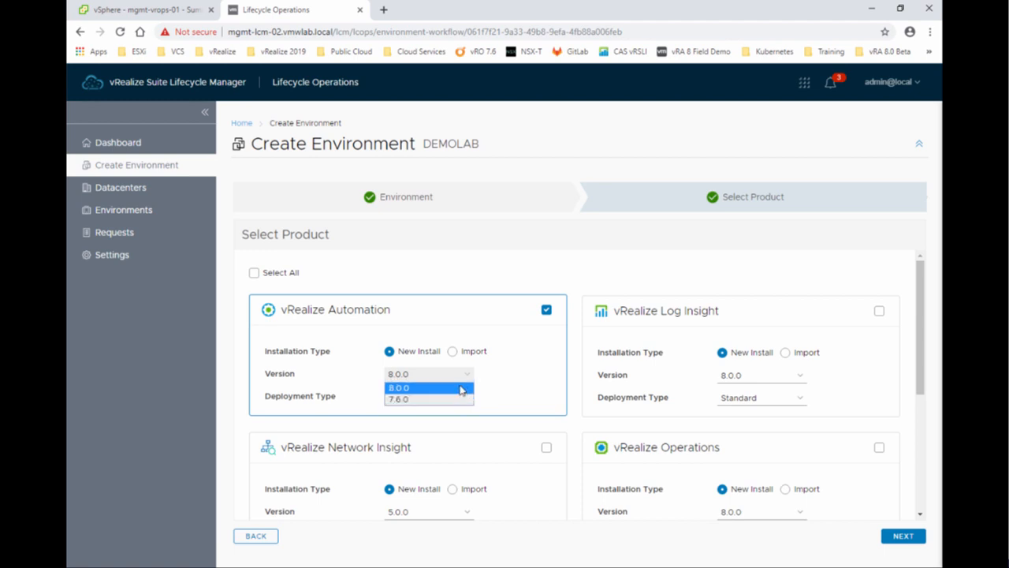
pyautogui.click(461, 388)
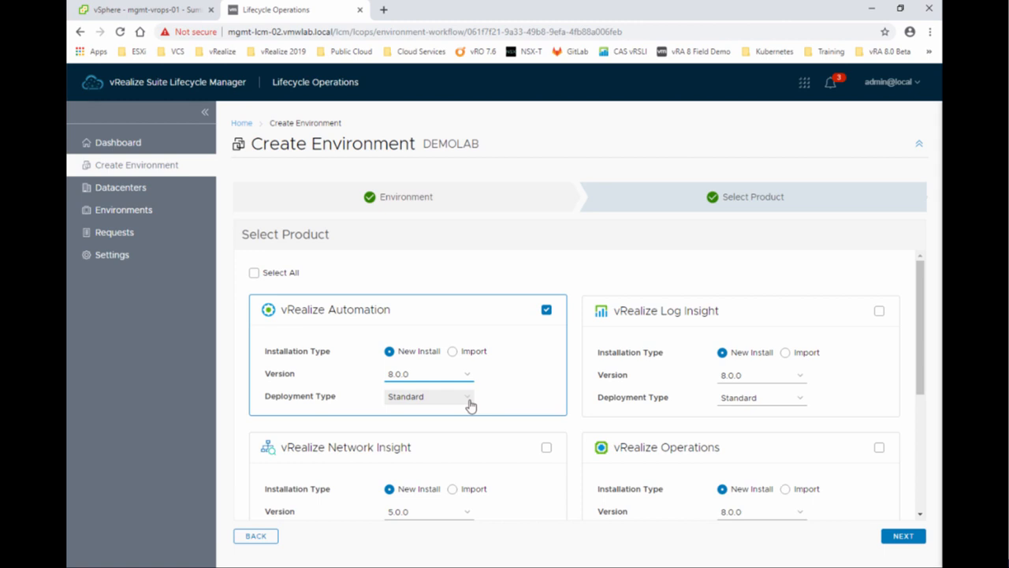
pyautogui.click(469, 405)
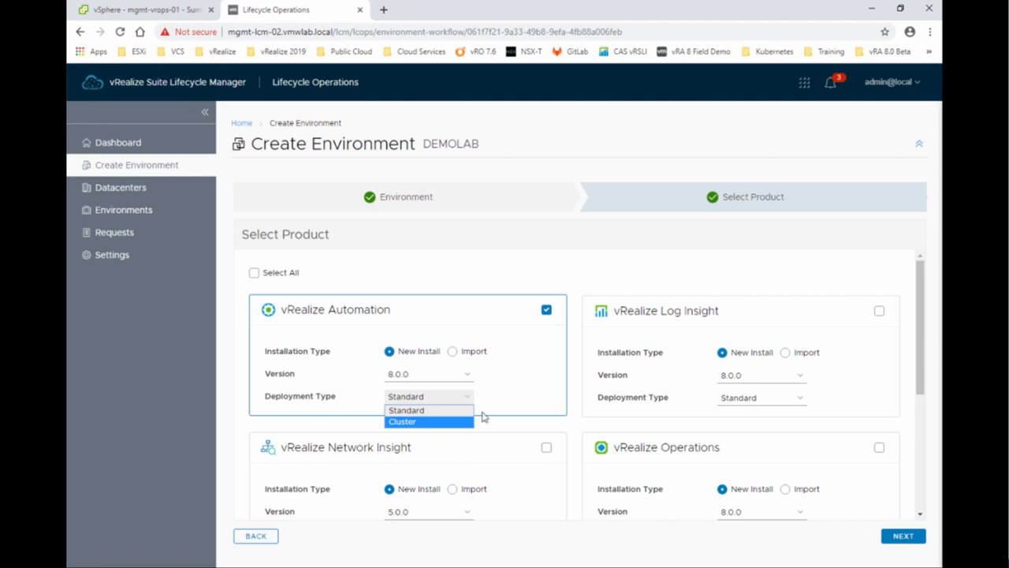
pyautogui.click(521, 395)
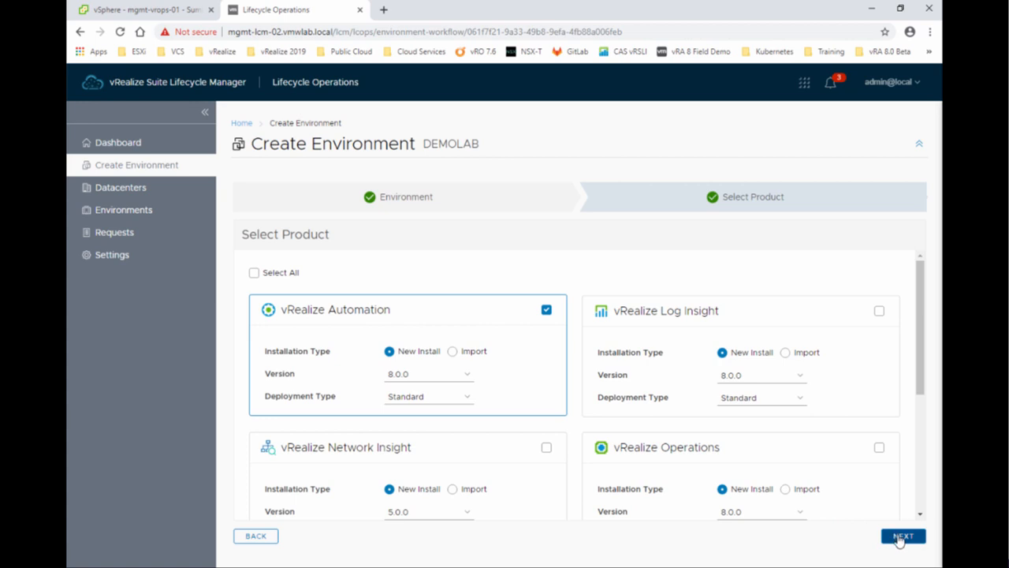
pyautogui.click(899, 539)
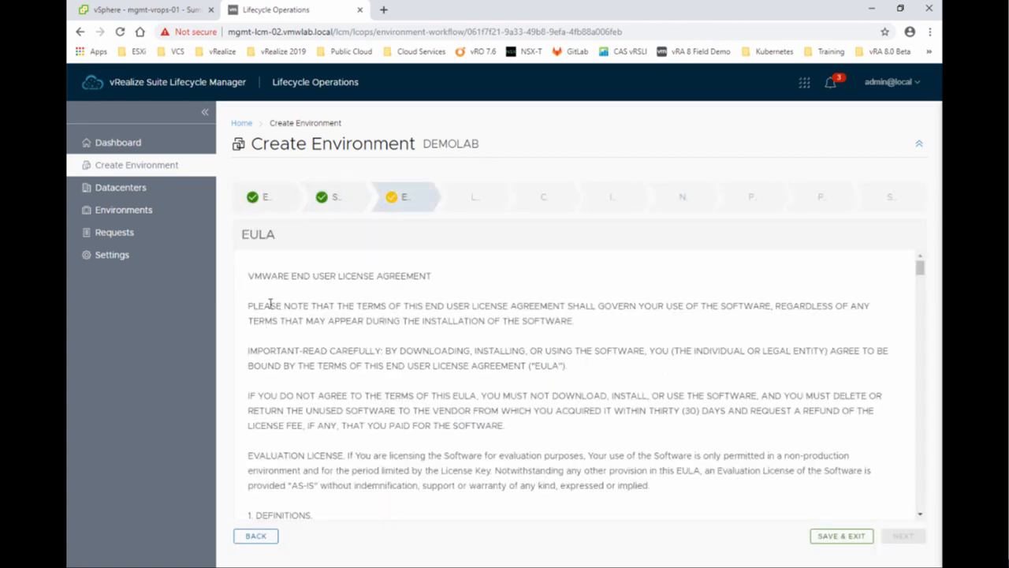
# Scroll to the end of the EULA, agree to the terms, and advance to License.
pyautogui.scroll(-15, 271, 304)
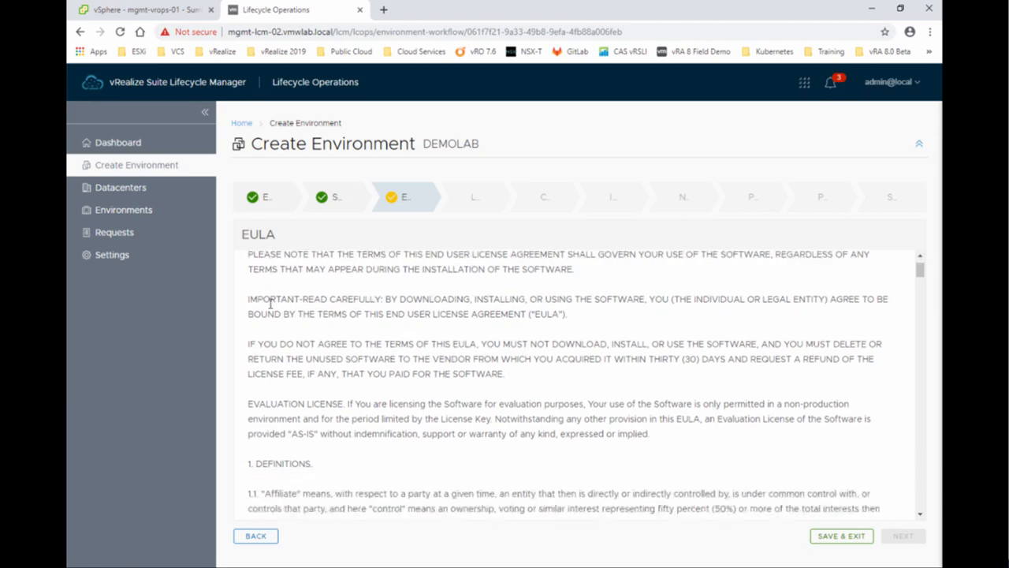
pyautogui.scroll(-20, 270, 304)
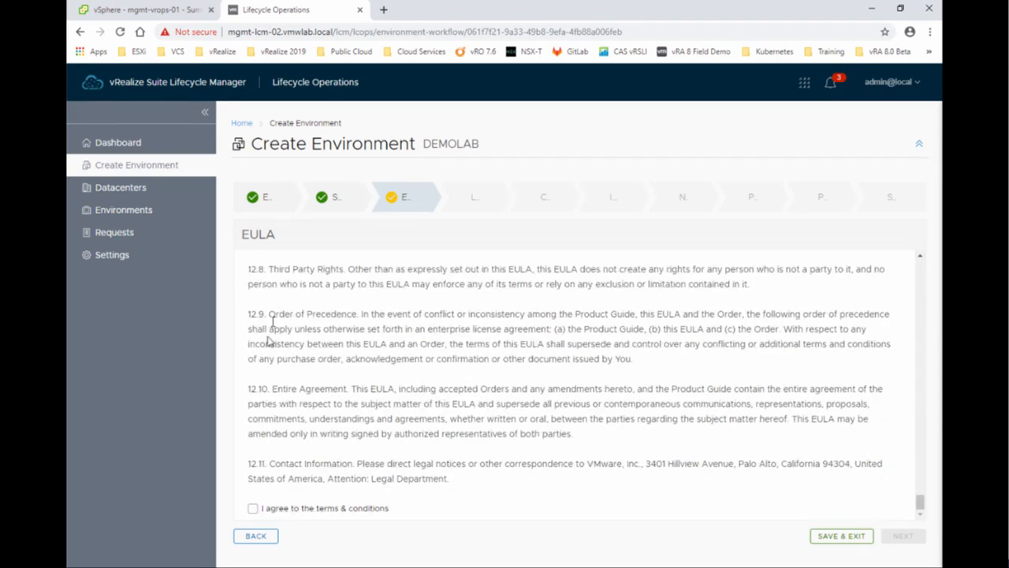
pyautogui.click(252, 508)
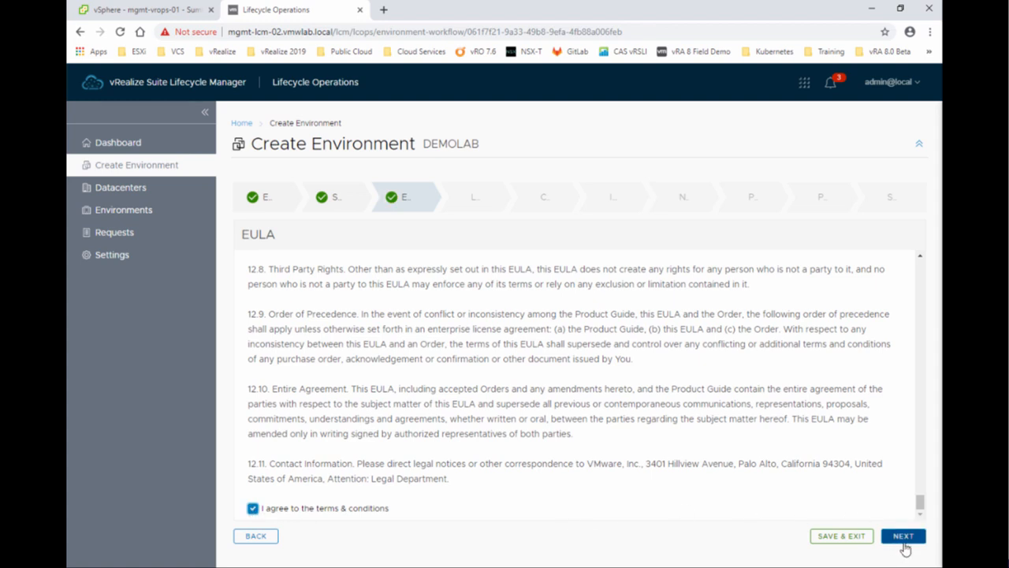
pyautogui.click(903, 537)
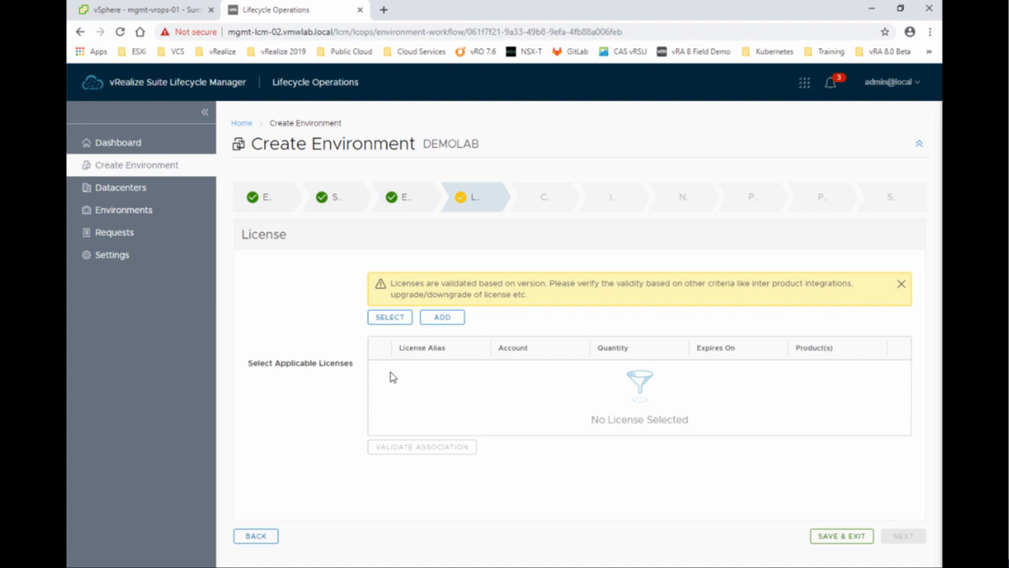
# Cancel the Add License form and go back to Lifecycle Operations from the start page.
pyautogui.click(458, 325)
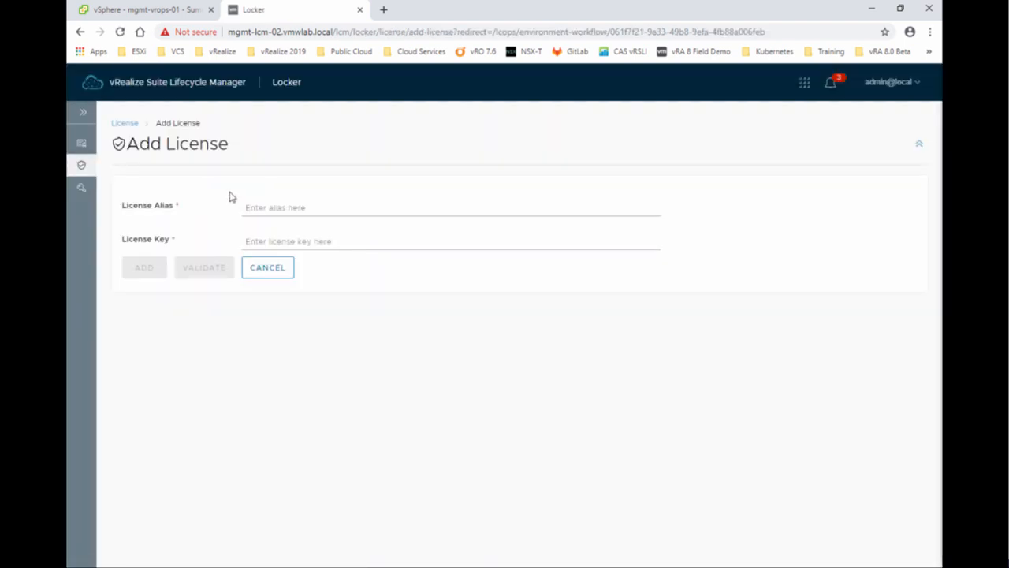
pyautogui.click(269, 276)
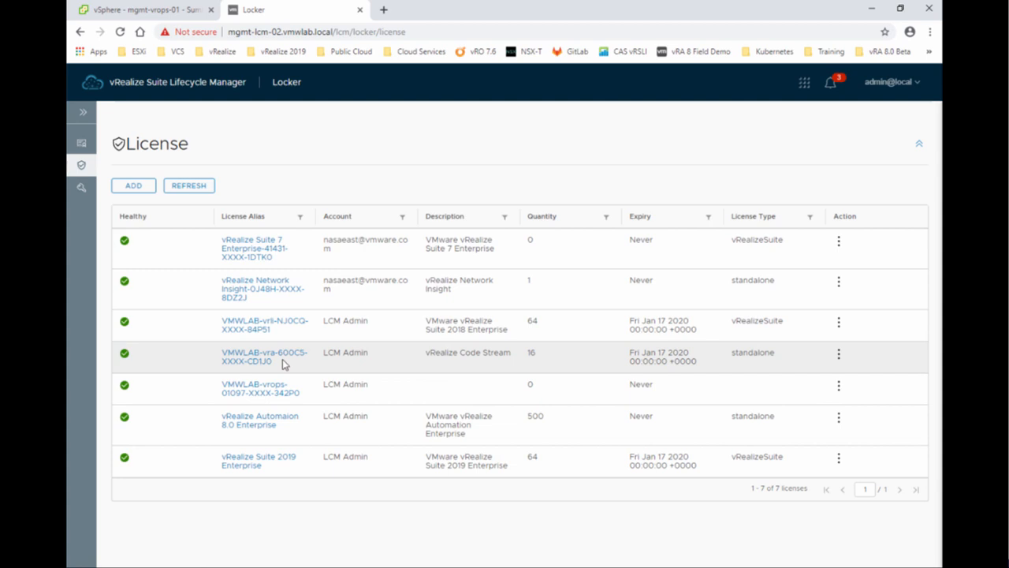
pyautogui.click(106, 85)
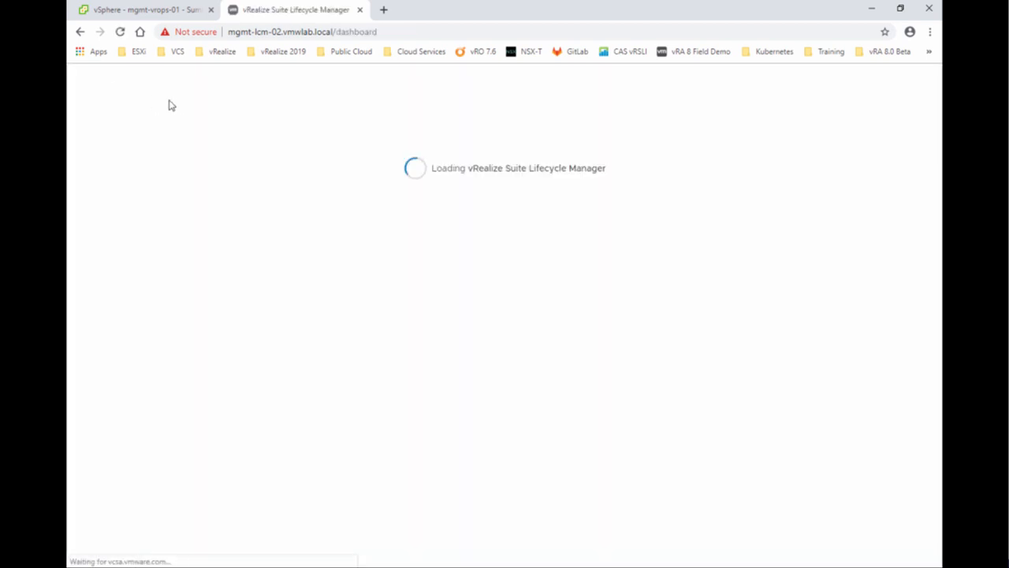
pyautogui.click(167, 254)
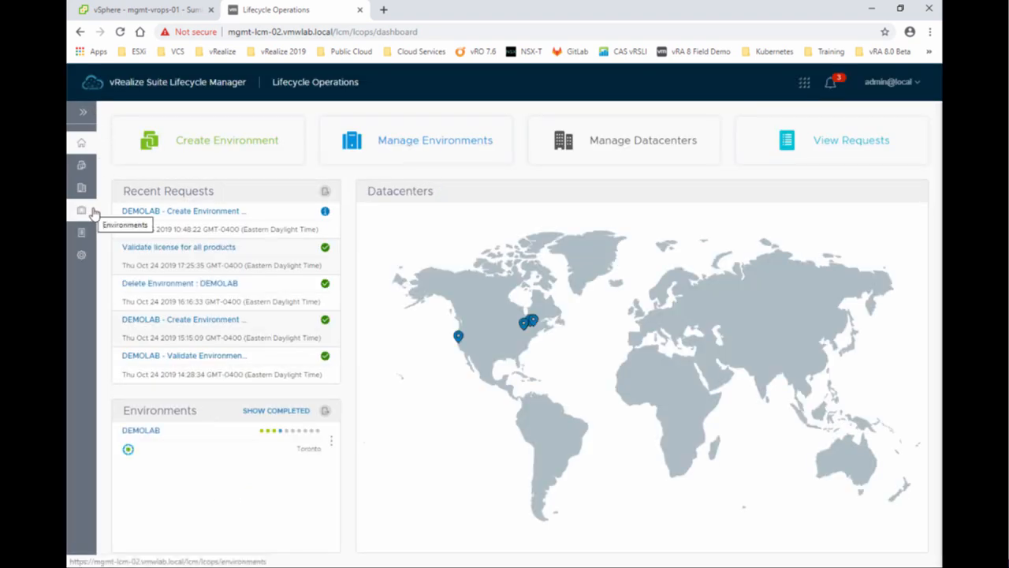
# Reopen the DEMOLAB request, apply the vRealize Suite 2019 Enterprise license, and validate the association.
pyautogui.click(219, 211)
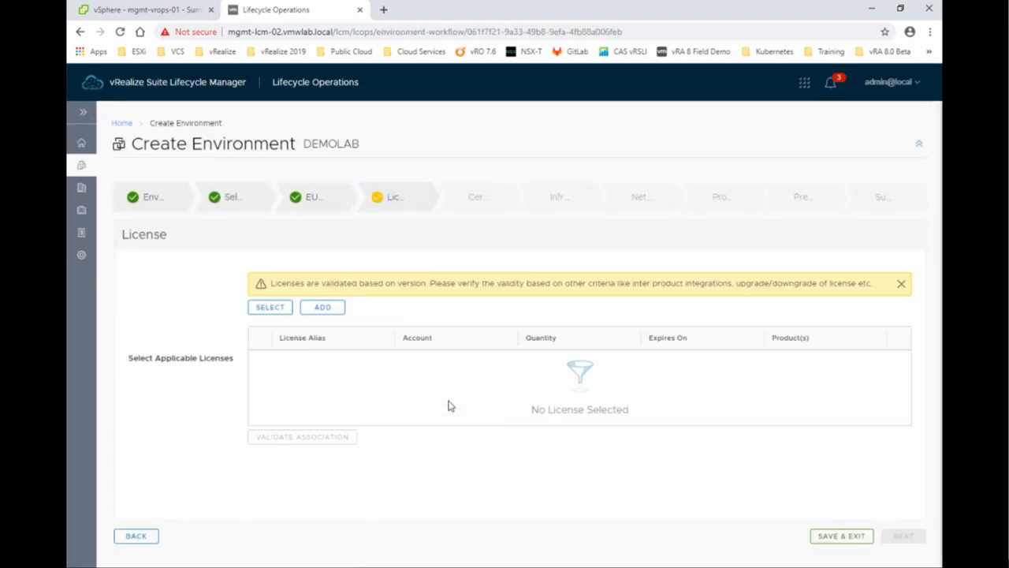
pyautogui.click(275, 307)
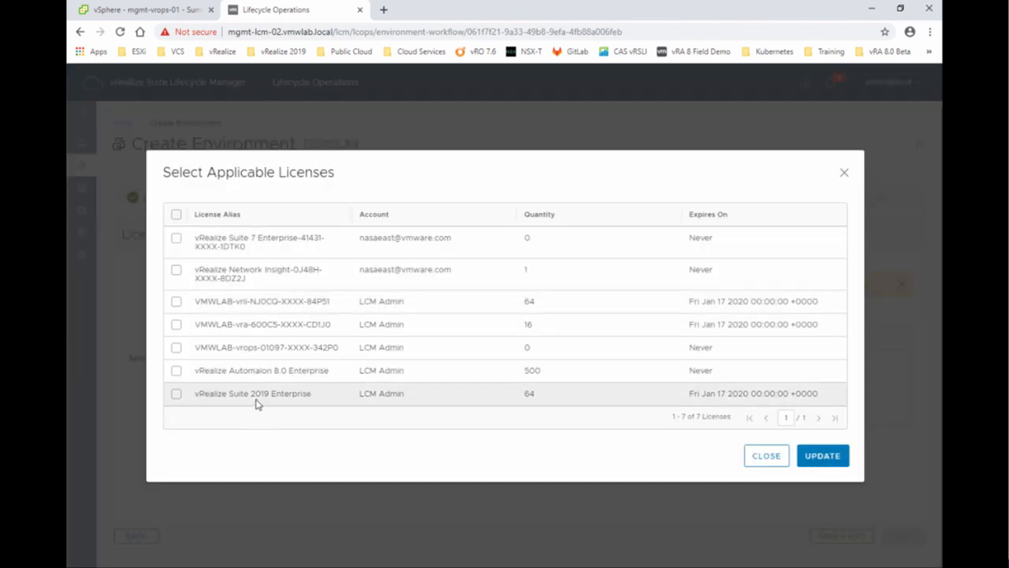
pyautogui.click(176, 395)
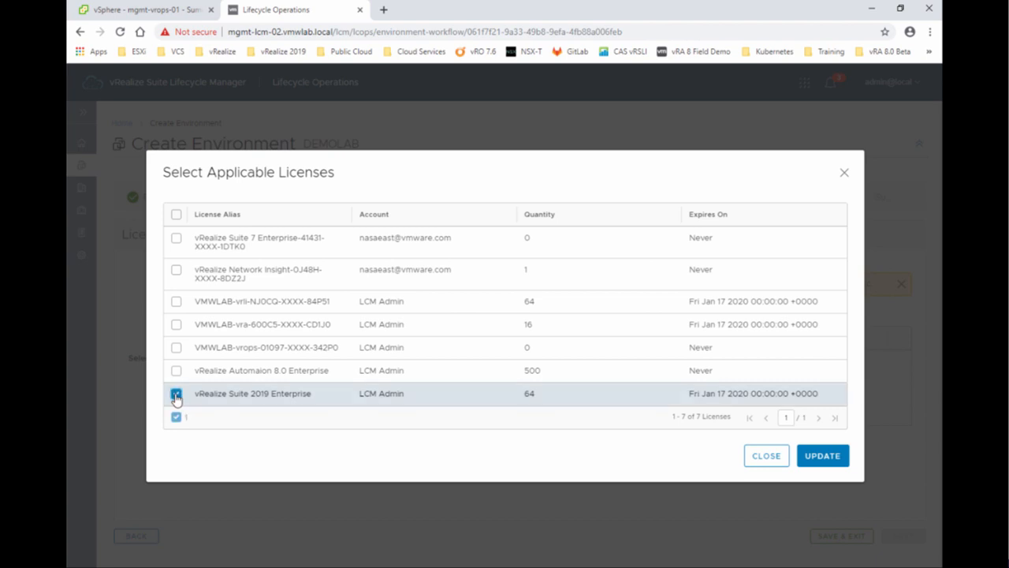
pyautogui.click(820, 457)
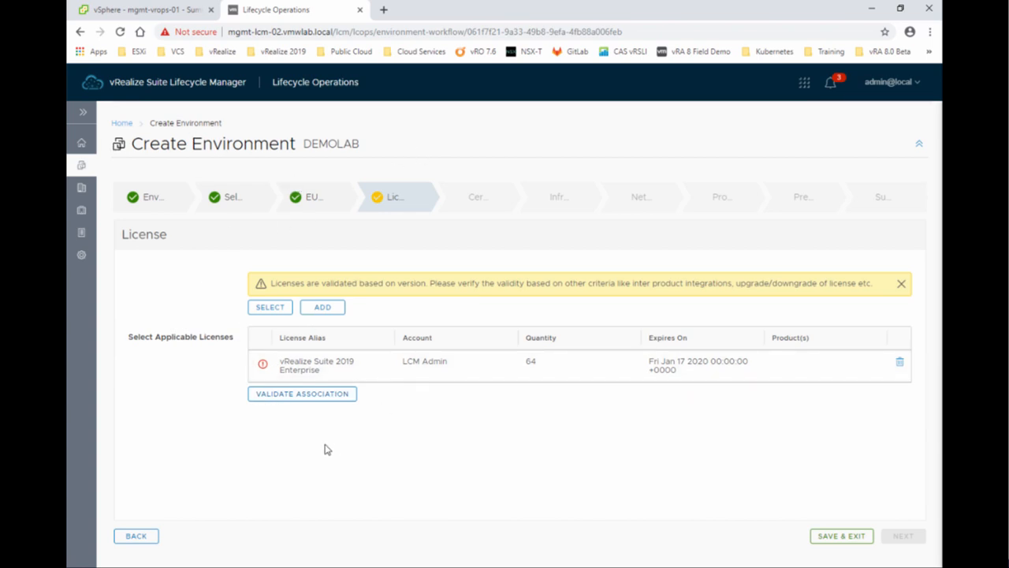
pyautogui.click(297, 402)
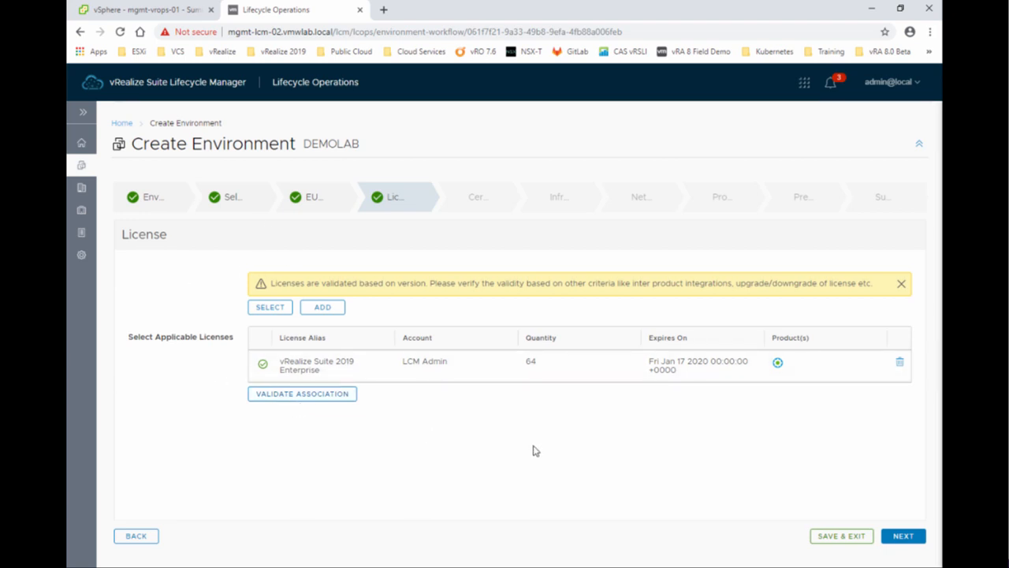
# Assign the vRealize Automation 8.0 certificate, checking it covers mgmt-vra-02.vmwlab.local and 192.168.110.40.
pyautogui.click(905, 537)
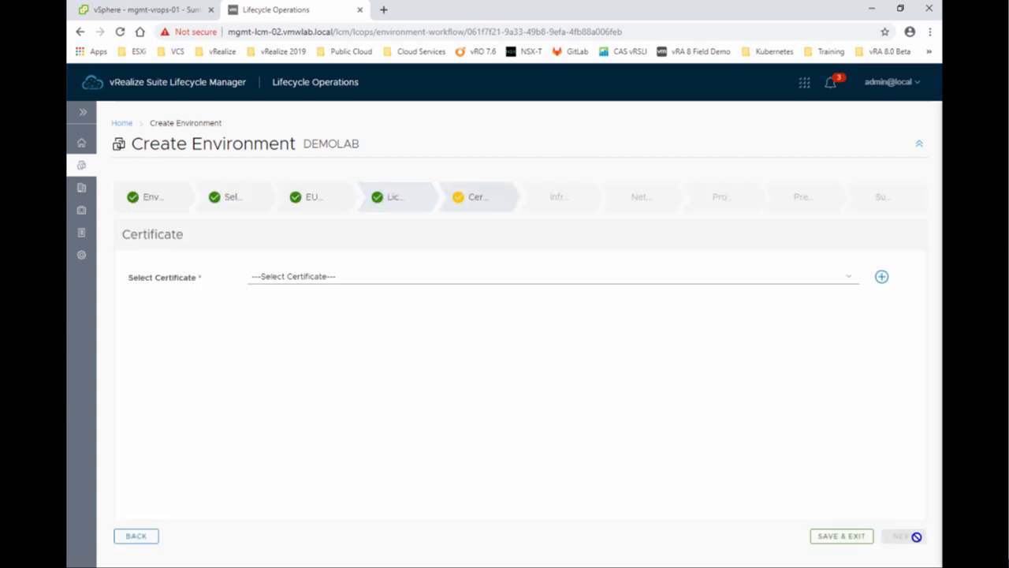
pyautogui.click(298, 283)
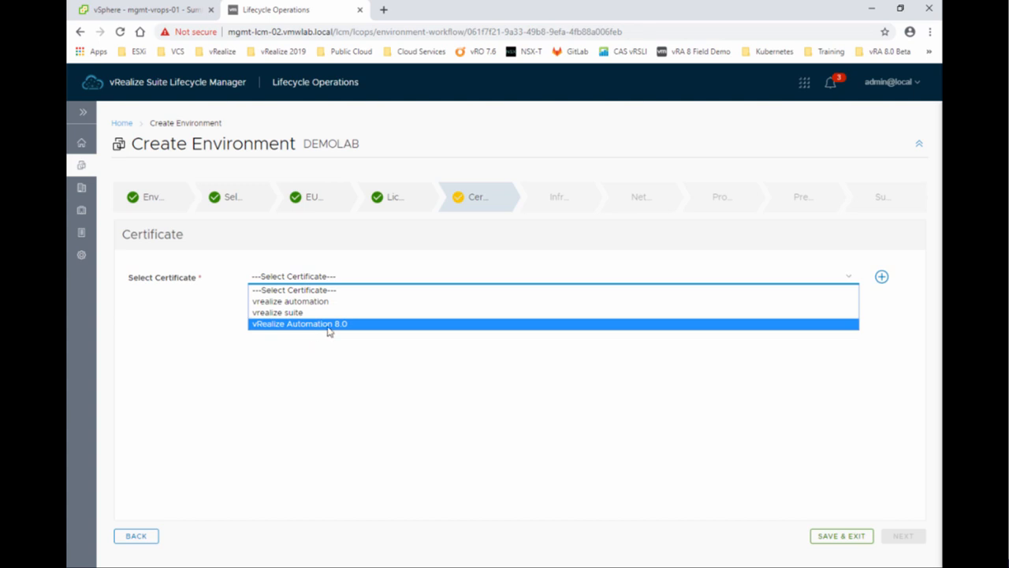
pyautogui.click(558, 346)
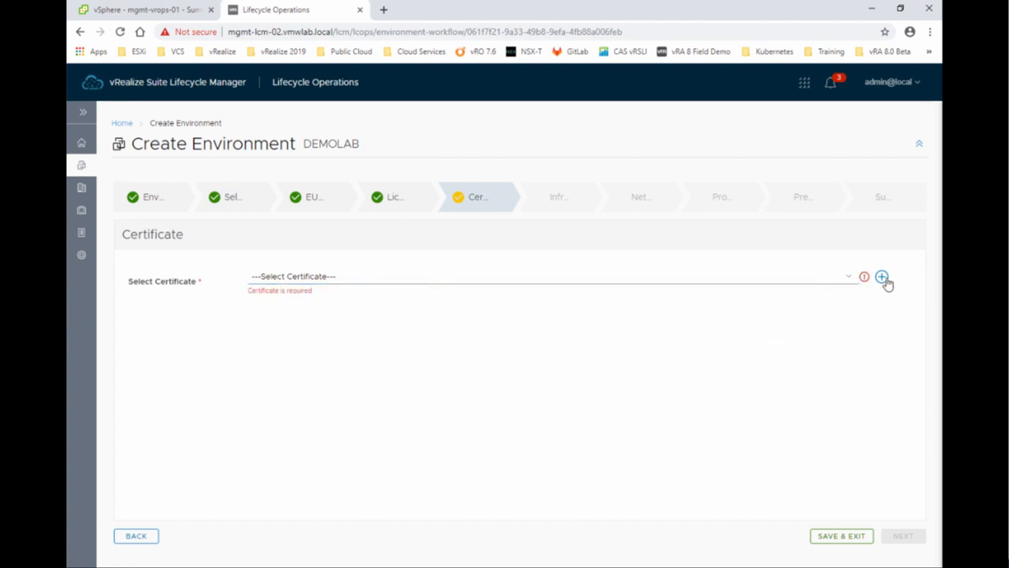
pyautogui.click(382, 279)
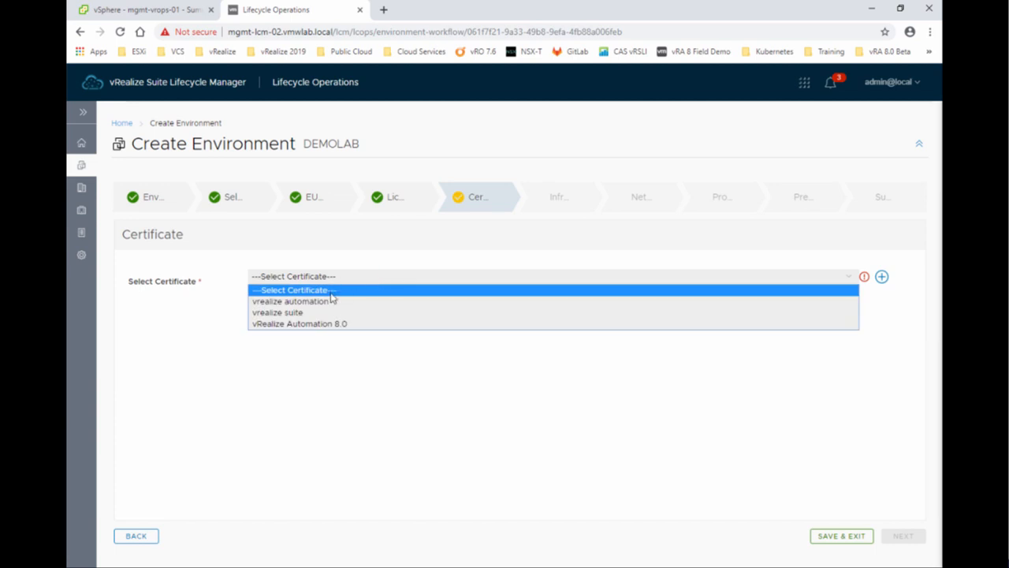
pyautogui.click(329, 324)
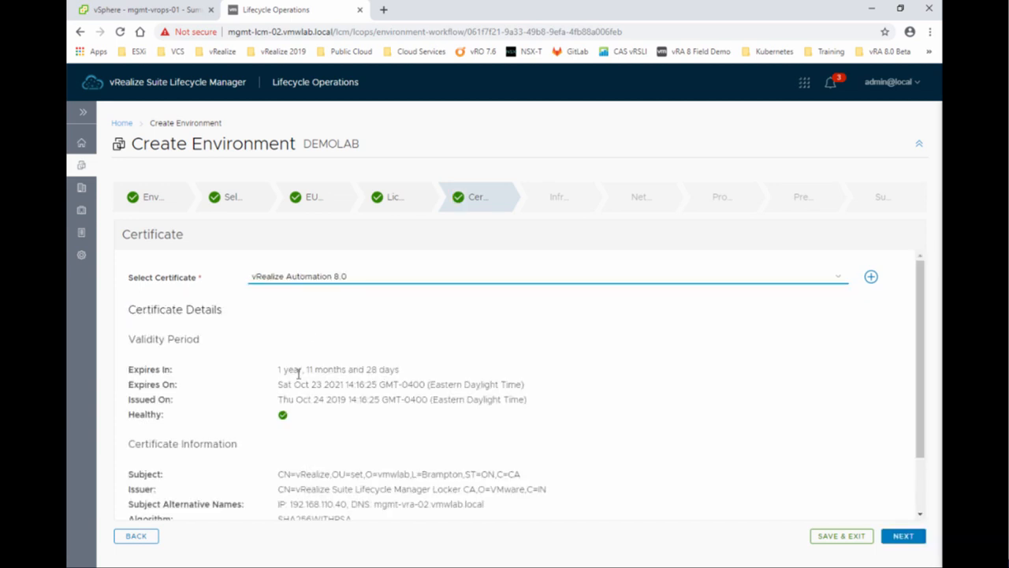
pyautogui.scroll(-2, 331, 454)
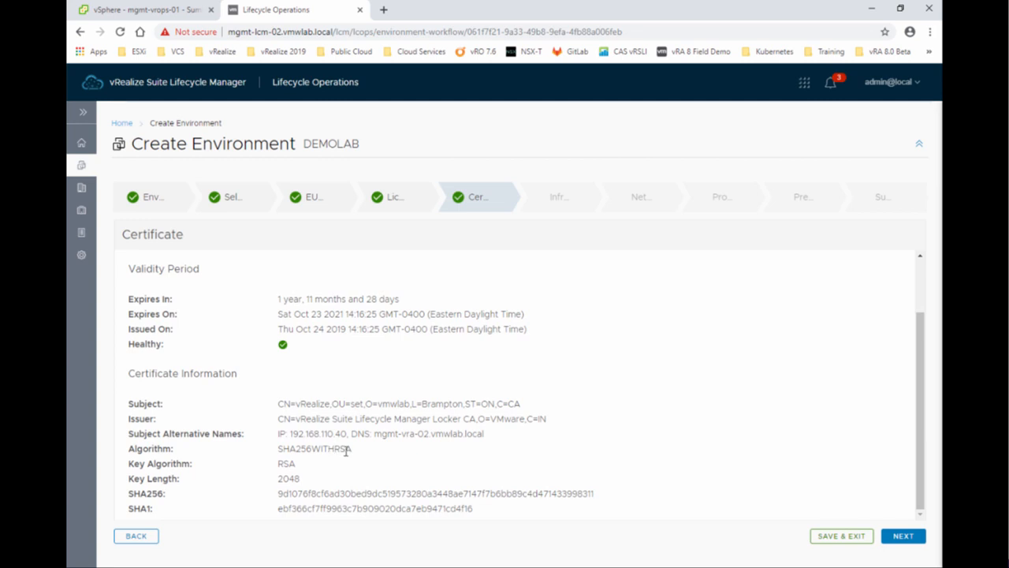
pyautogui.moveTo(375, 434); pyautogui.dragTo(422, 435)
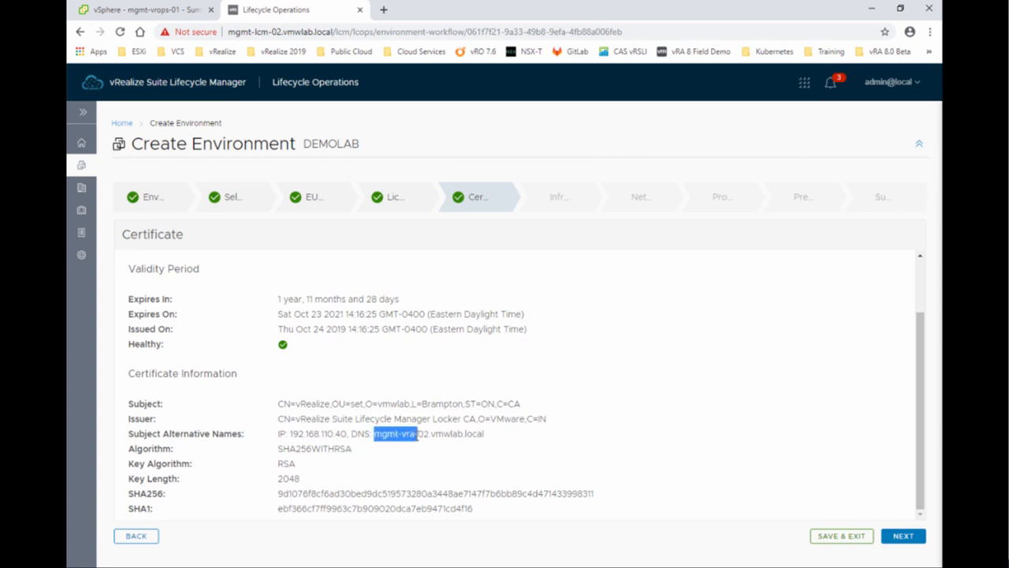
pyautogui.moveTo(484, 434); pyautogui.dragTo(375, 441)
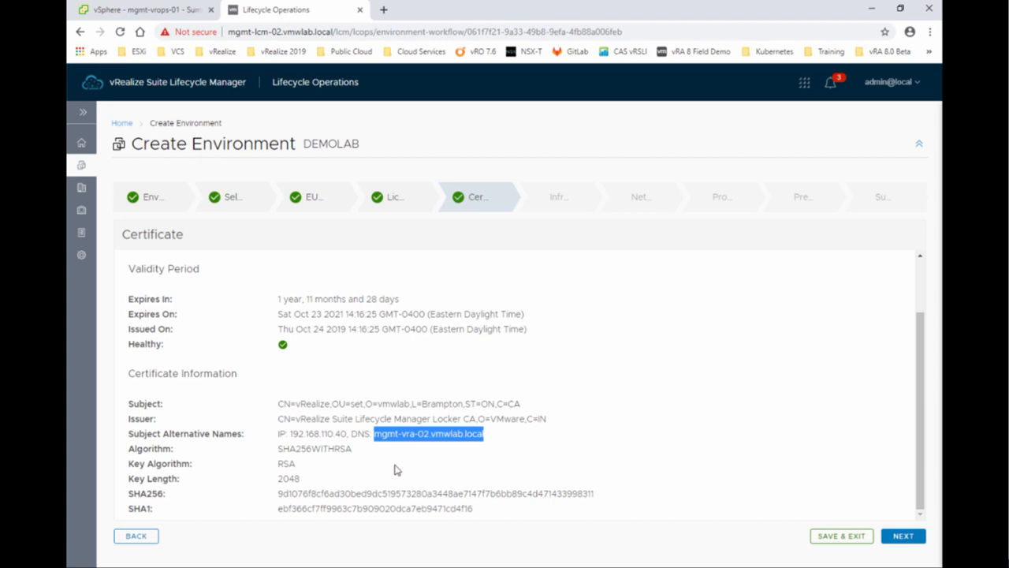
pyautogui.moveTo(289, 433); pyautogui.dragTo(347, 434)
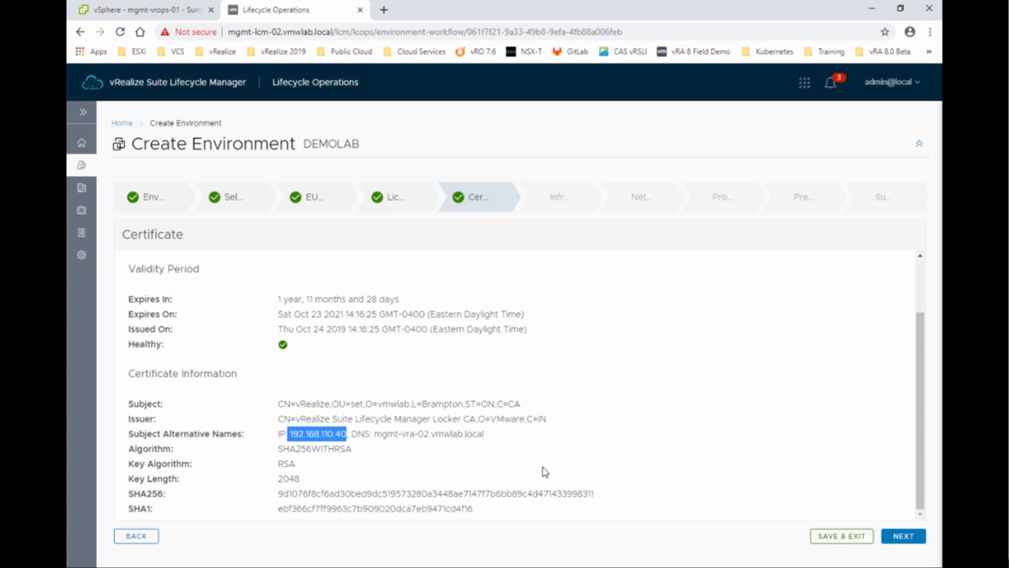
pyautogui.click(912, 540)
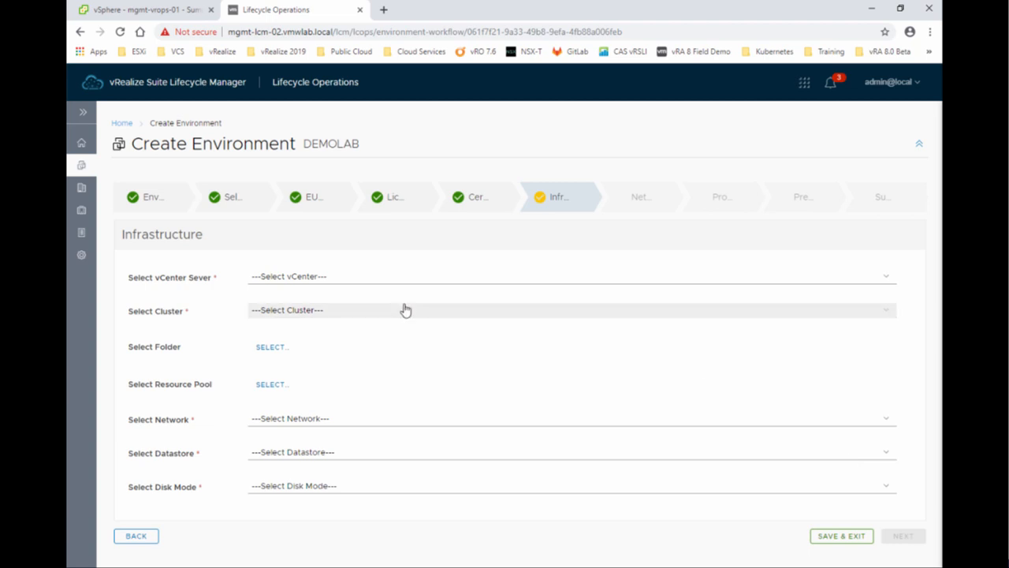
# Choose vCenter mgmt-vcs-01.vmwlab.local, cluster TORONTO#TOR-MGMT-CL, and the vRealize Suite 2019 folder.
pyautogui.click(281, 283)
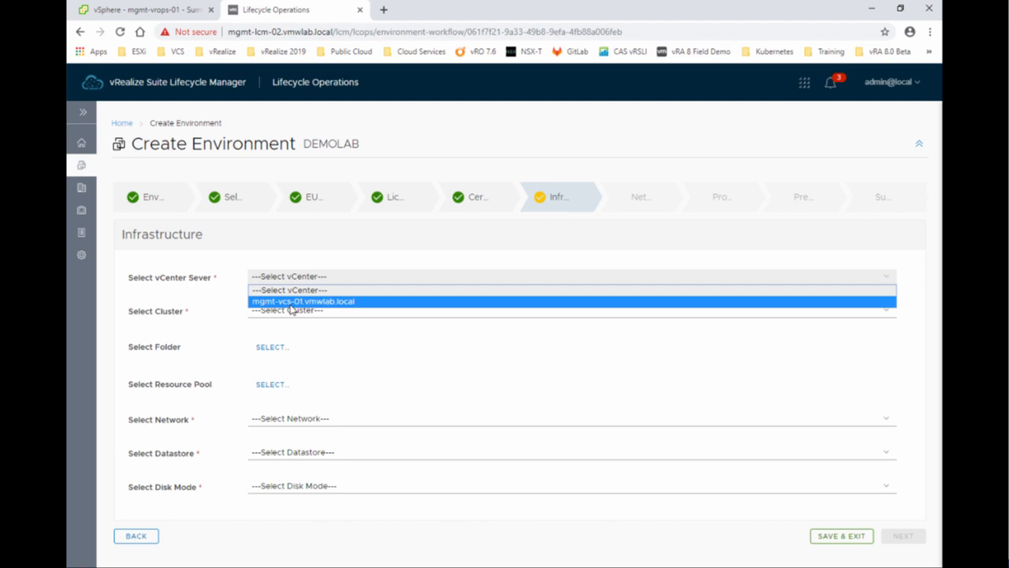
pyautogui.click(310, 303)
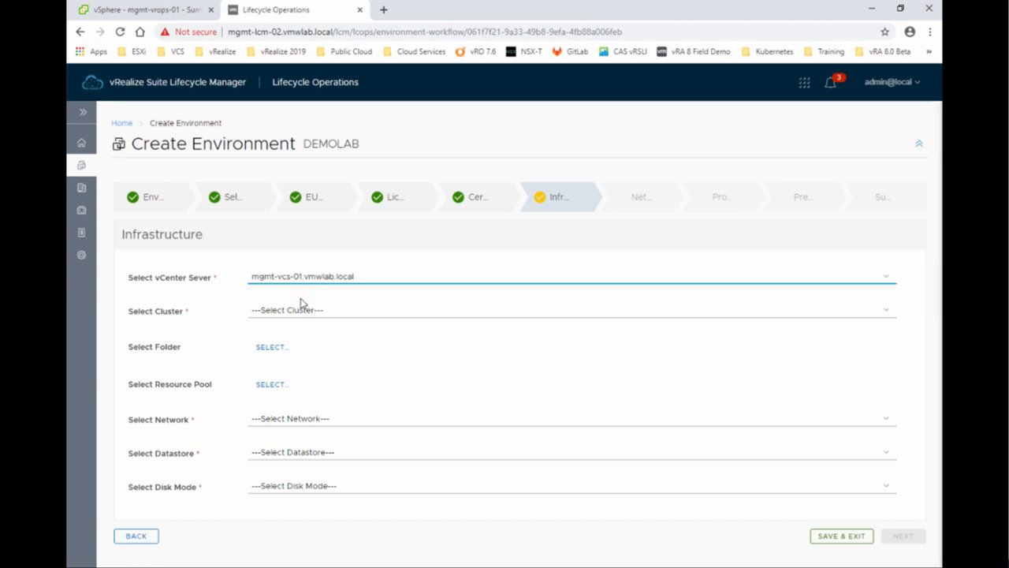
pyautogui.click(306, 312)
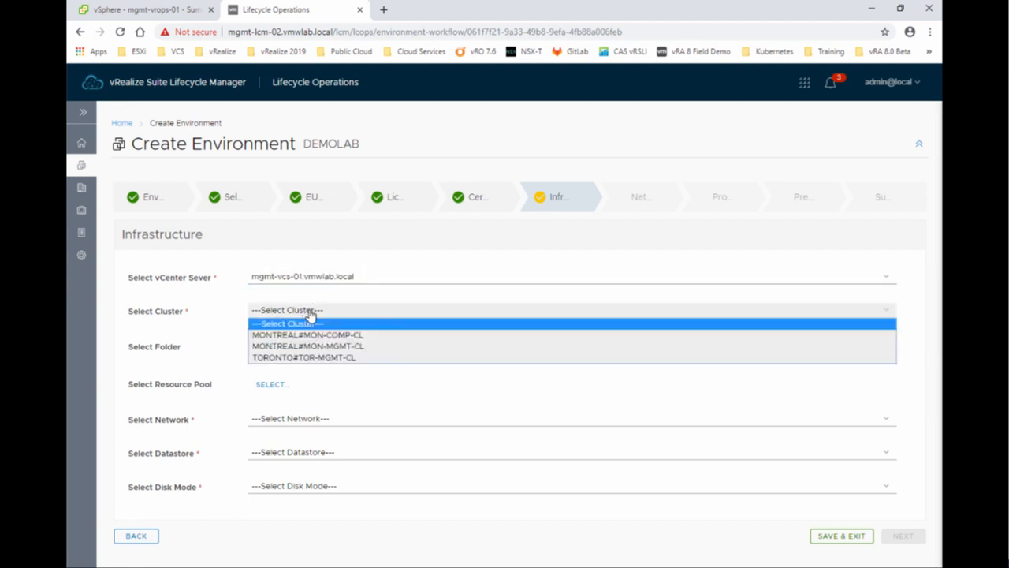
pyautogui.click(344, 361)
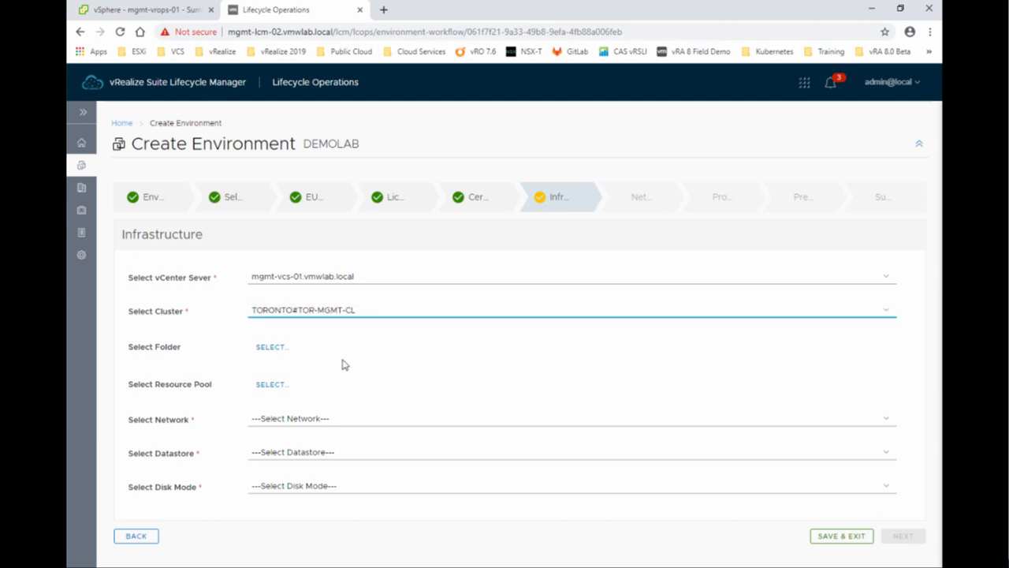
pyautogui.click(276, 354)
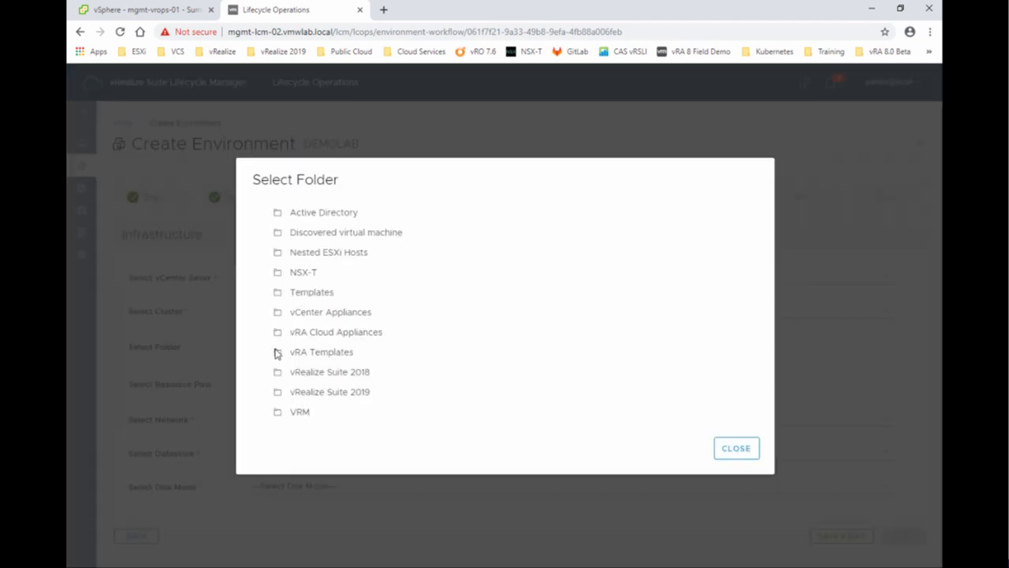
pyautogui.click(363, 401)
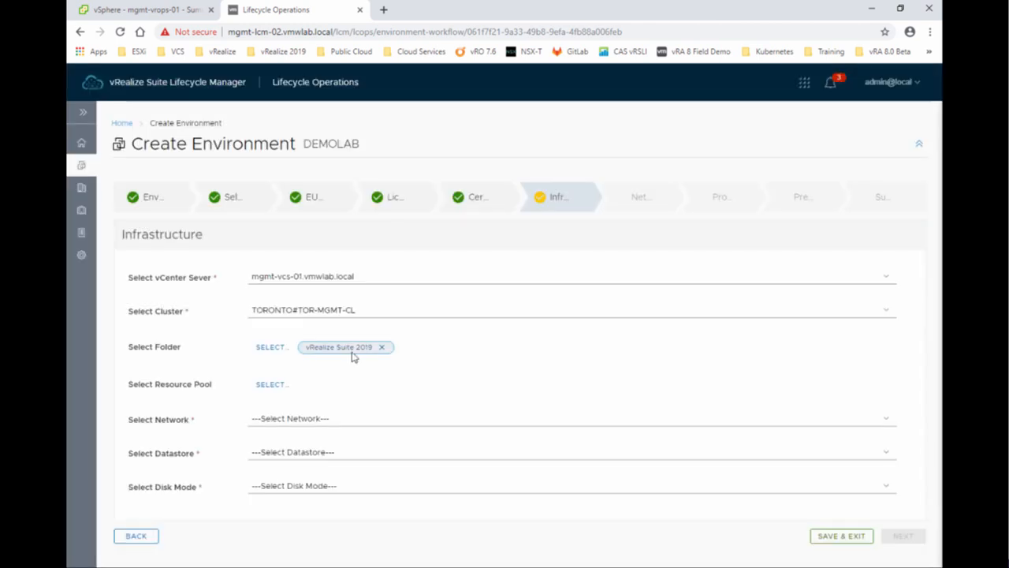
# Use datastore TOR-MGMT-iSCSI-DS-01 with Thin disk mode and proceed to the Network step.
pyautogui.click(272, 426)
pyautogui.click(345, 505)
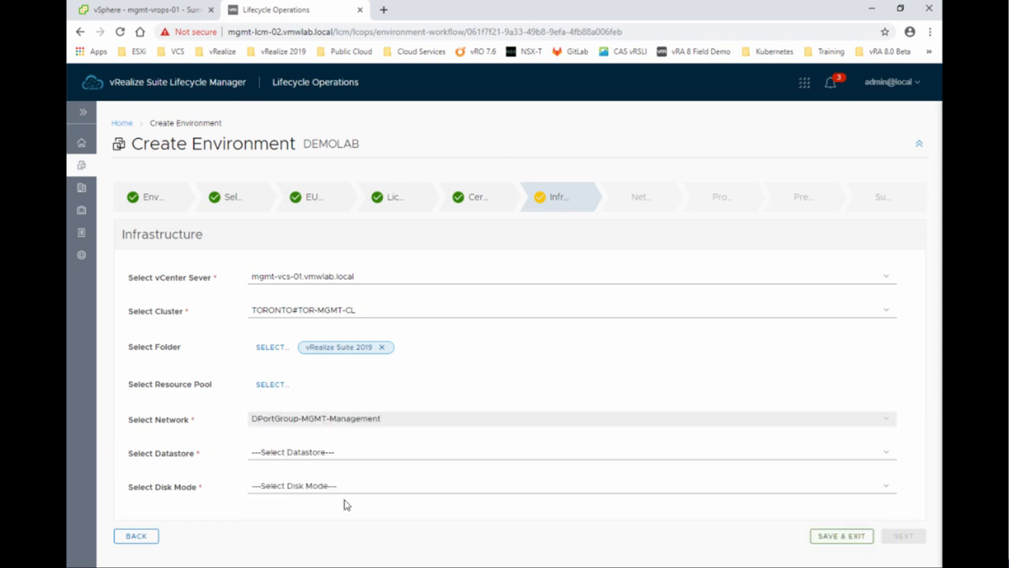
pyautogui.click(340, 455)
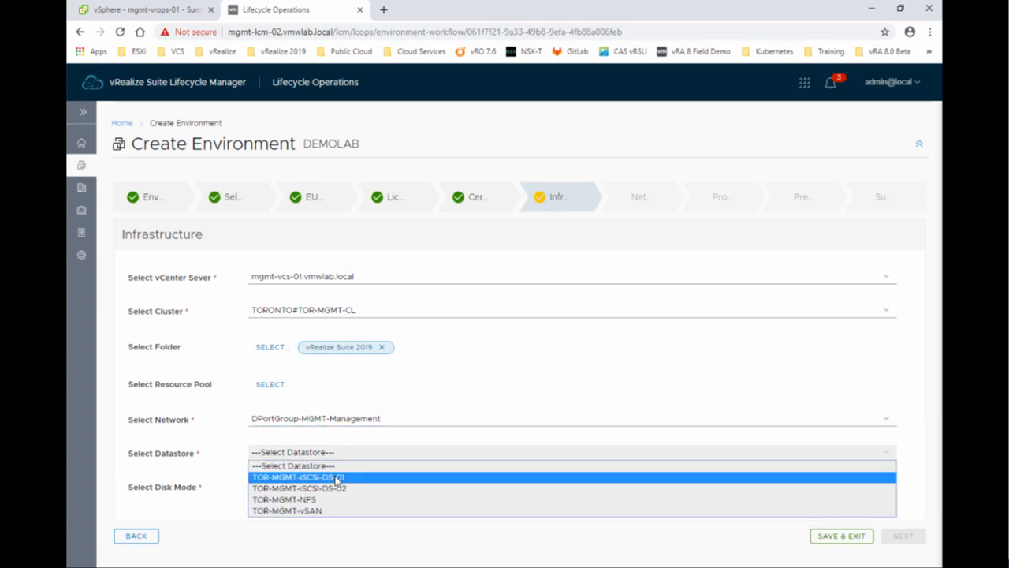
pyautogui.click(337, 478)
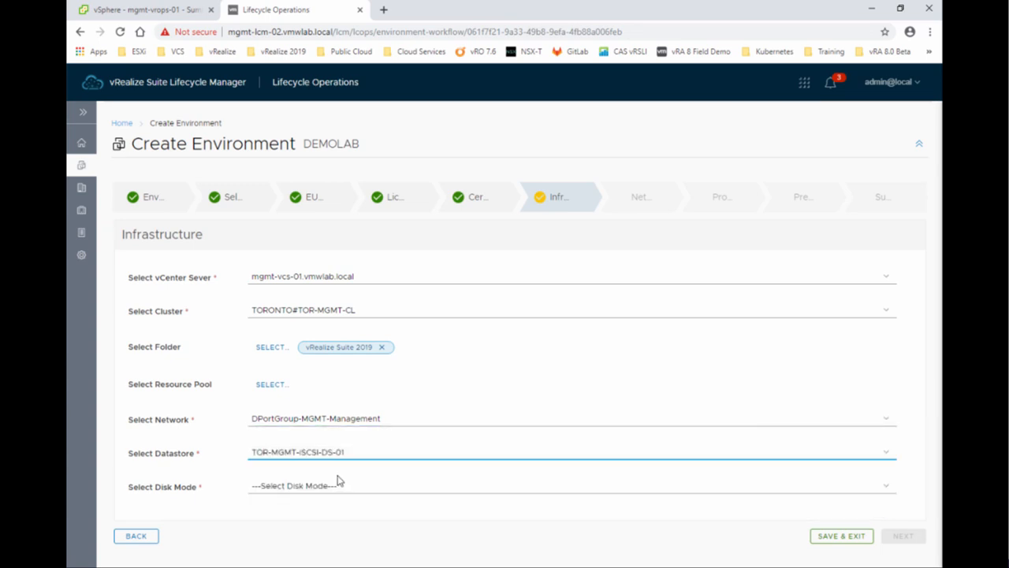
pyautogui.click(293, 486)
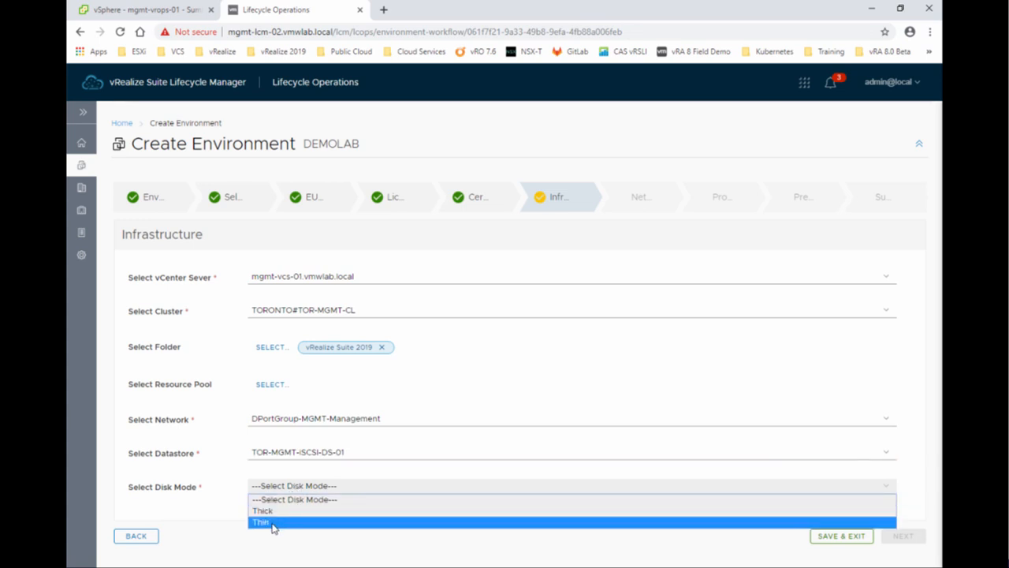
pyautogui.click(266, 522)
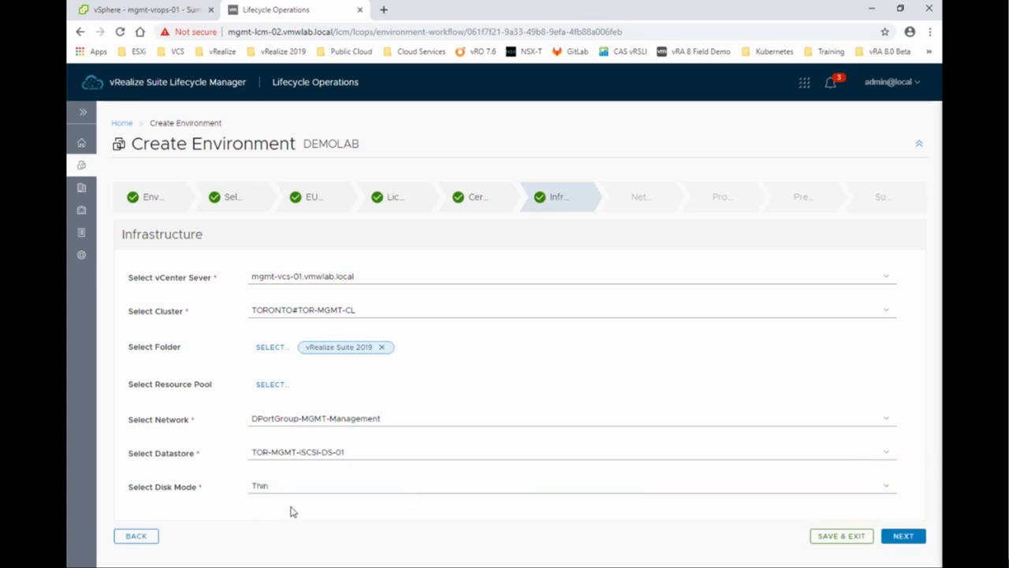
pyautogui.click(905, 536)
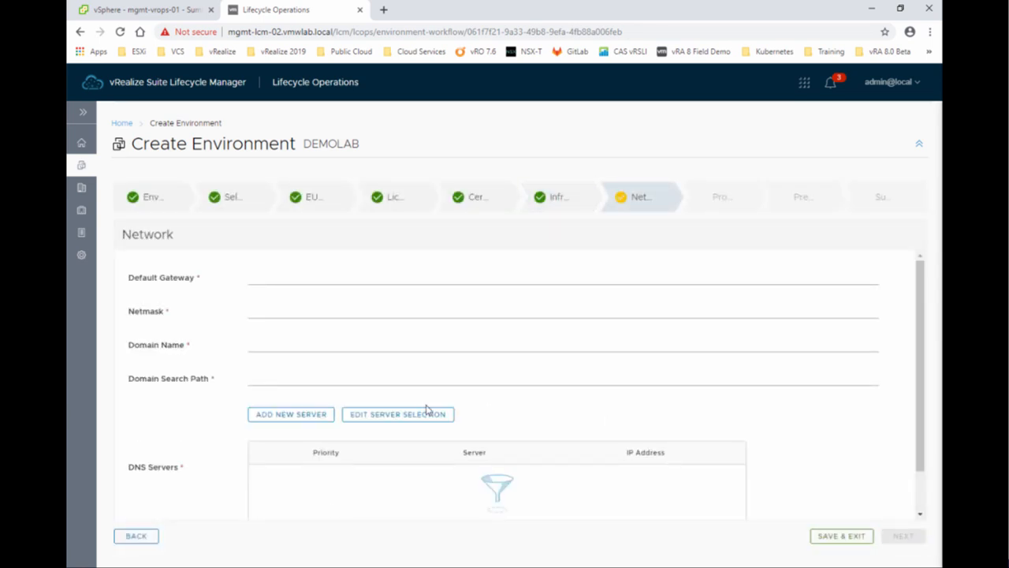
# Enter gateway 192.168.110.1, netmask 255.255.255.0, and domain name and search path vmwlab.local.
pyautogui.click(263, 280)
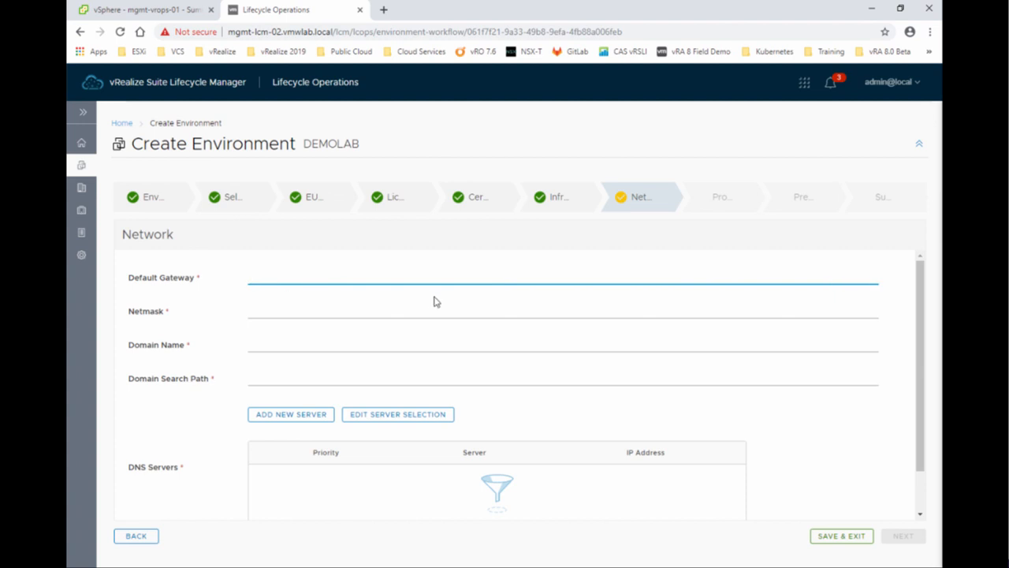
pyautogui.write('192.168.110.1')
pyautogui.click(413, 314)
pyautogui.write('255.255.255.0')
pyautogui.click(391, 347)
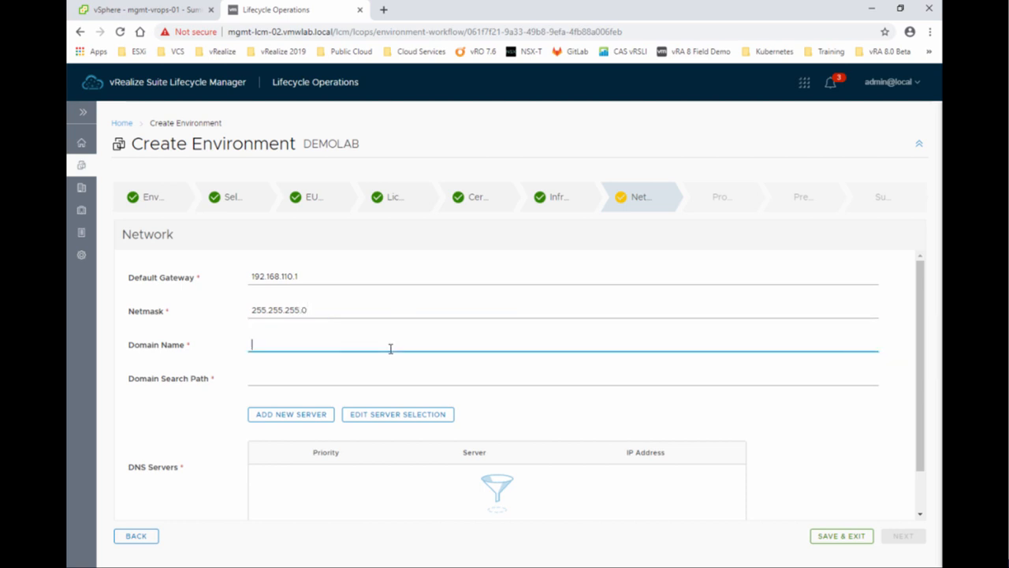
pyautogui.write('vmwlab.local')
pyautogui.press('Tab')
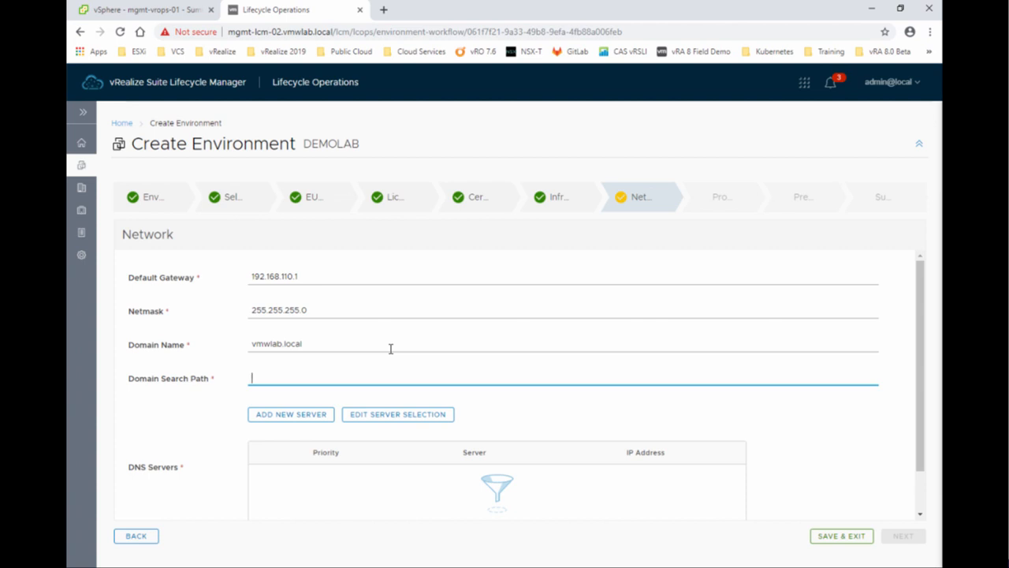
pyautogui.write('vmwlab.loca')
pyautogui.scroll(-1, 298, 484)
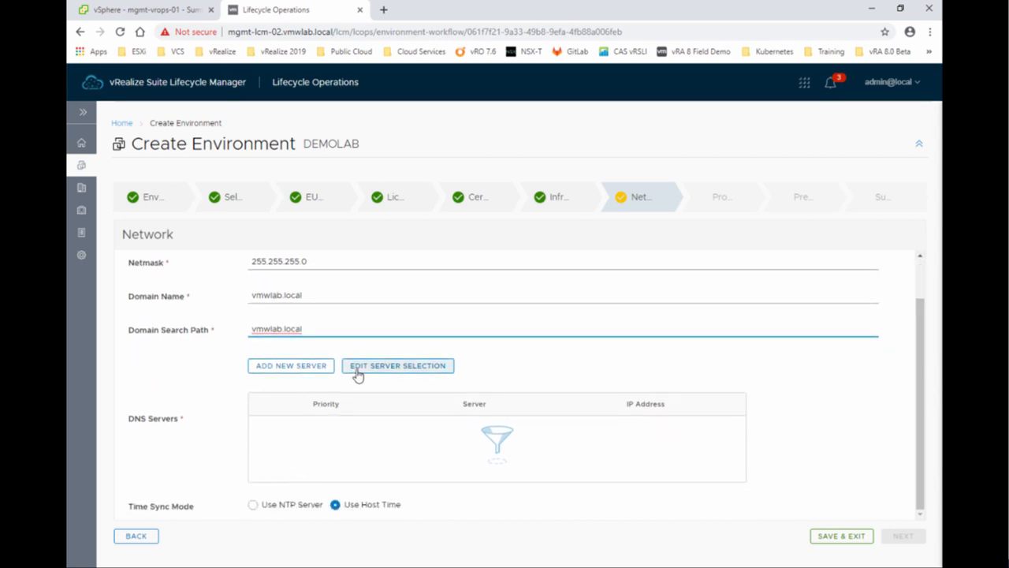
# Select mgmt-dc-01 as the DNS server.
pyautogui.click(354, 374)
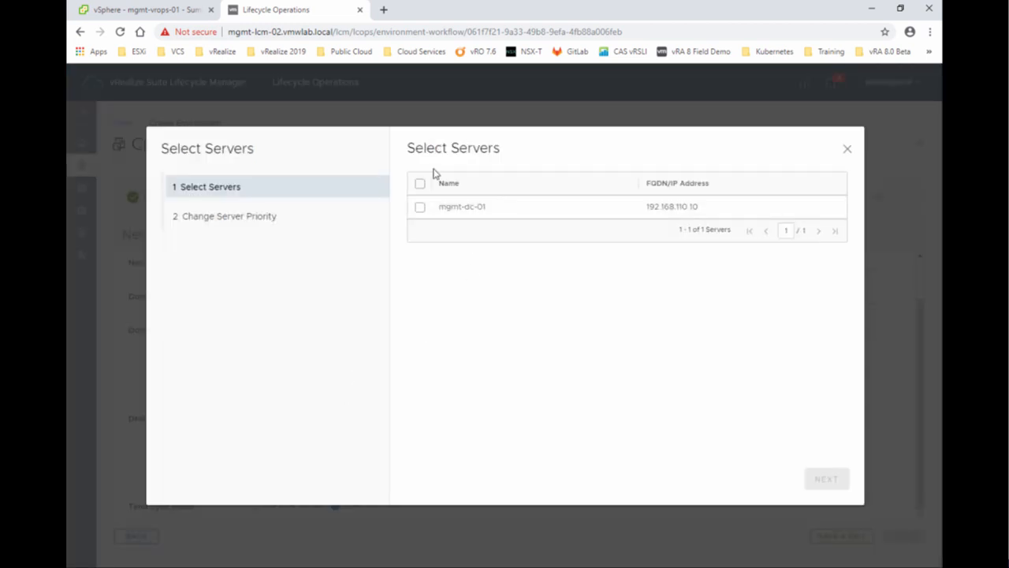
pyautogui.click(419, 206)
pyautogui.click(826, 478)
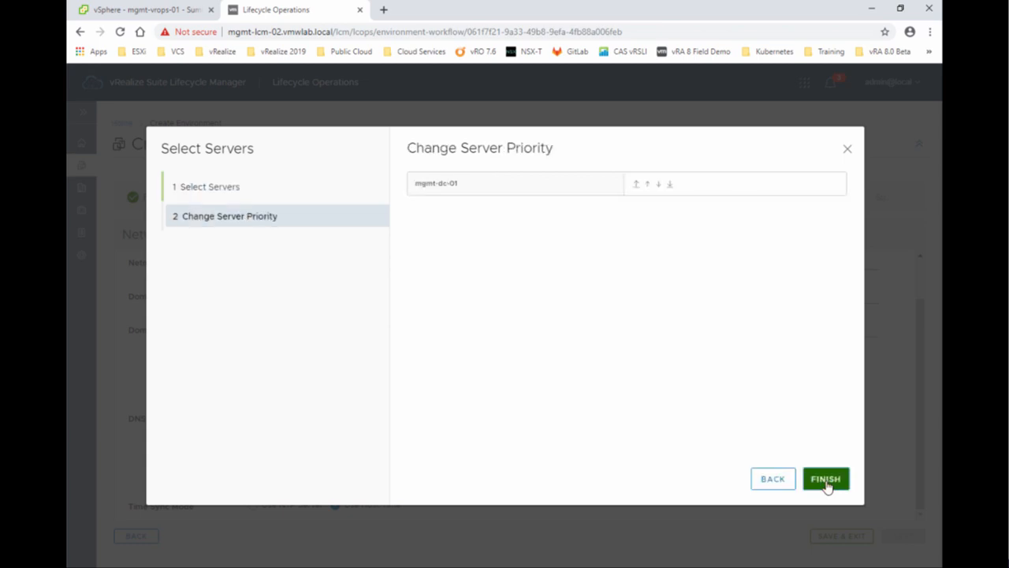
pyautogui.click(816, 482)
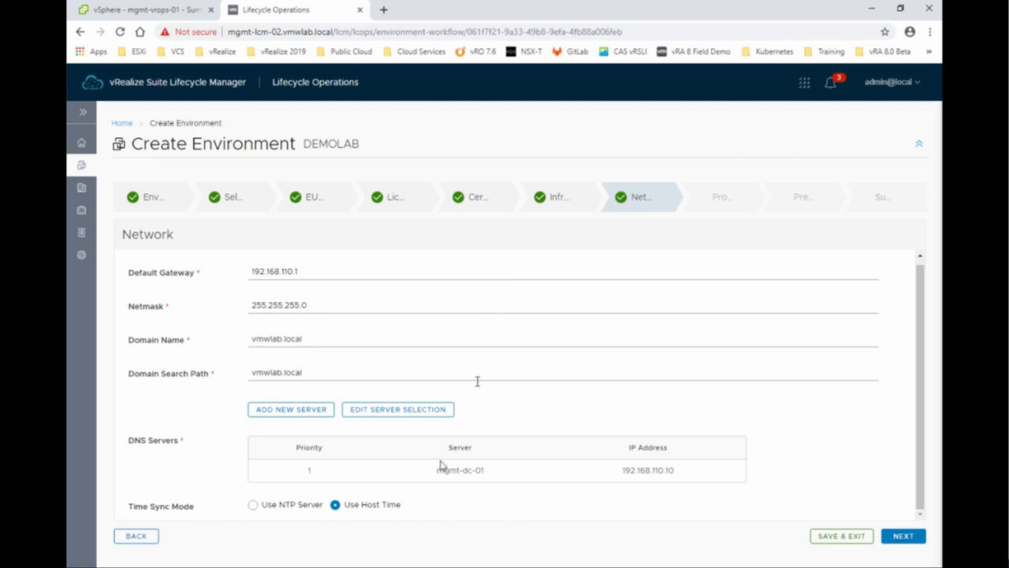
# Switch to NTP time sync with mgmt-dc-01 as NTP server, then continue to product details.
pyautogui.click(252, 505)
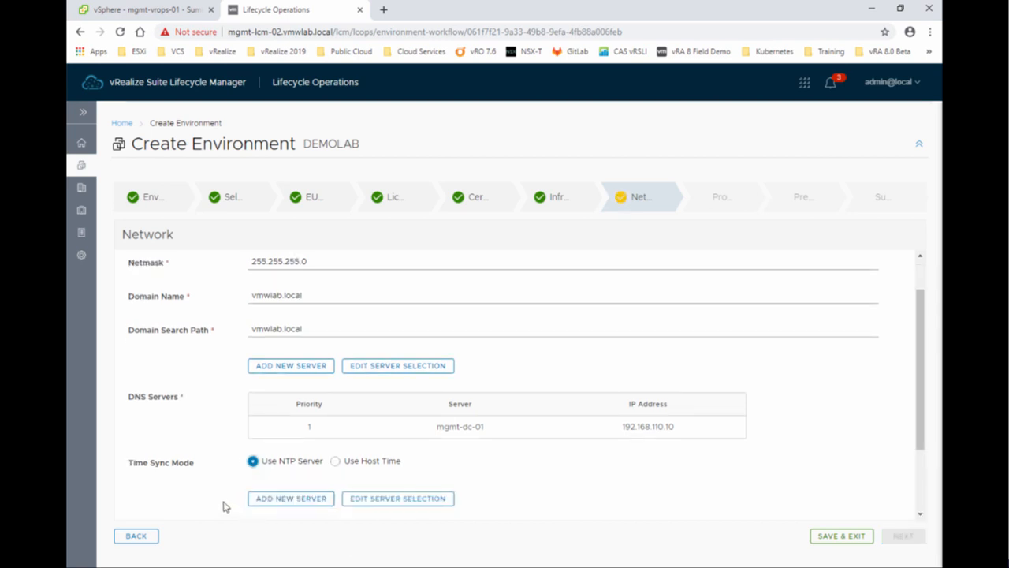
pyautogui.scroll(-2, 220, 500)
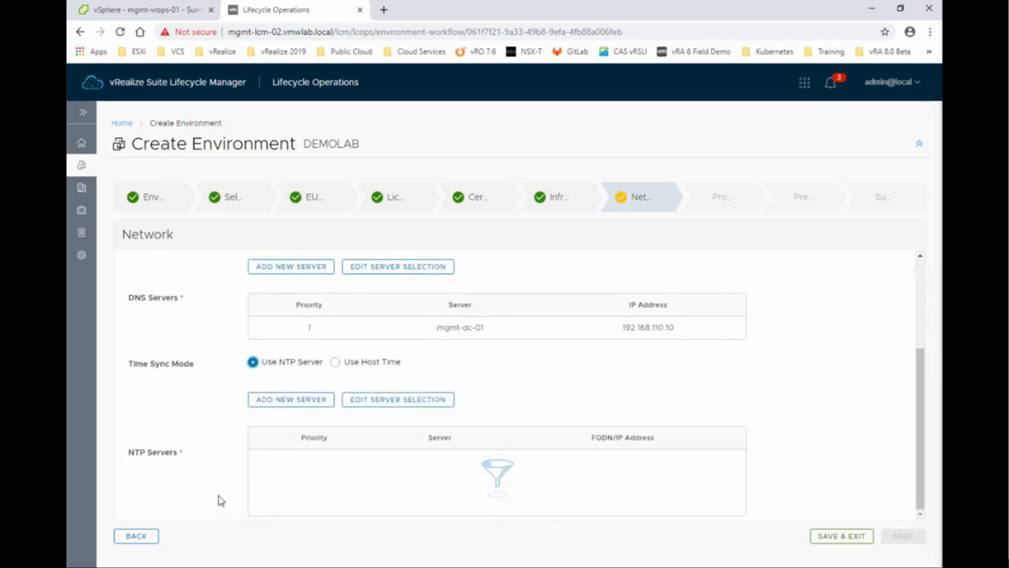
pyautogui.click(353, 402)
pyautogui.click(422, 201)
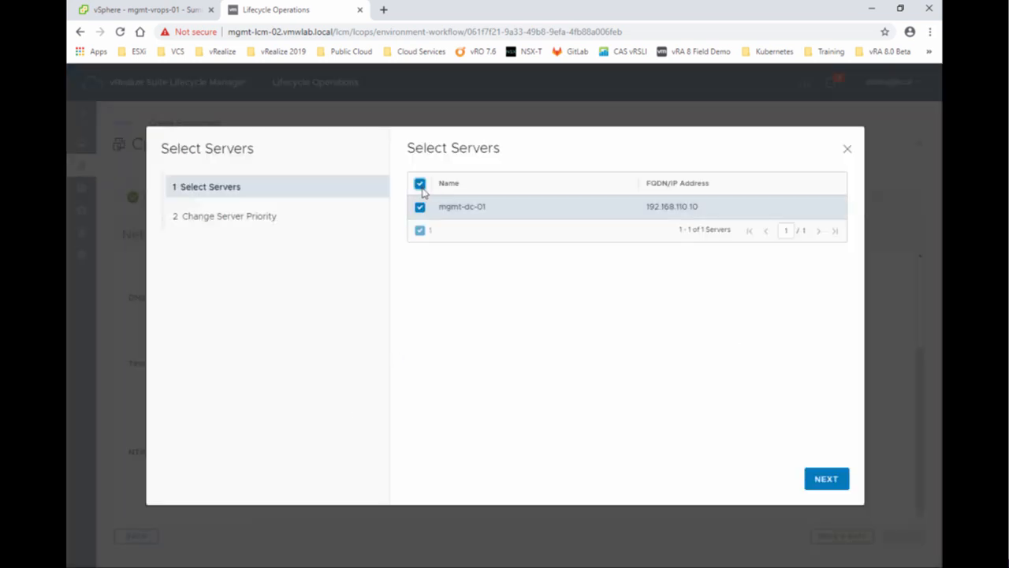
pyautogui.click(829, 480)
pyautogui.click(827, 480)
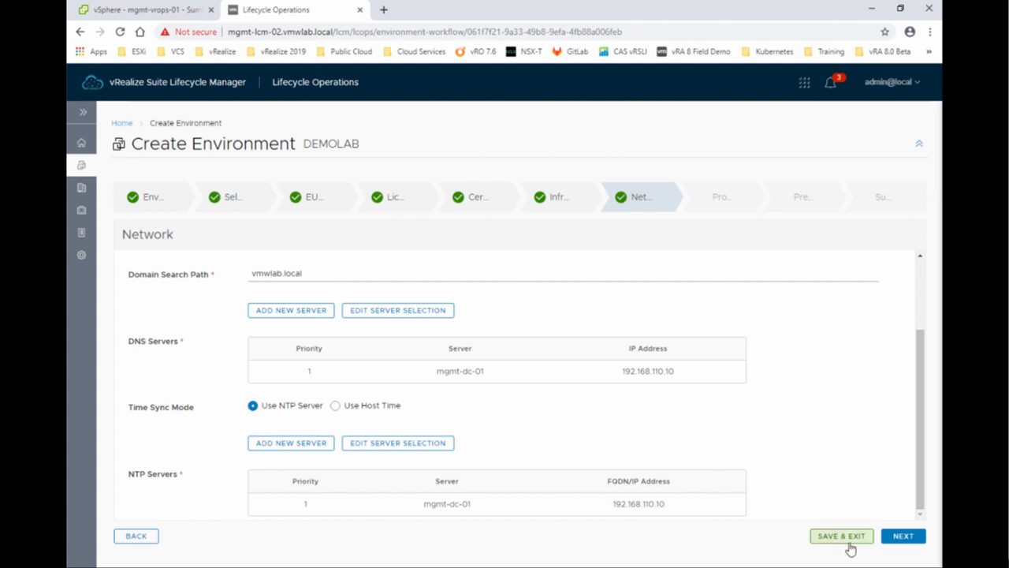
pyautogui.click(903, 536)
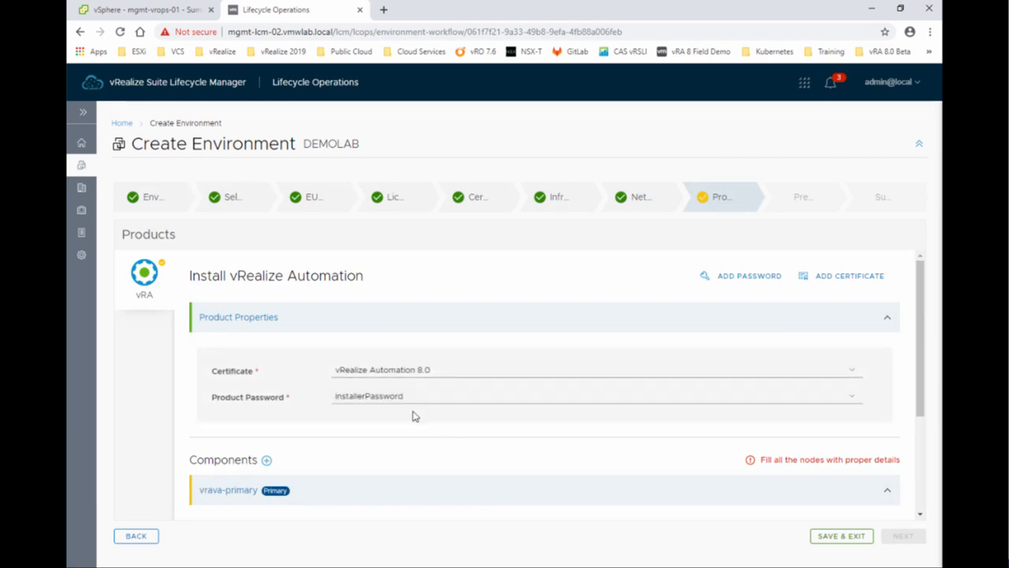
# Rename the vRA node VM to mgmt-vra-02, hostname mgmt-vra-02.vmwlab.local, IP 192.168.110.40.
pyautogui.scroll(-2, 375, 444)
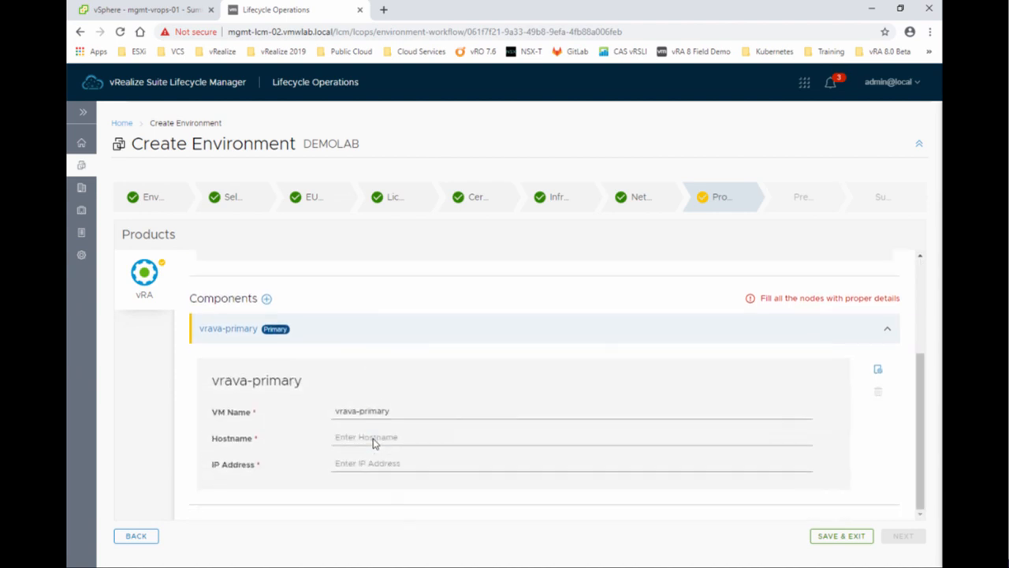
pyautogui.moveTo(392, 412); pyautogui.dragTo(331, 414)
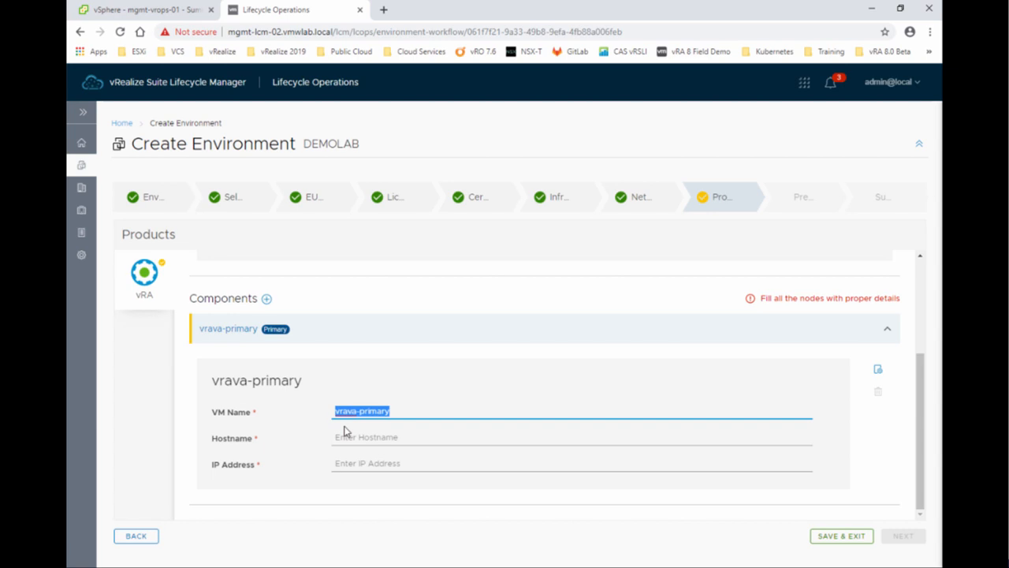
pyautogui.write('mgmt-')
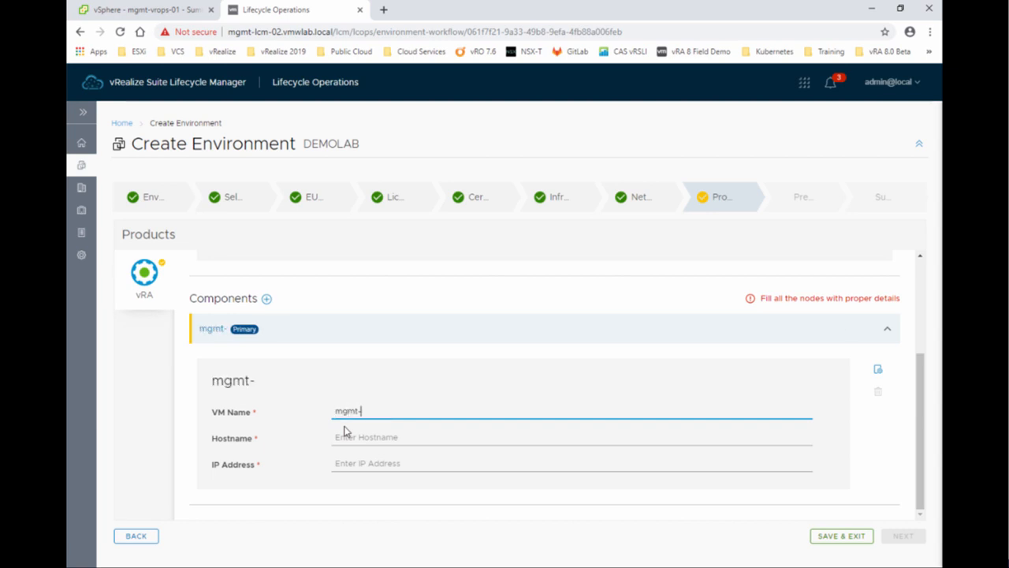
pyautogui.write('vra-02')
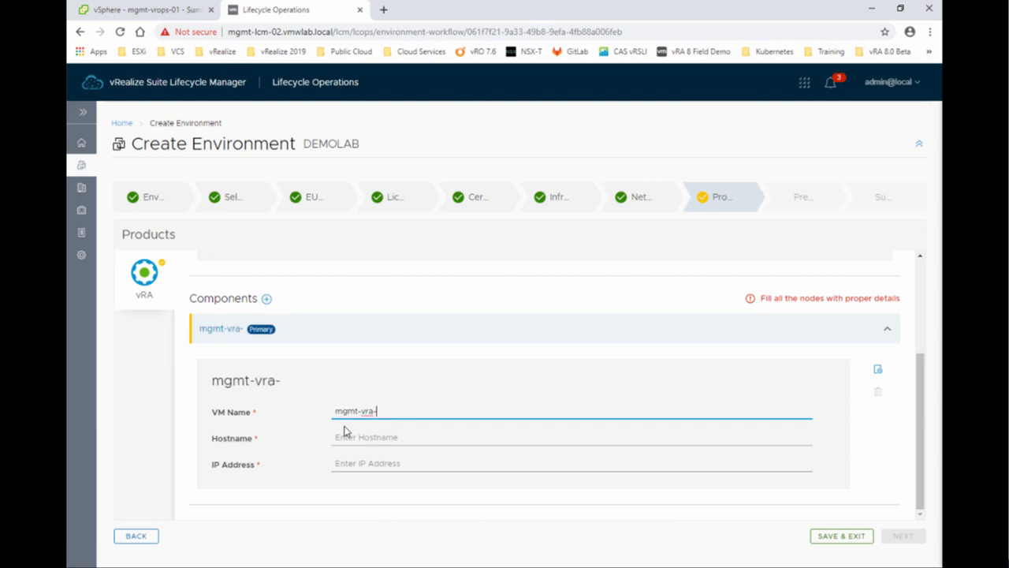
pyautogui.press('Tab')
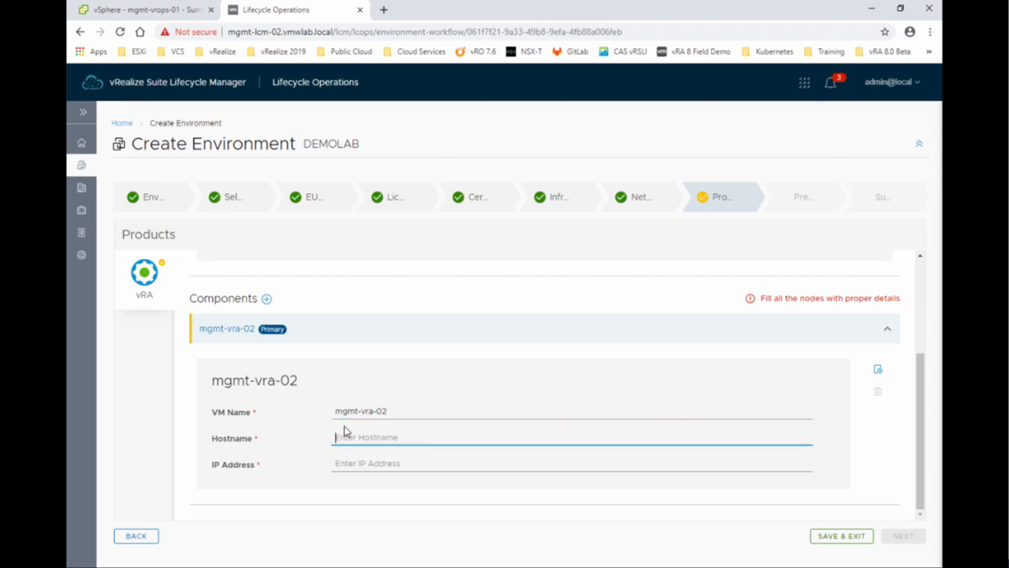
pyautogui.write('mgmt-vra-02.vmwlab.local')
pyautogui.press('Tab')
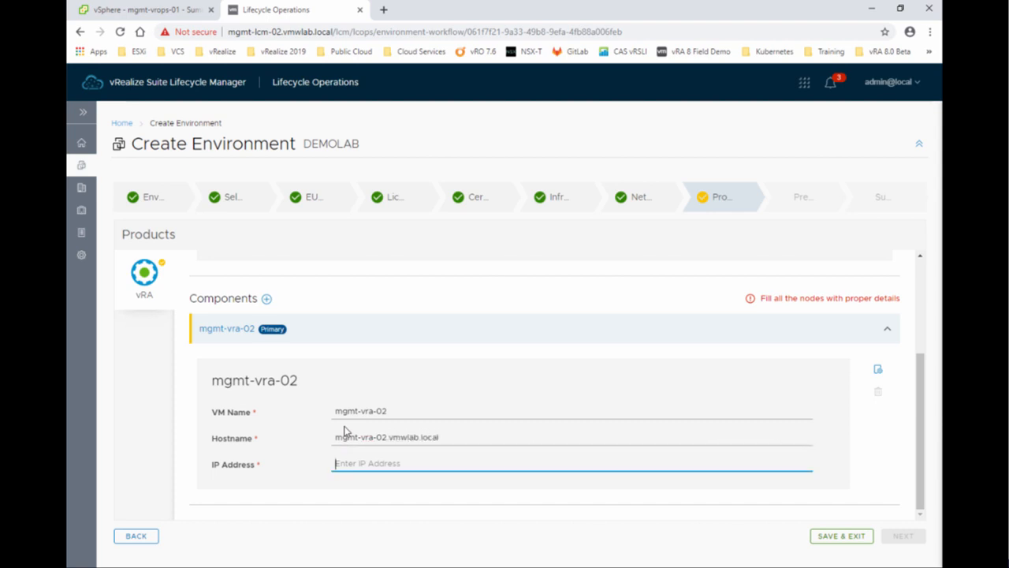
pyautogui.write('192.168.110.40')
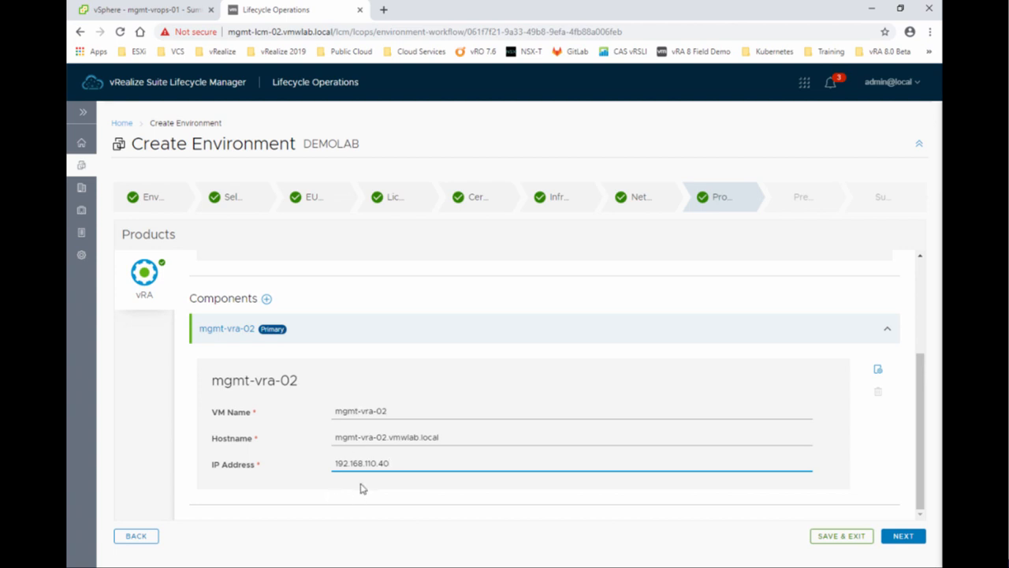
pyautogui.click(879, 372)
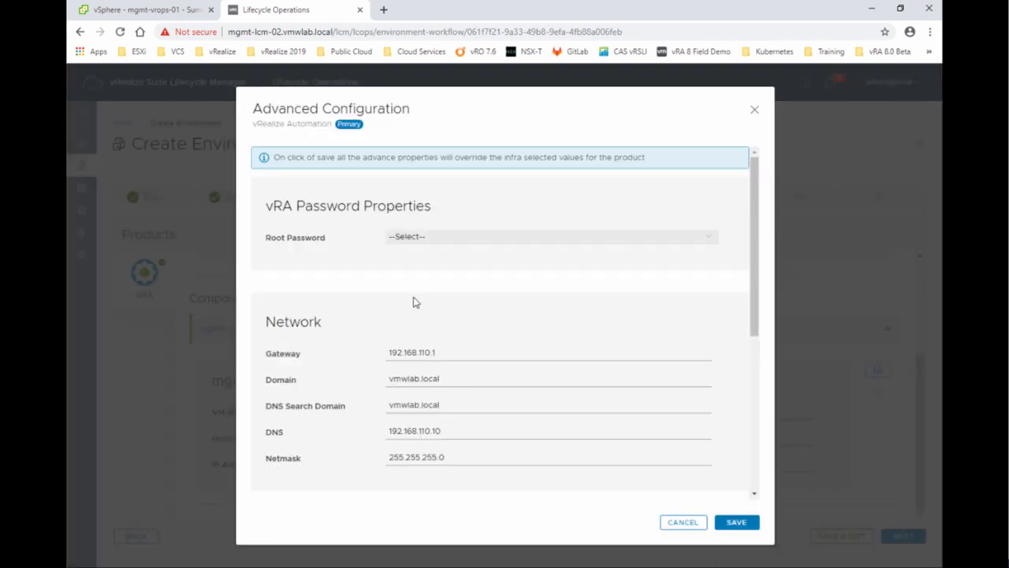
pyautogui.scroll(-5, 359, 347)
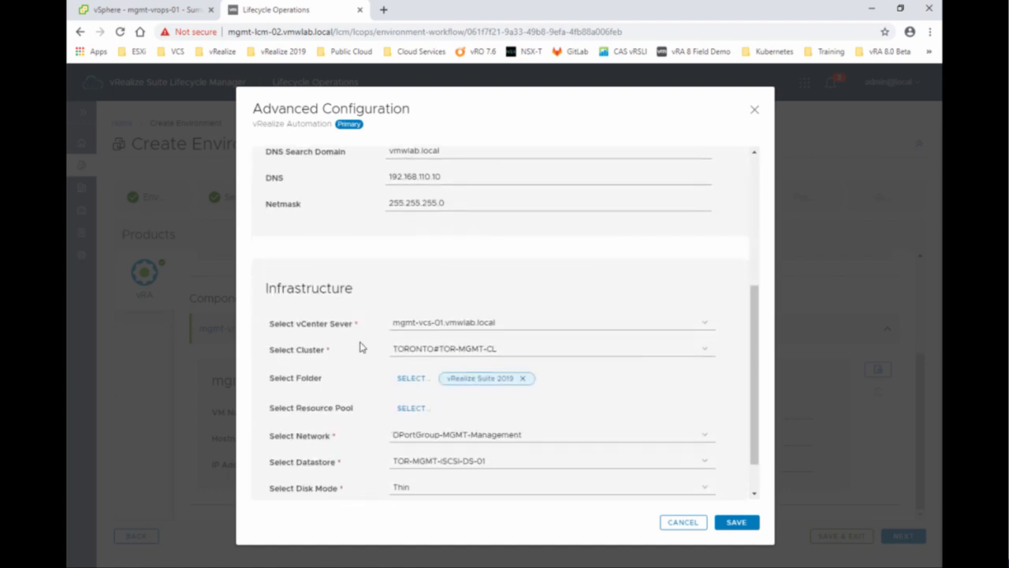
pyautogui.scroll(5, 360, 347)
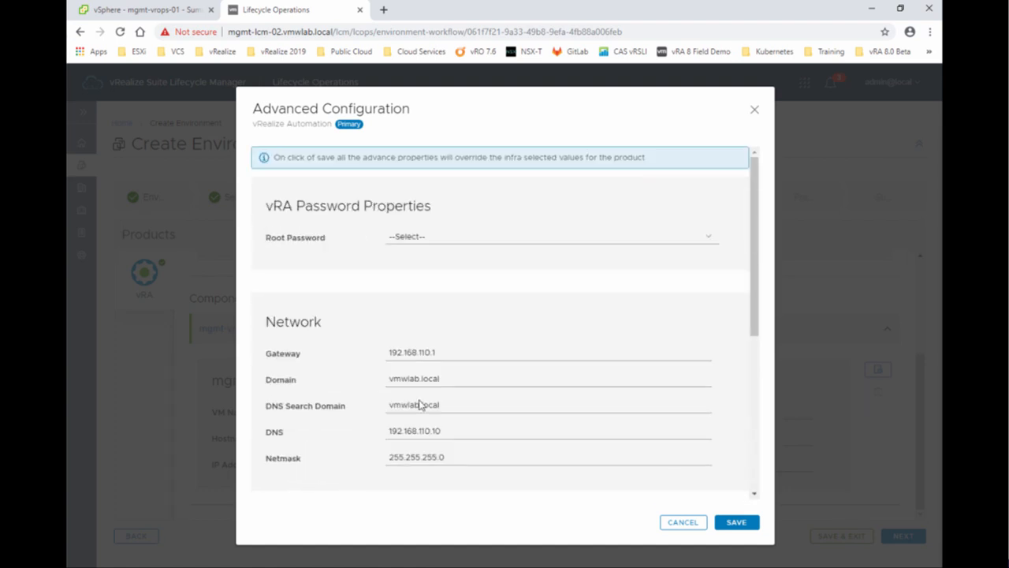
pyautogui.click(679, 524)
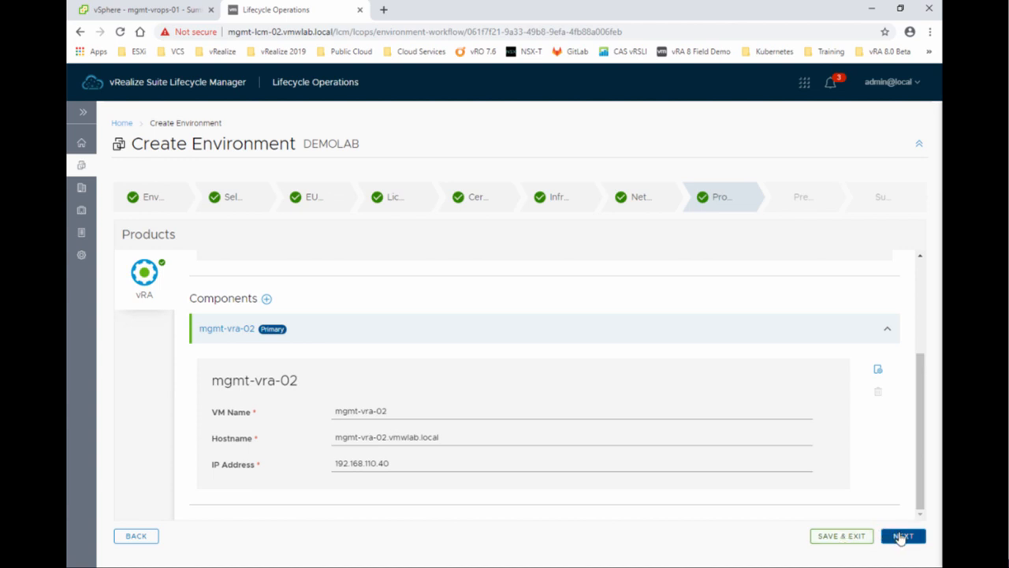
# Submit the product details and run the DEMOLAB precheck until all validations, including 5 vRealize Automation checks, pass.
pyautogui.click(901, 536)
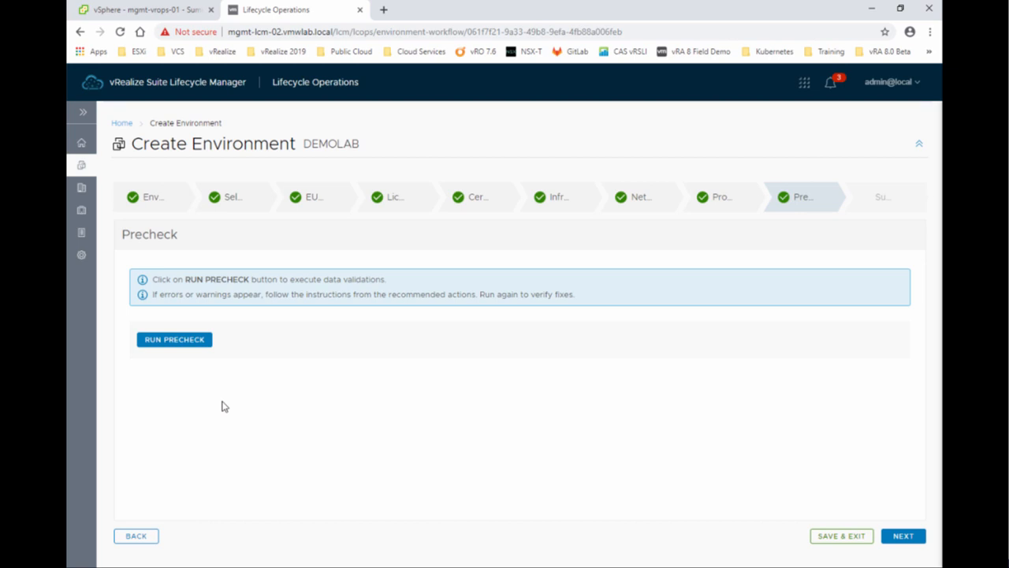
pyautogui.click(173, 342)
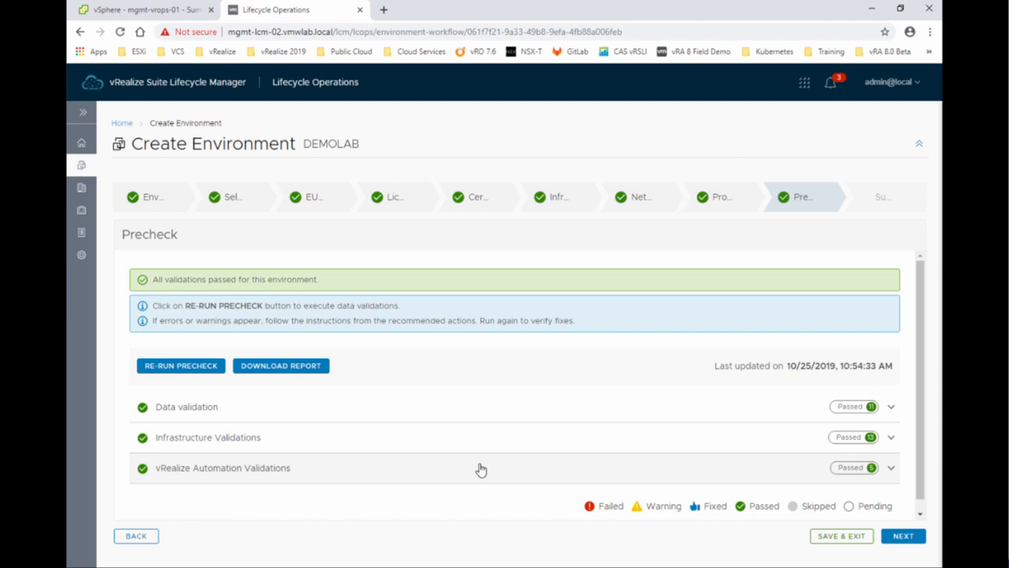
pyautogui.scroll(-1, 481, 469)
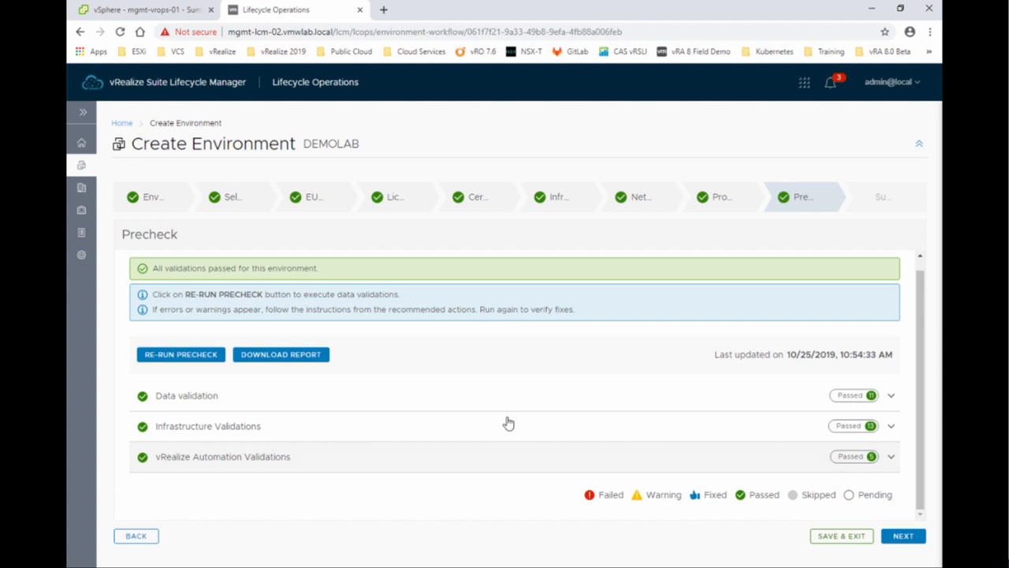
pyautogui.click(892, 398)
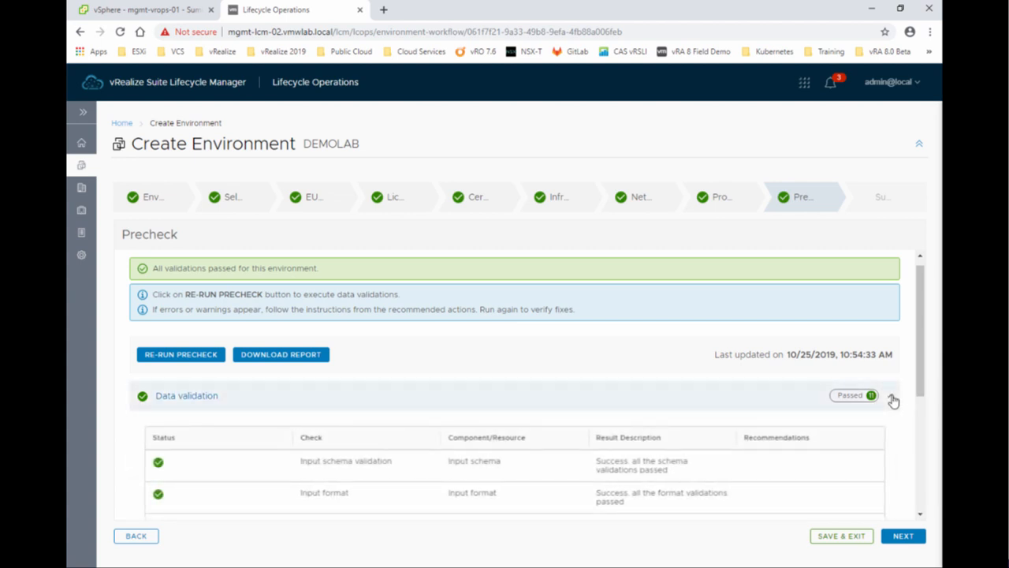
pyautogui.scroll(-3, 335, 488)
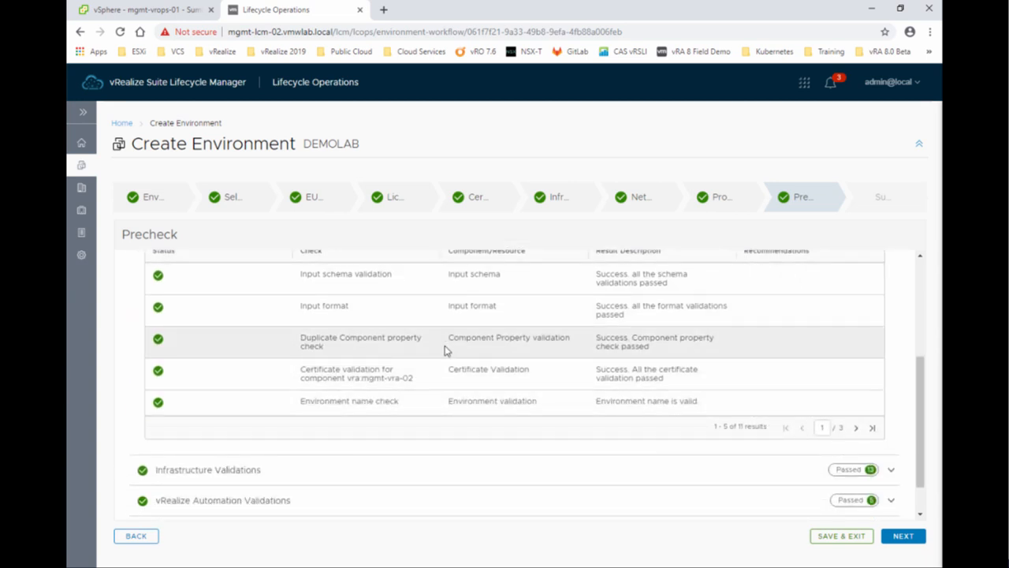
pyautogui.scroll(1, 326, 307)
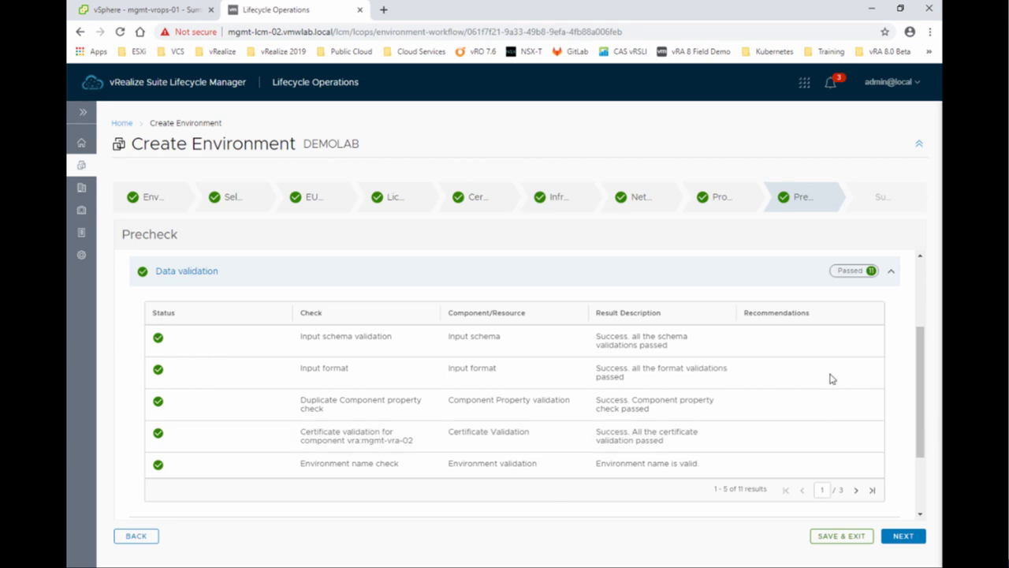
pyautogui.click(890, 271)
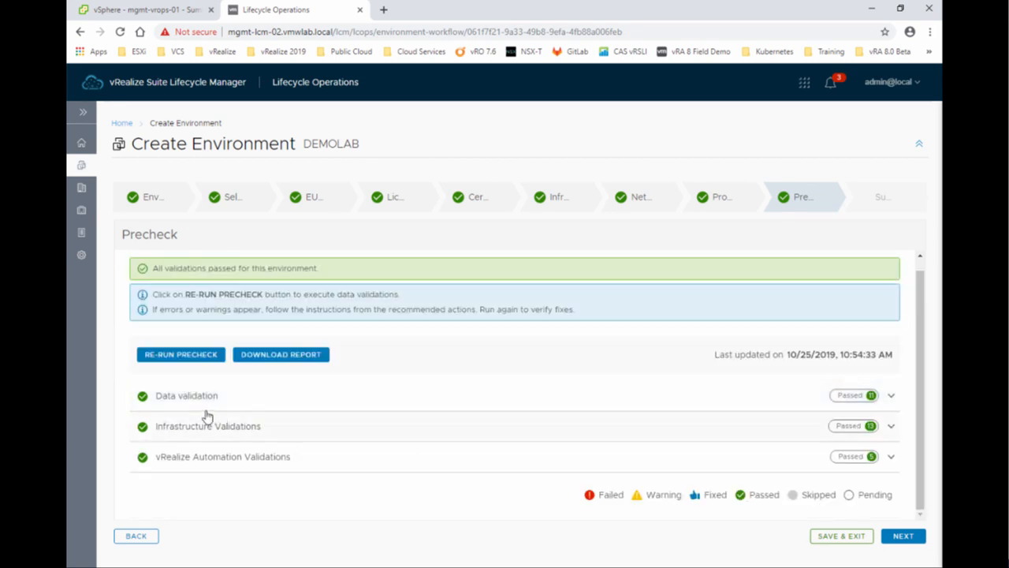
pyautogui.click(886, 429)
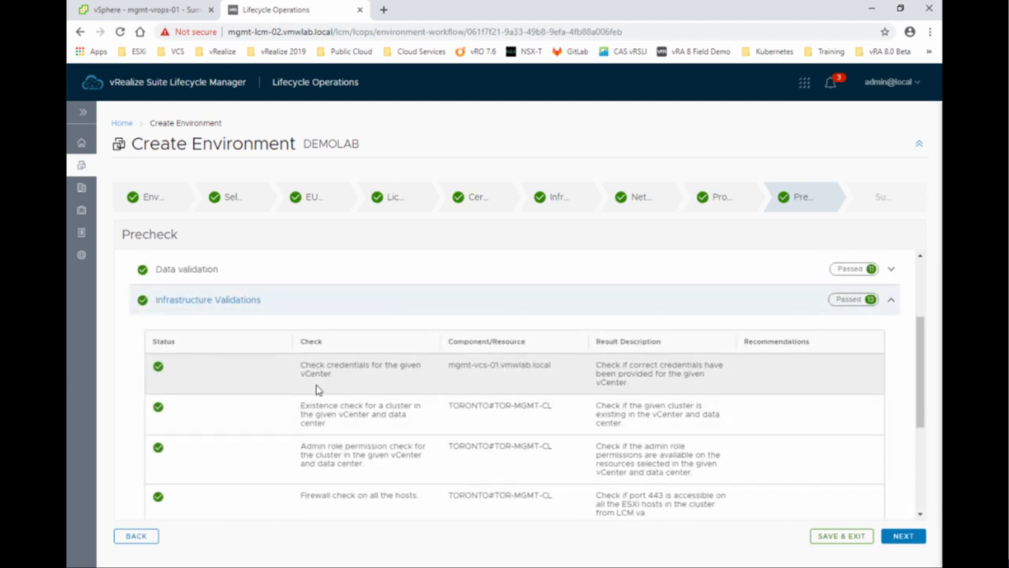
pyautogui.scroll(-1, 316, 389)
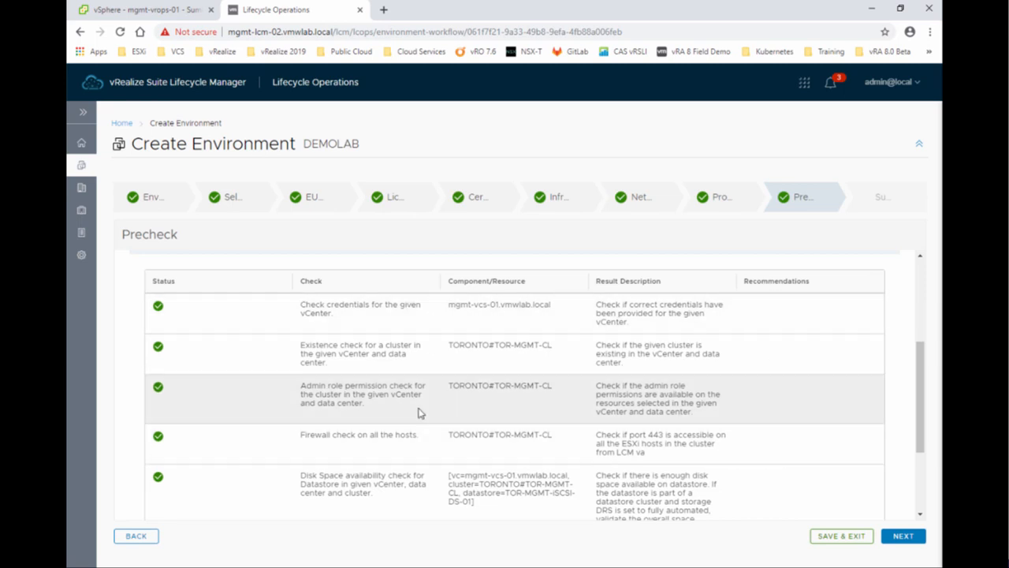
pyautogui.moveTo(917, 409); pyautogui.dragTo(926, 358)
pyautogui.click(891, 335)
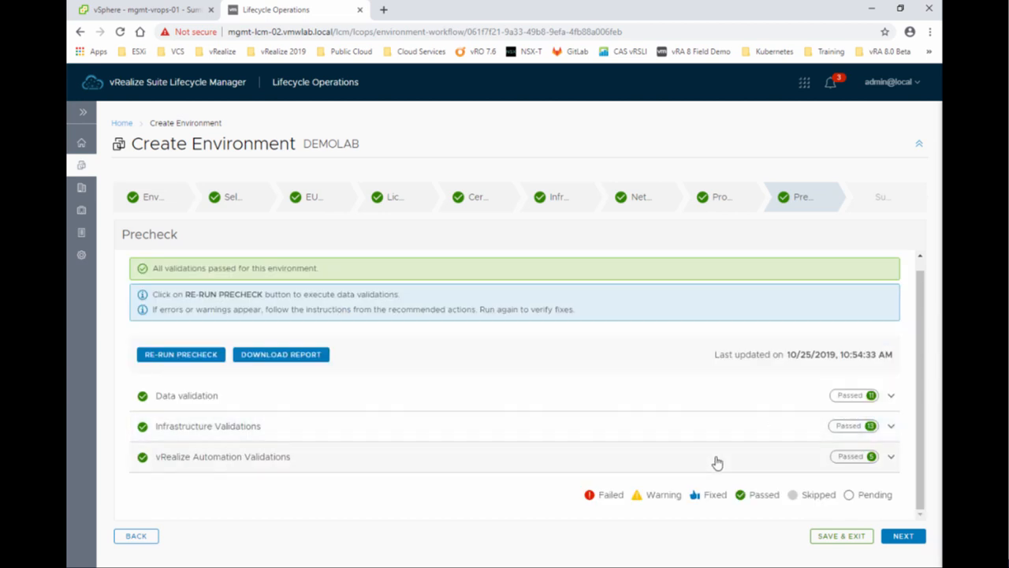
pyautogui.click(890, 461)
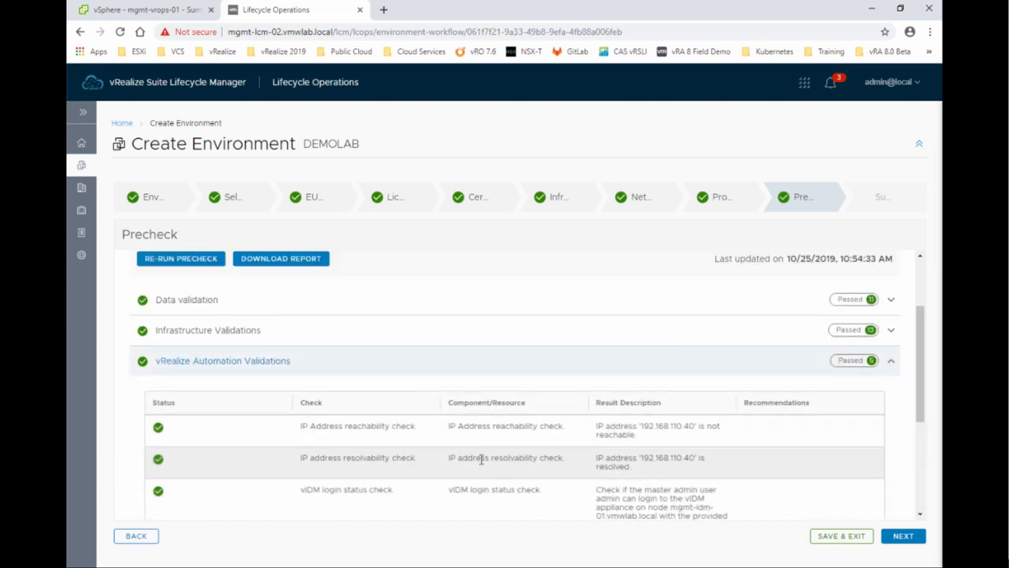
pyautogui.scroll(-2, 375, 452)
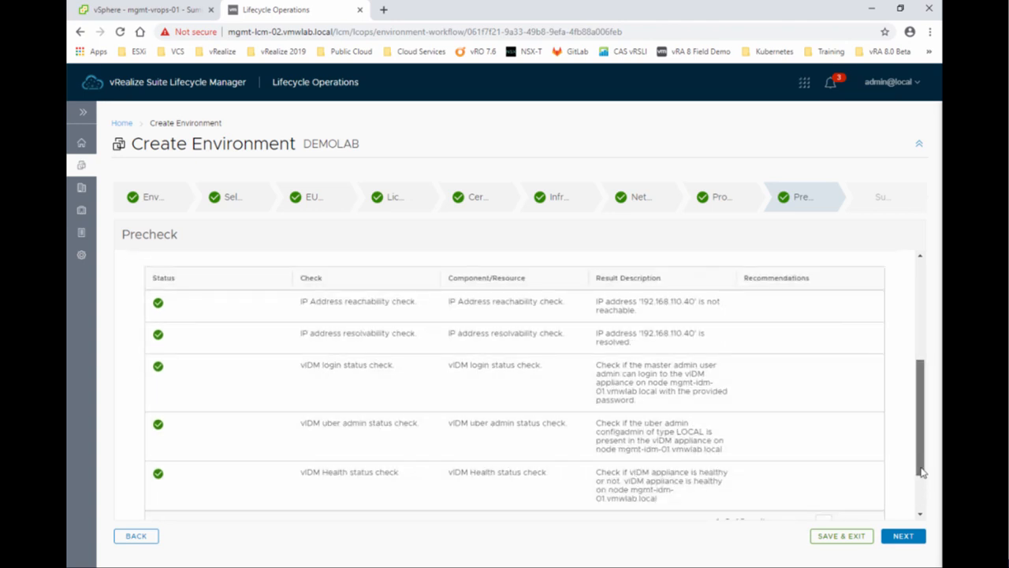
pyautogui.moveTo(922, 469); pyautogui.dragTo(922, 515)
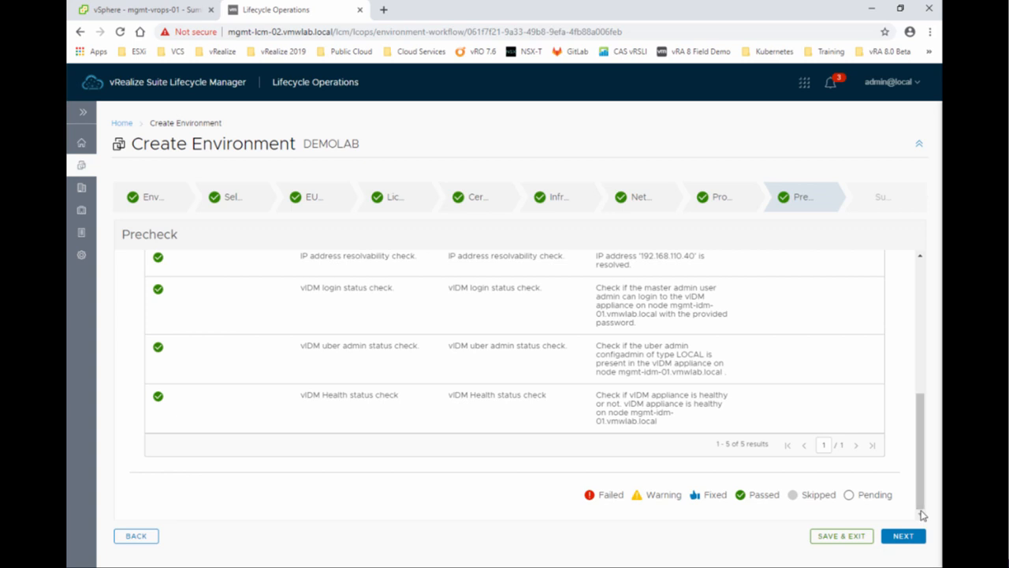
pyautogui.scroll(8, 882, 412)
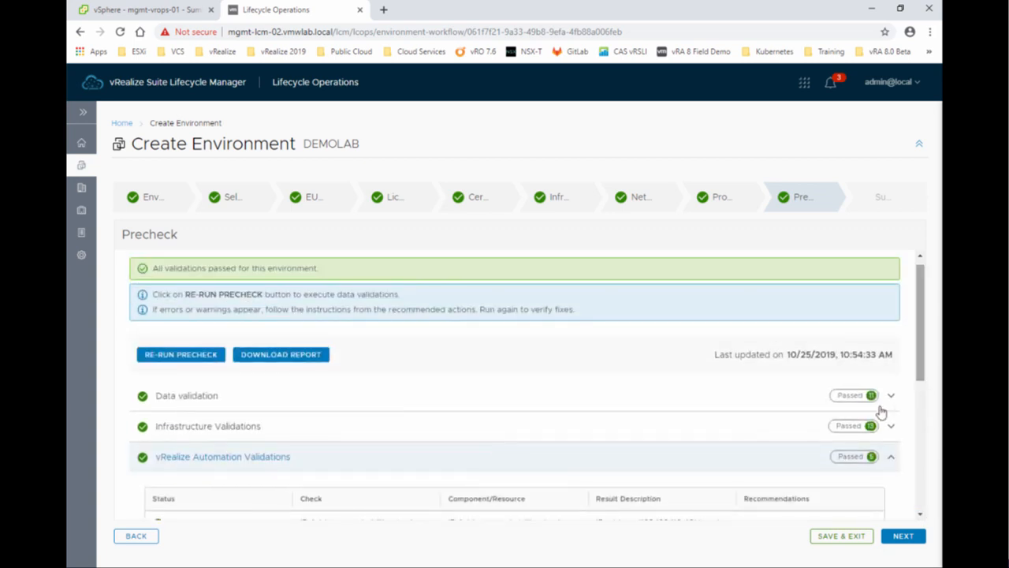
pyautogui.click(890, 456)
# Go to the Summary step and expand all mgmt-vra-02 details: Toronto, mgmt-vcs-01.vmwlab.local, TOR-MGMT-CL, TOR-MGMT-iSCSI-DS-01.
pyautogui.click(902, 536)
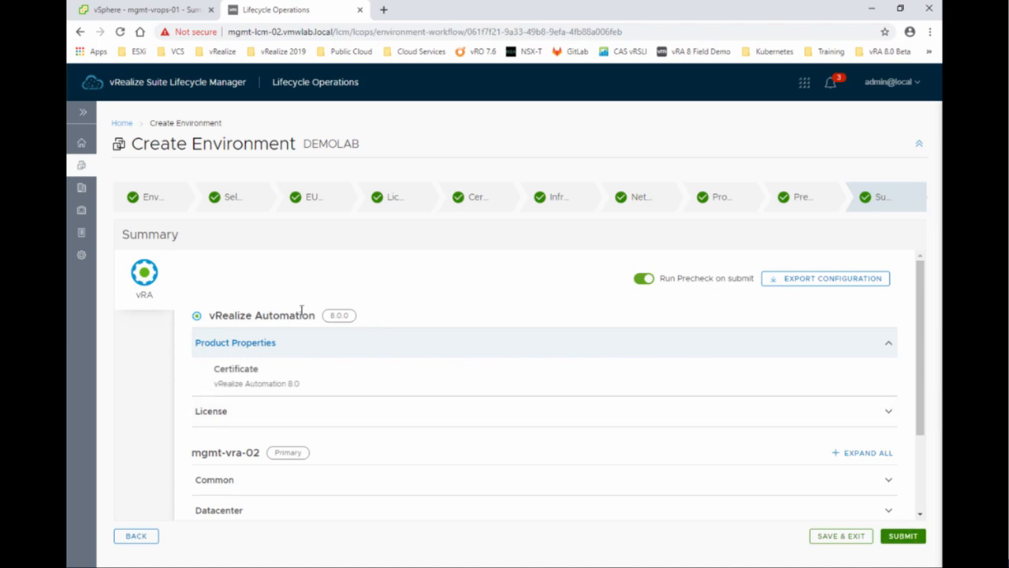
pyautogui.scroll(-2, 247, 474)
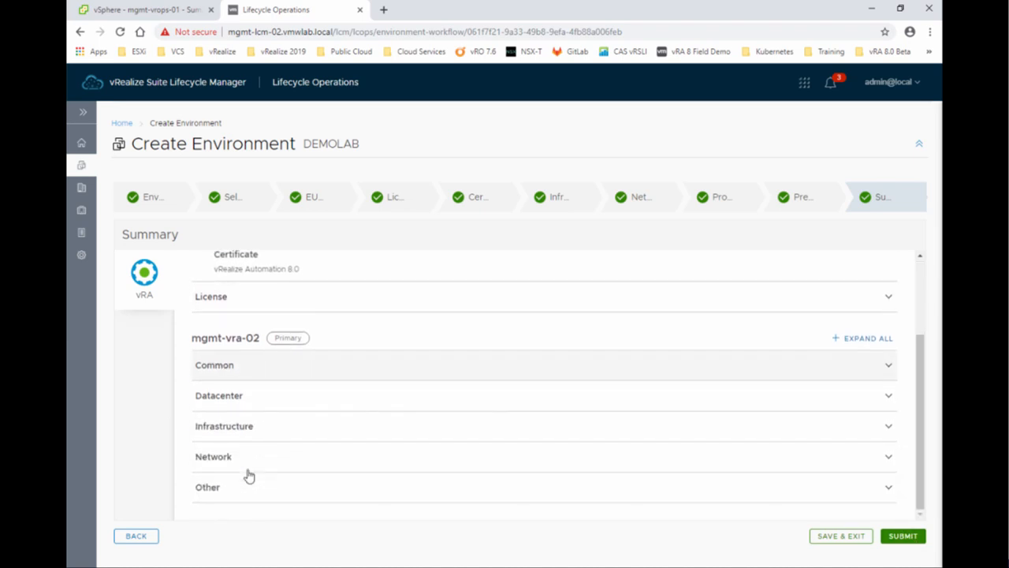
pyautogui.click(858, 341)
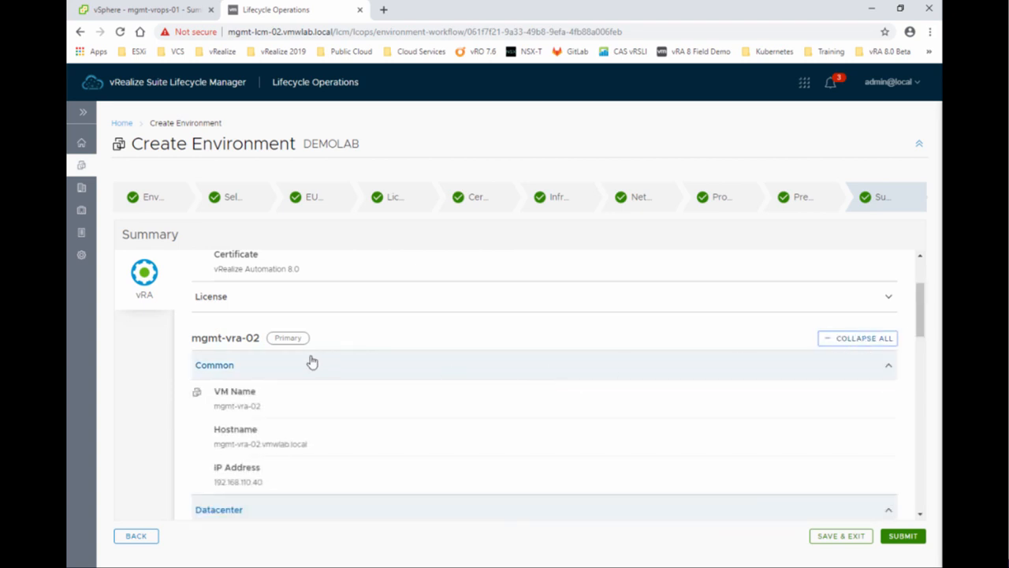
pyautogui.scroll(-5, 312, 361)
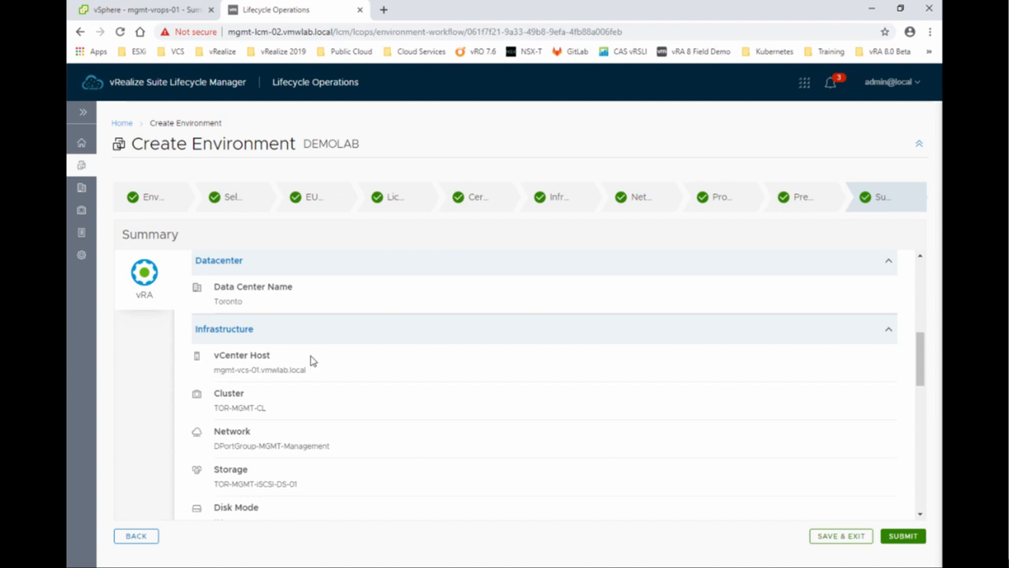
pyautogui.scroll(10, 312, 361)
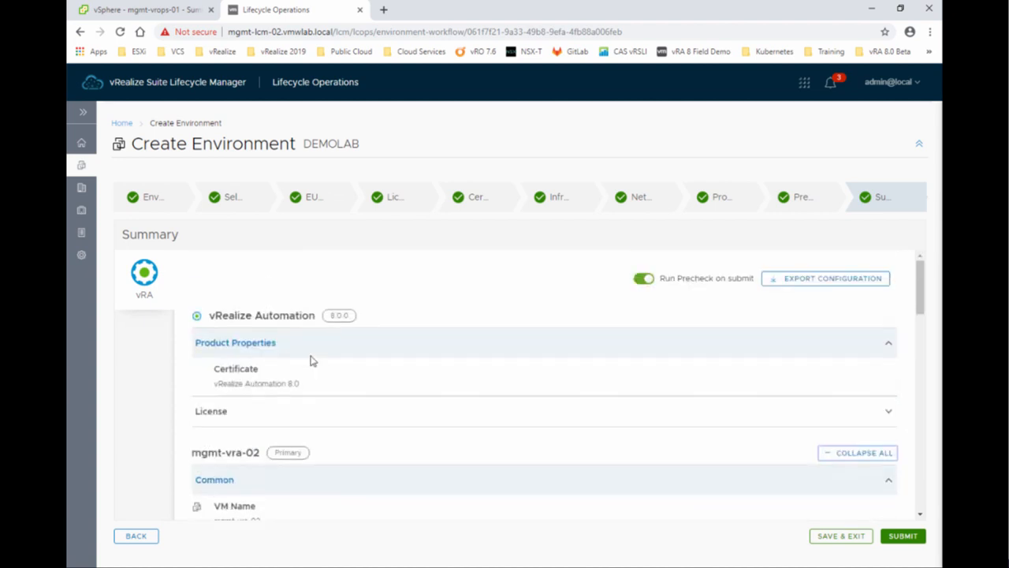
# Download the environment configuration as DEMOLAB.json and dismiss the finished download notice.
pyautogui.click(824, 287)
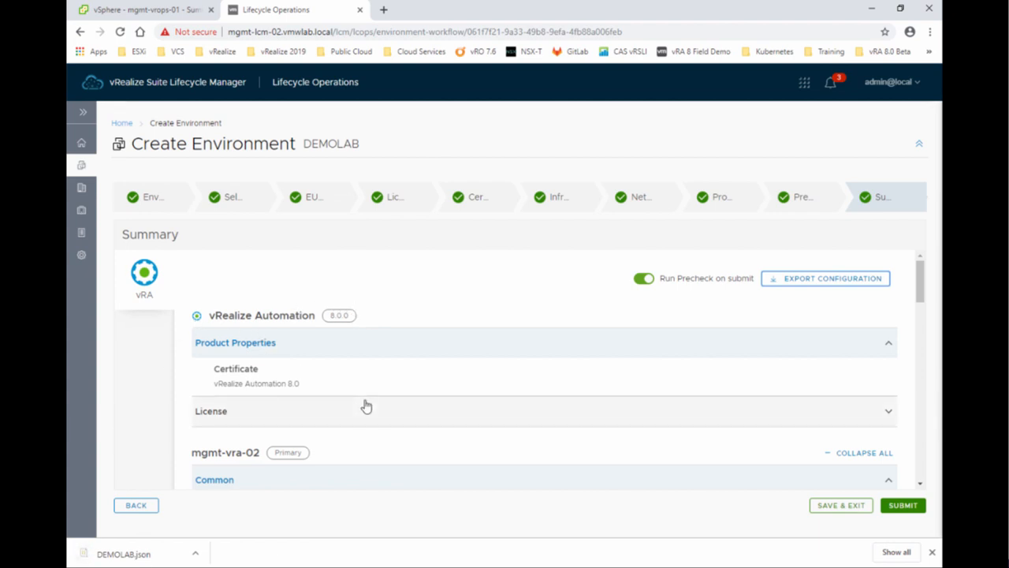
pyautogui.click(933, 554)
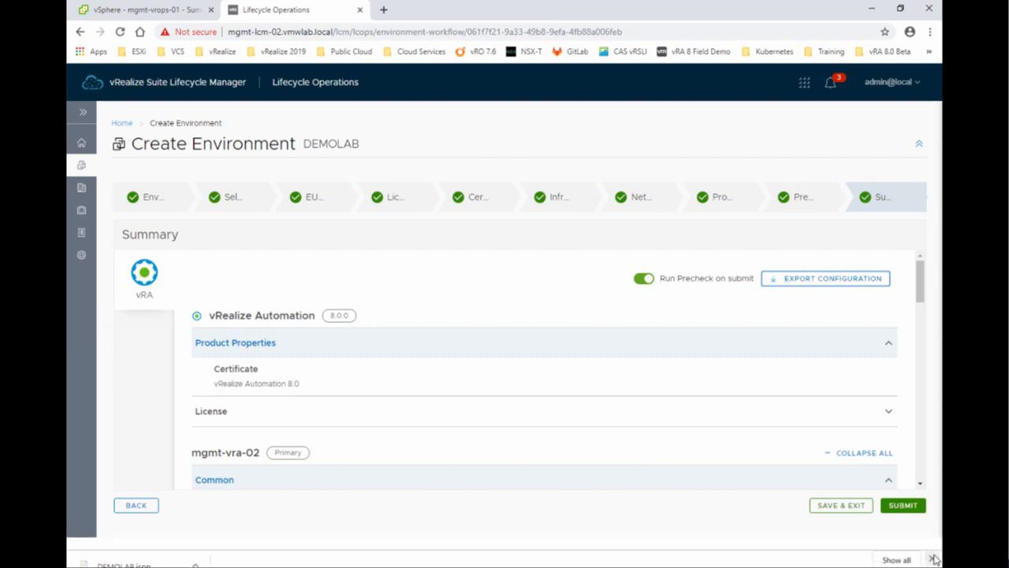
# Submit DEMOLAB and follow Stages 1–10 to completion, including vravainstall at 27.53 mins.
pyautogui.click(903, 537)
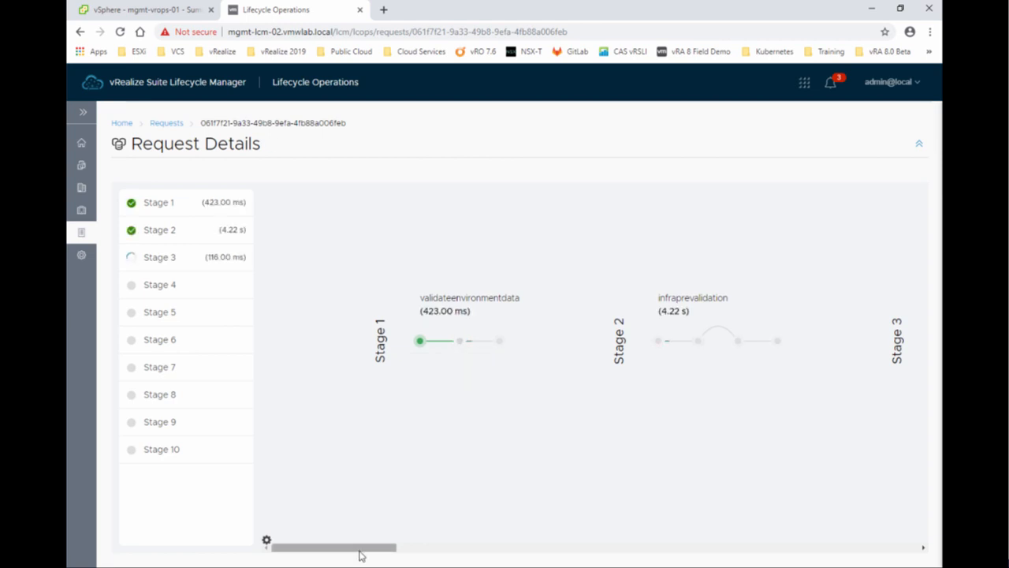
pyautogui.moveTo(359, 552); pyautogui.dragTo(475, 553)
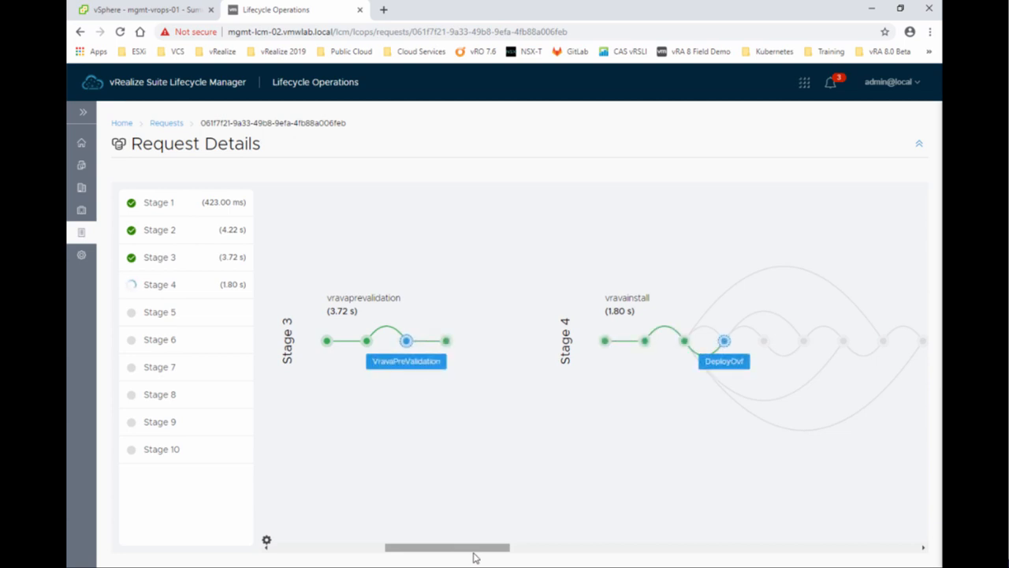
pyautogui.moveTo(475, 549); pyautogui.dragTo(495, 550)
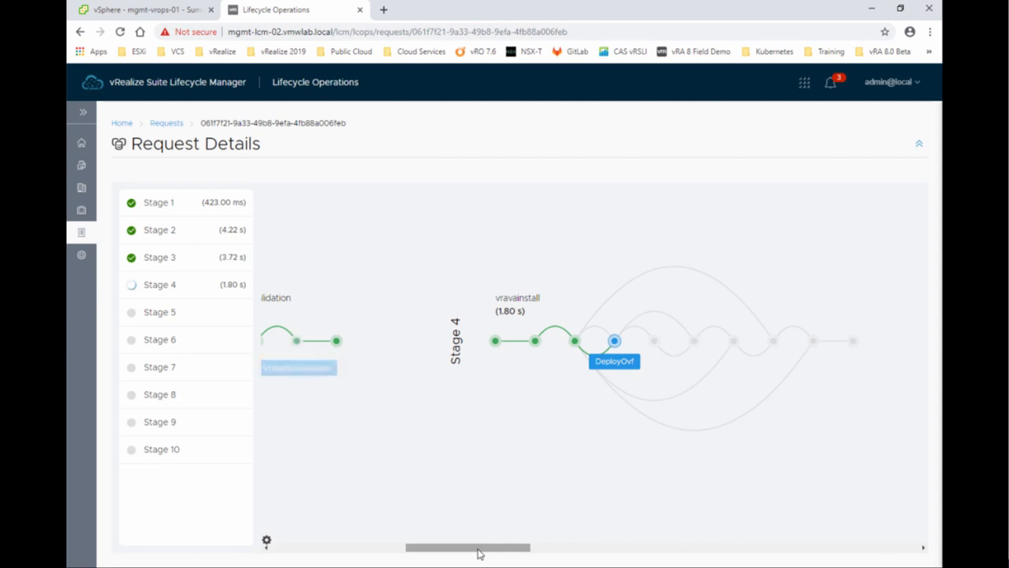
pyautogui.hscroll(3, 473, 552)
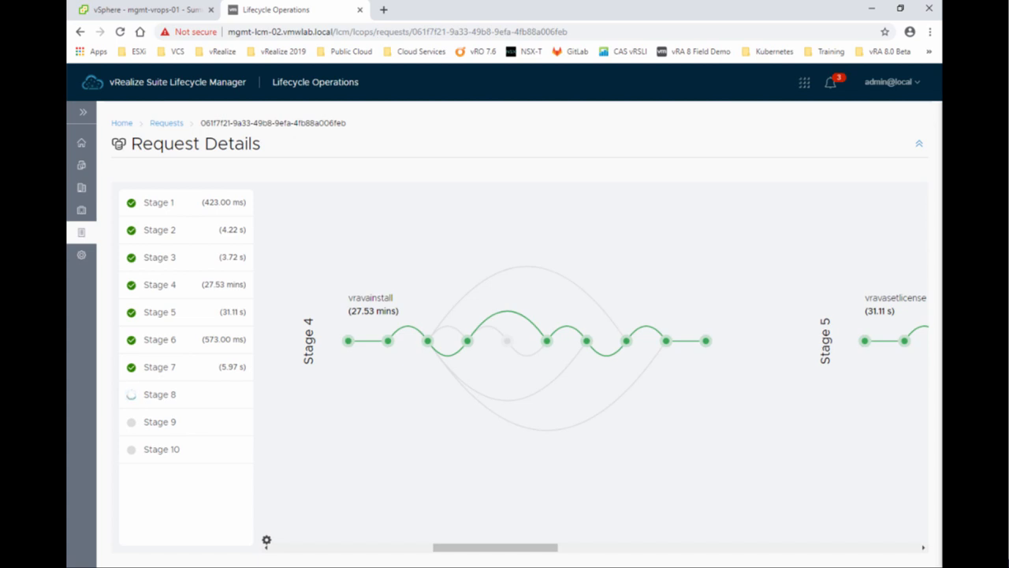
pyautogui.click(566, 547)
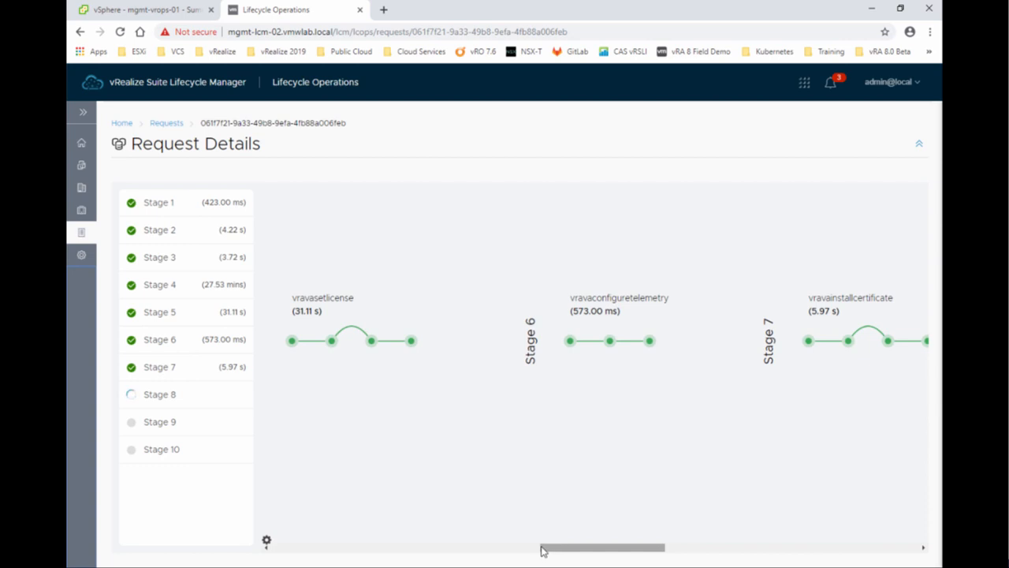
pyautogui.moveTo(550, 550); pyautogui.dragTo(682, 553)
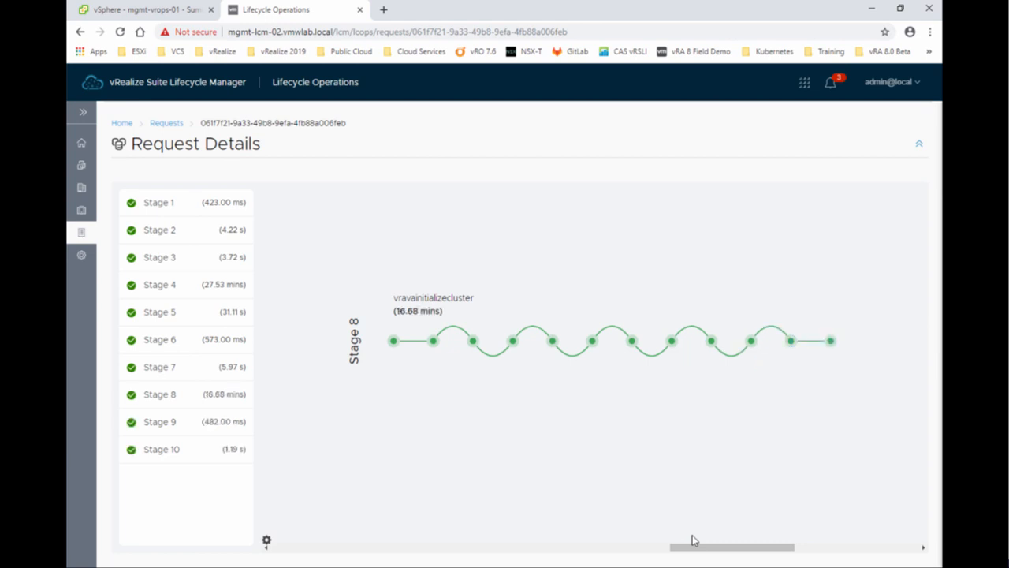
pyautogui.moveTo(692, 546); pyautogui.dragTo(802, 553)
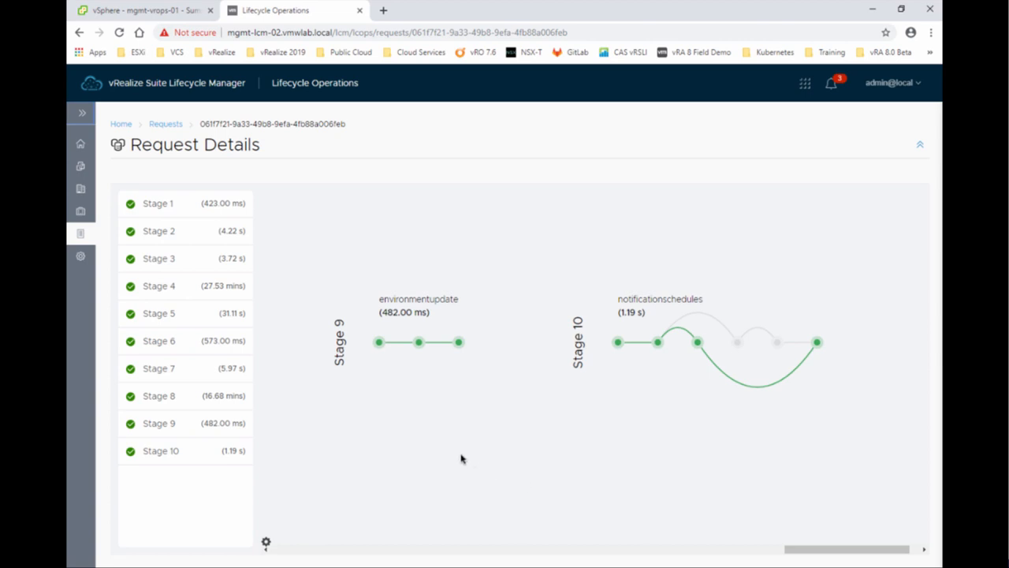
pyautogui.moveTo(857, 552); pyautogui.dragTo(338, 550)
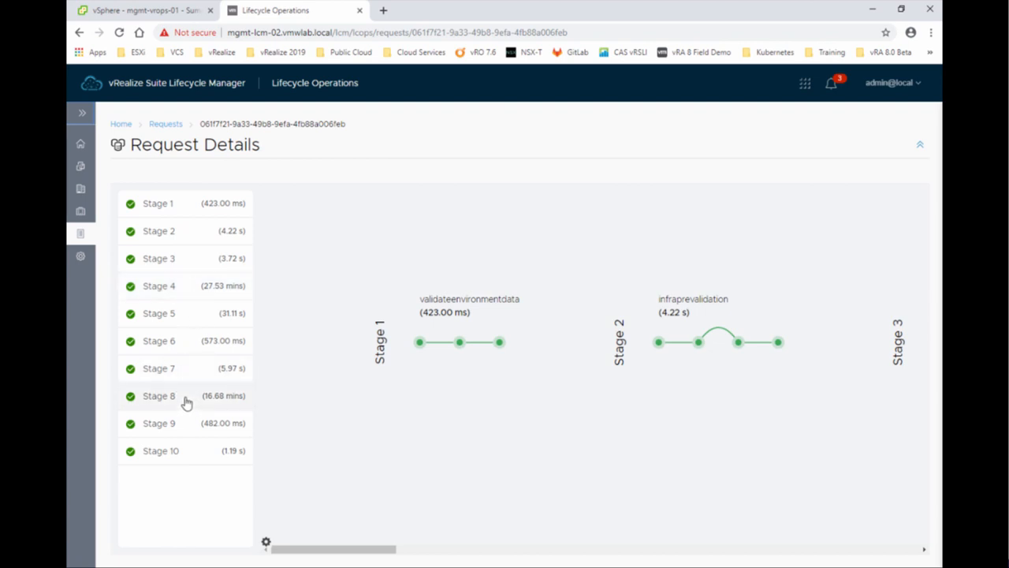
# Open the DEMOLAB environment's details from the environments list.
pyautogui.click(82, 114)
pyautogui.click(108, 215)
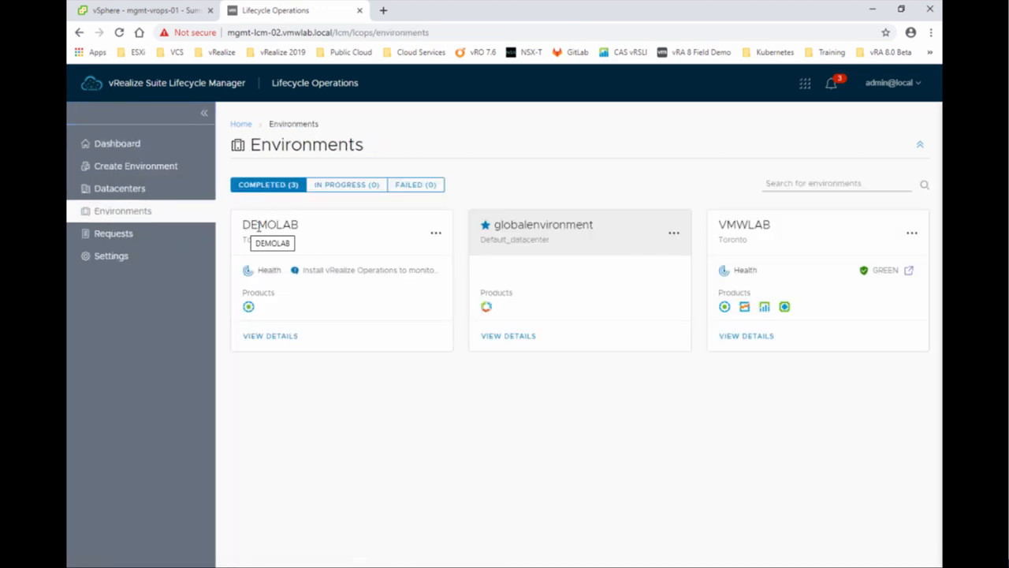
pyautogui.moveTo(250, 308)
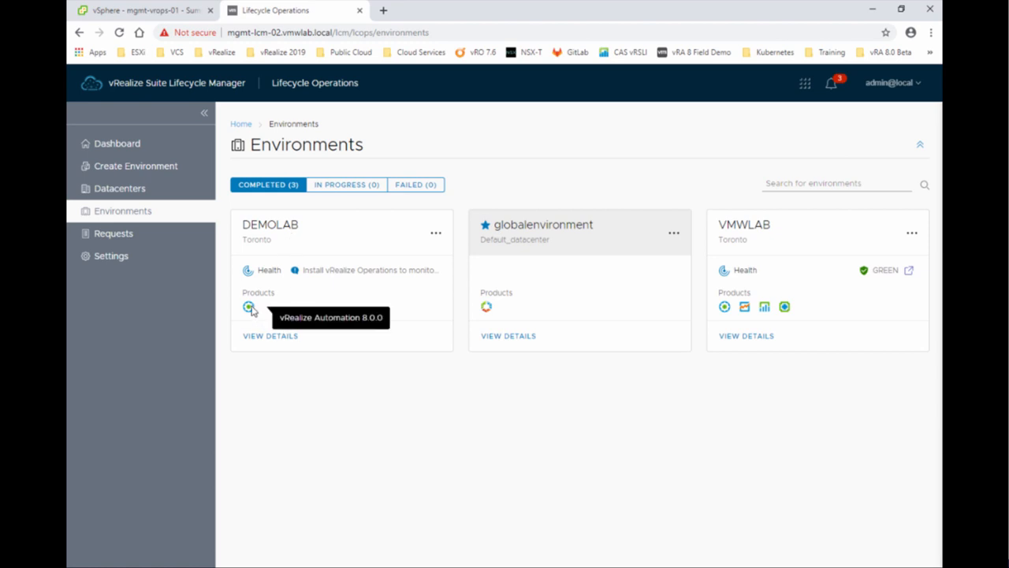
pyautogui.click(258, 335)
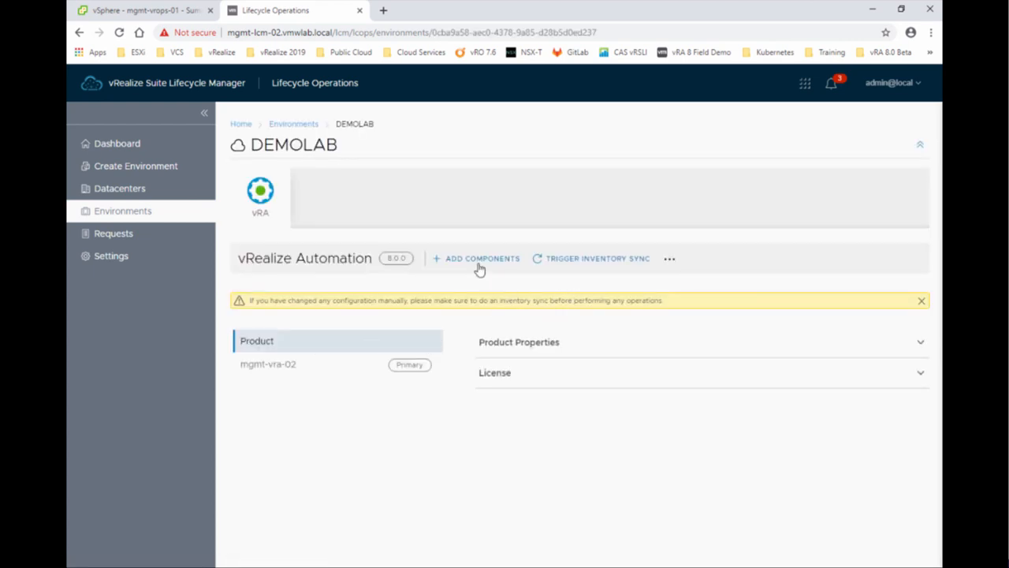
# Show the mgmt-vra-02 vRealize Automation 8.0.0 node with all detail sections expanded.
pyautogui.click(670, 260)
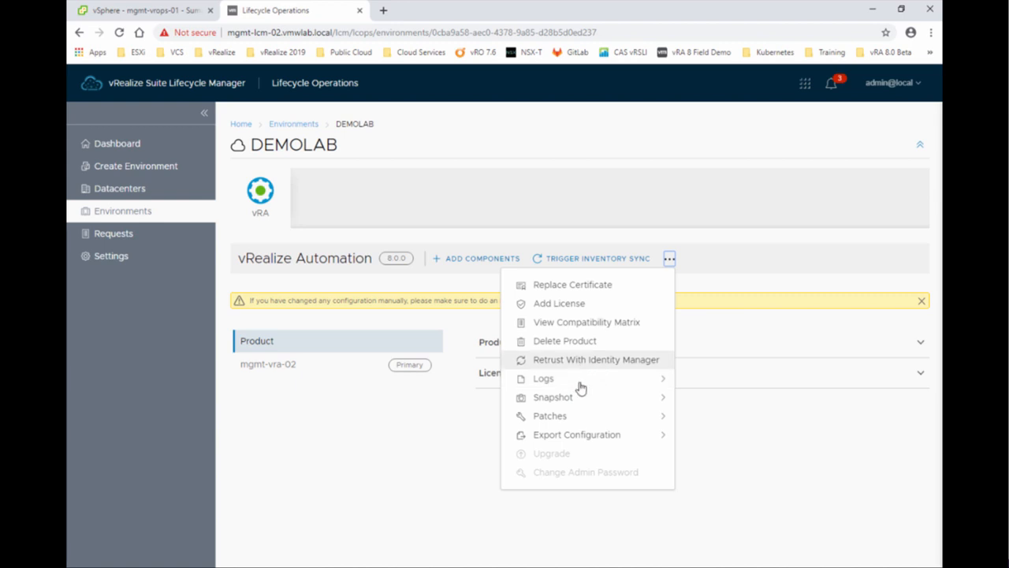
pyautogui.click(466, 446)
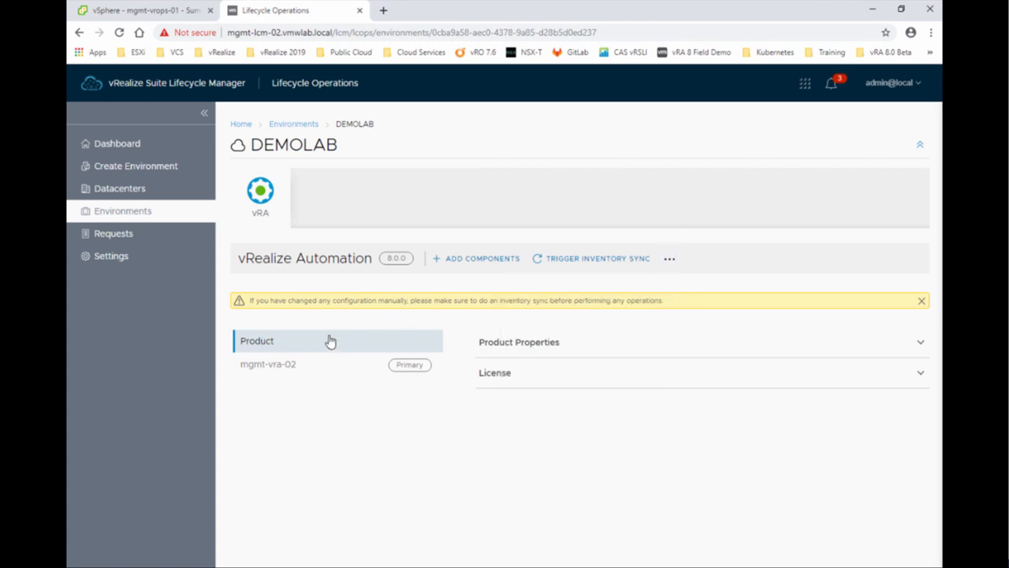
pyautogui.click(319, 368)
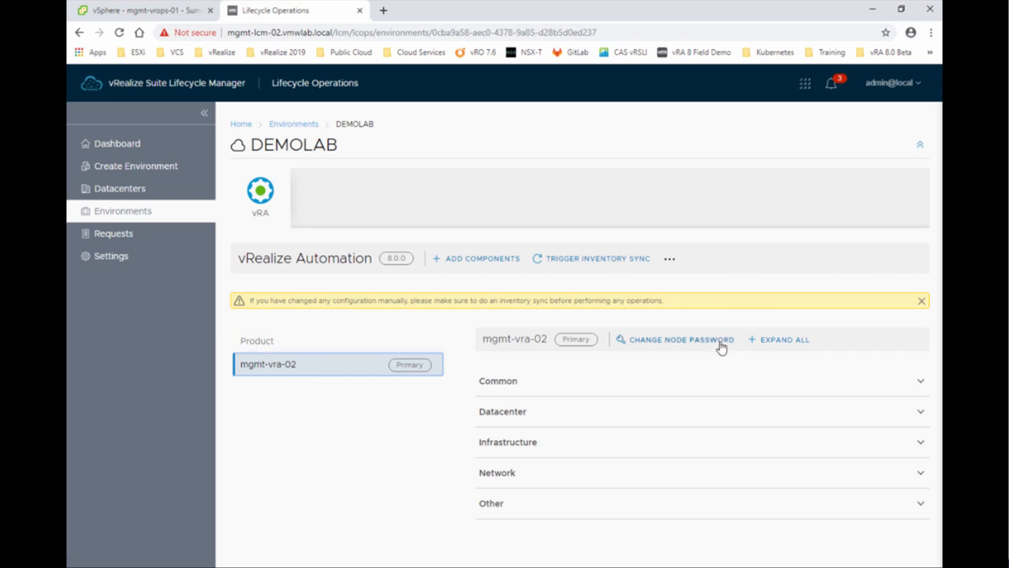
pyautogui.click(778, 347)
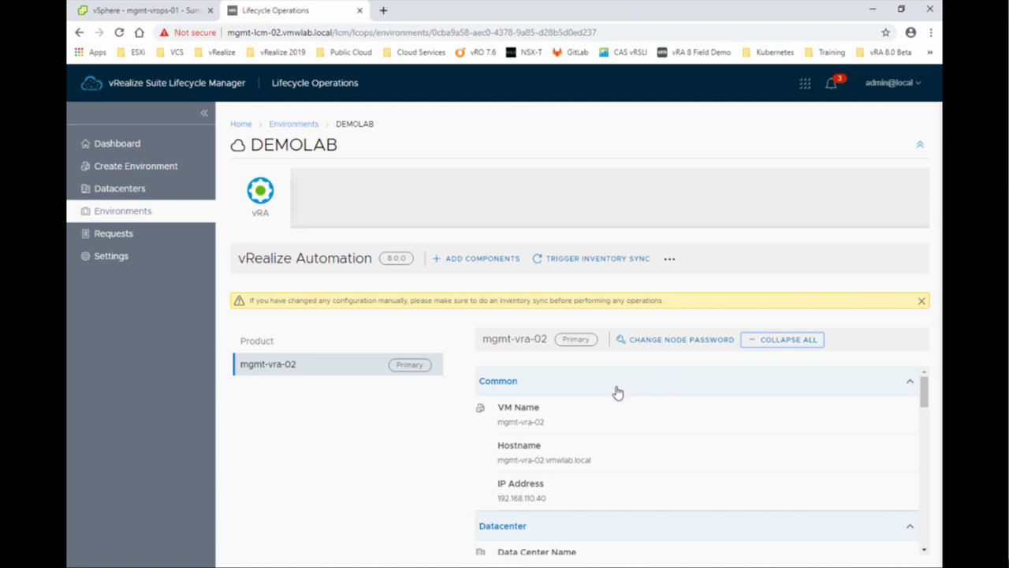
pyautogui.scroll(-4, 615, 392)
pyautogui.scroll(4, 619, 395)
pyautogui.click(383, 10)
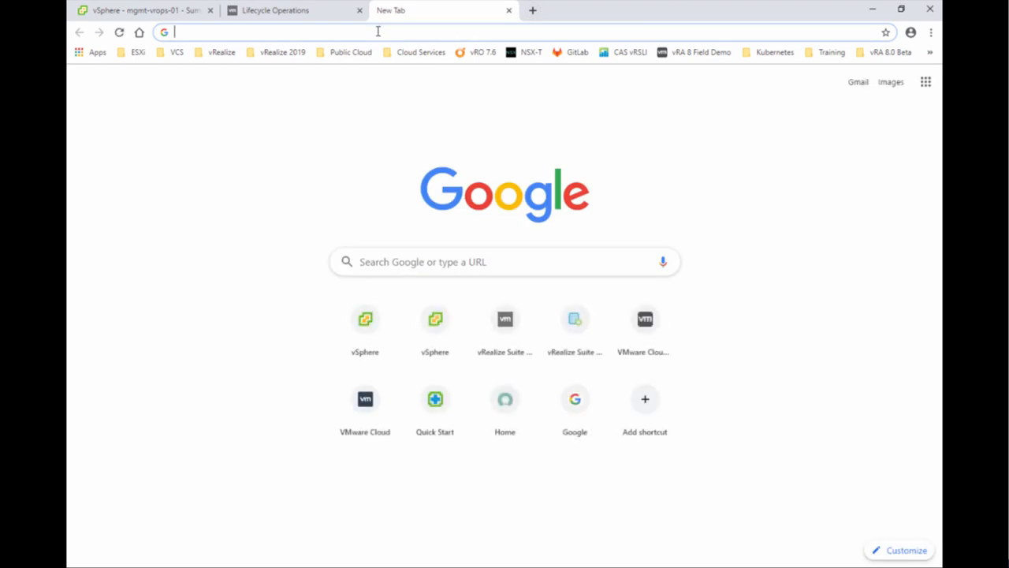
pyautogui.write('https')
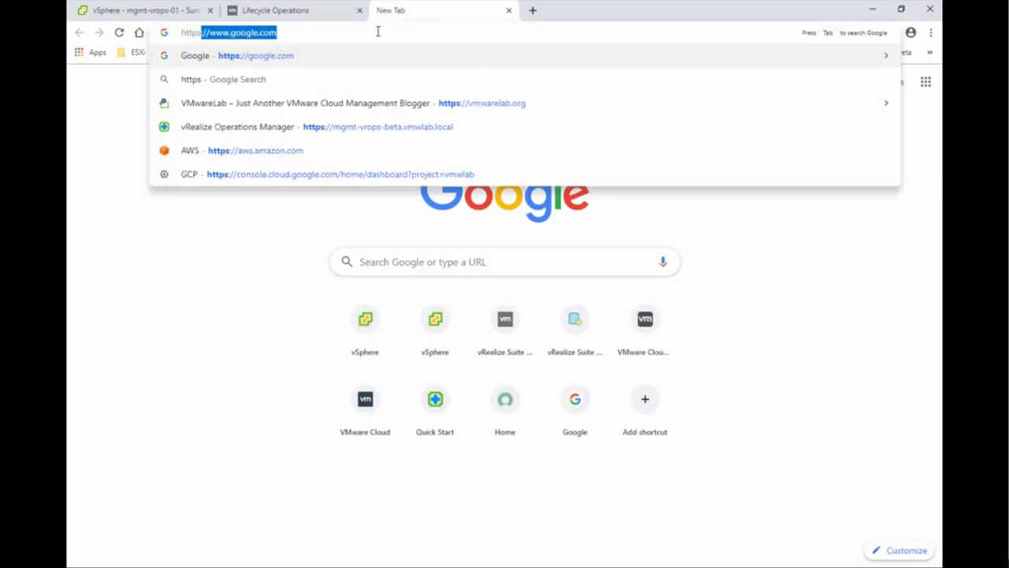
pyautogui.write('://mgmt-')
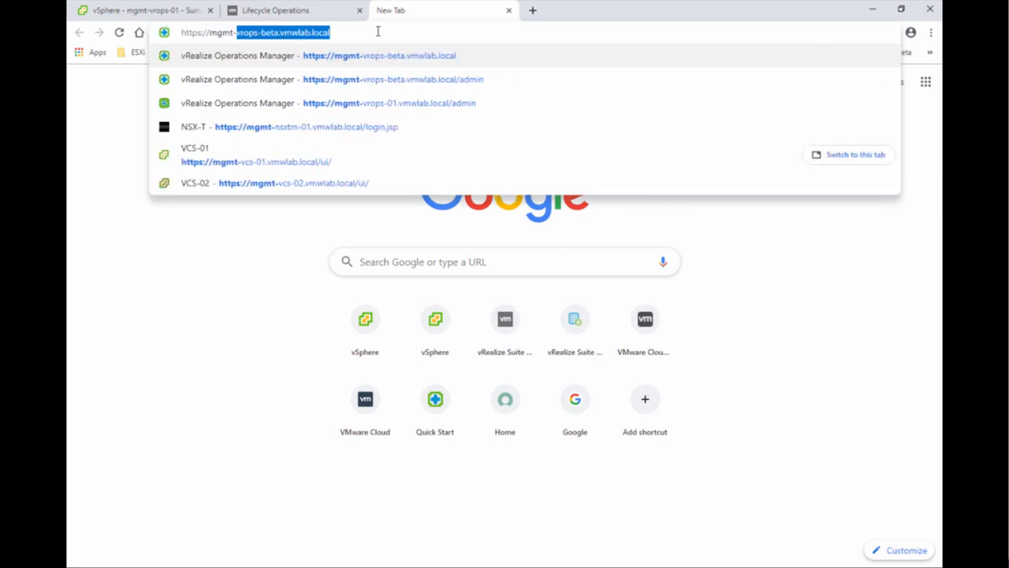
pyautogui.write('vra-02')
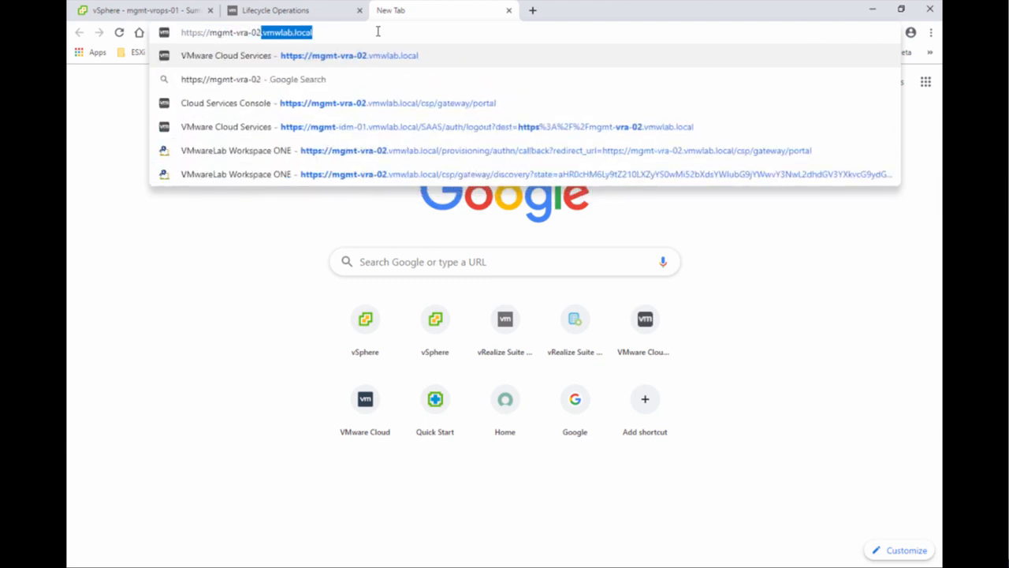
pyautogui.press('End')
pyautogui.press('Return')
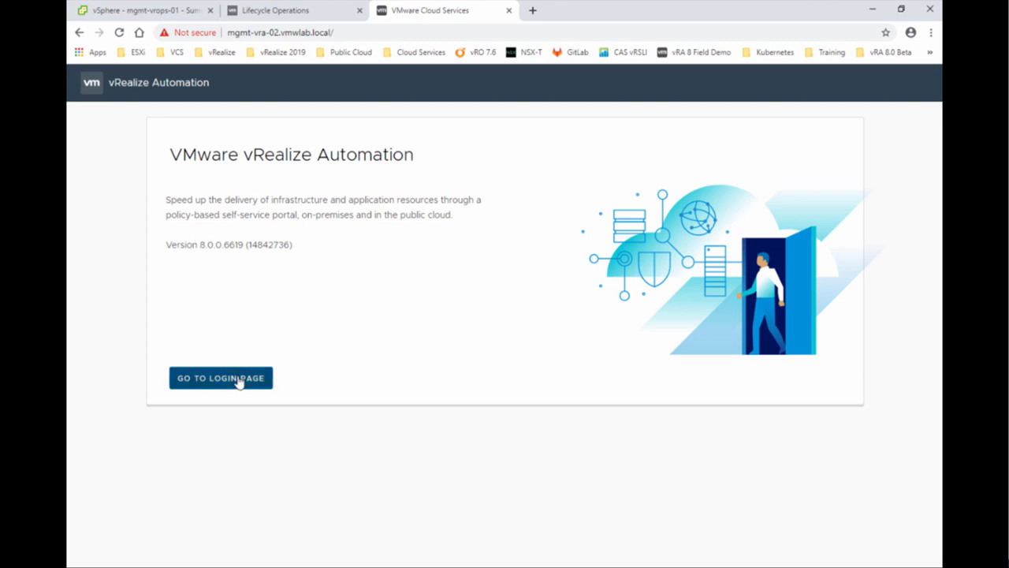
# Sign in through the Workspace ONE login with the admin username and password to reach My Services.
pyautogui.click(238, 379)
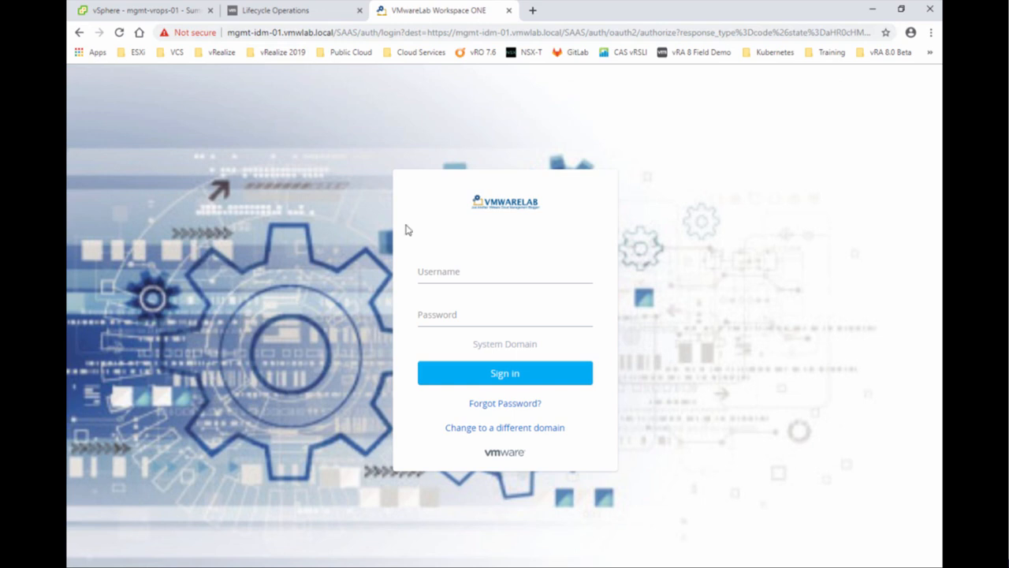
pyautogui.click(447, 272)
pyautogui.write('confi')
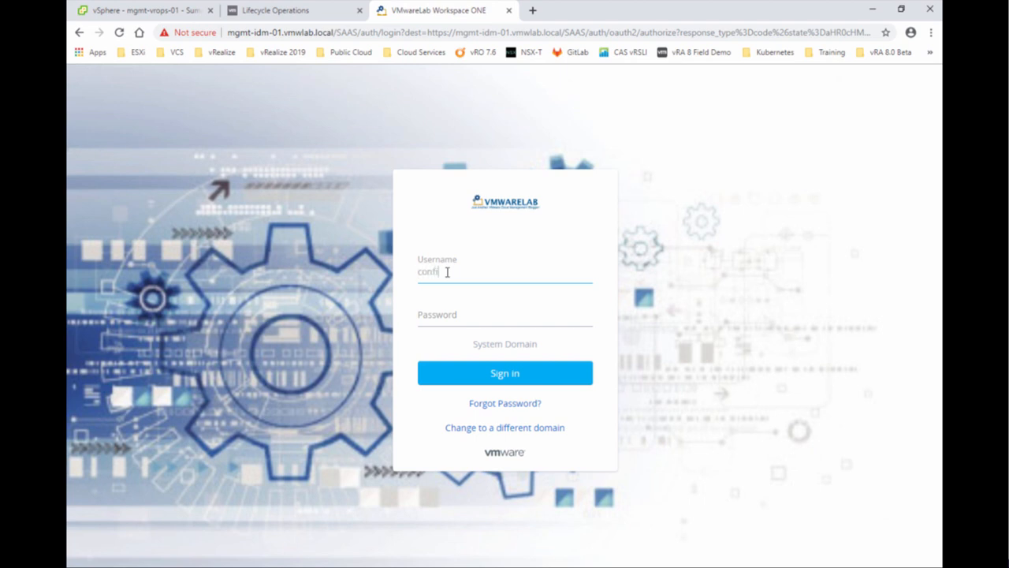
pyautogui.write('gadmin')
pyautogui.press('Tab')
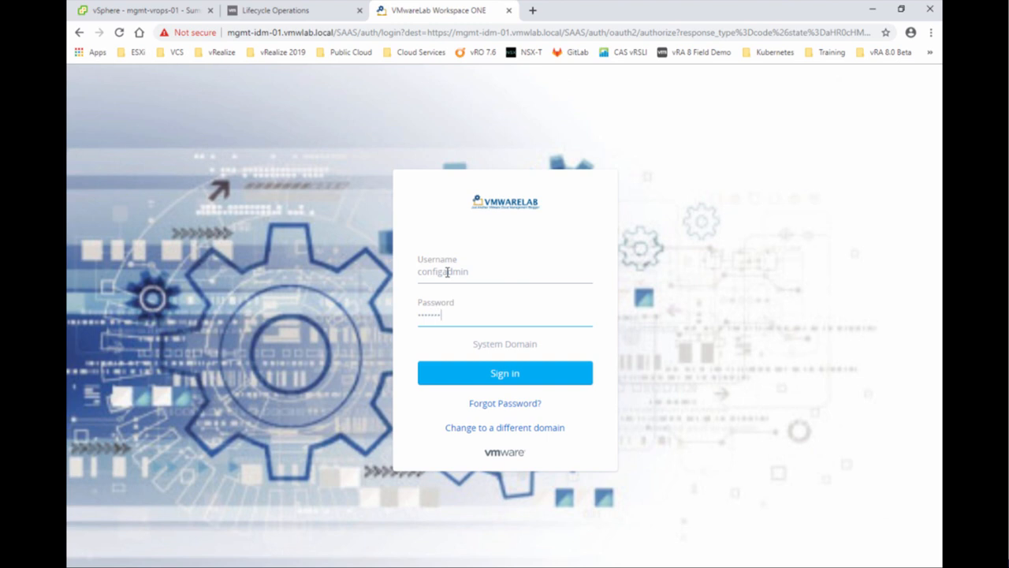
pyautogui.click(491, 375)
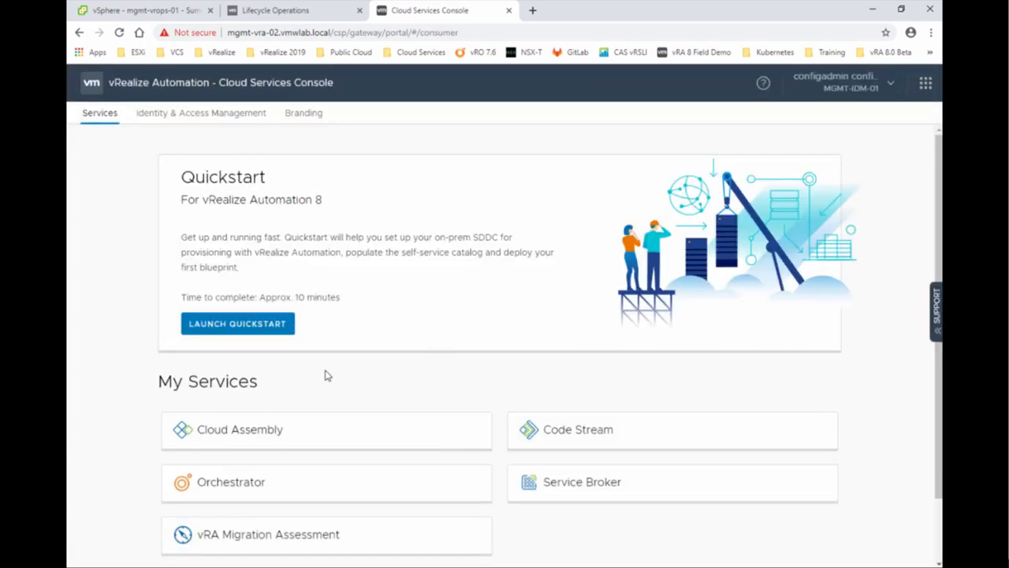
pyautogui.scroll(-2, 327, 376)
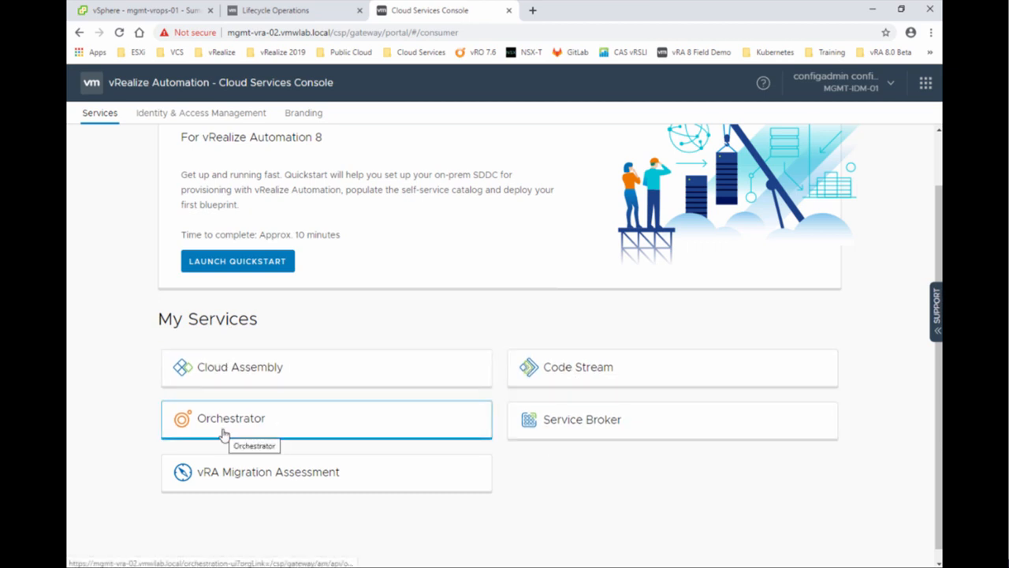
pyautogui.click(280, 381)
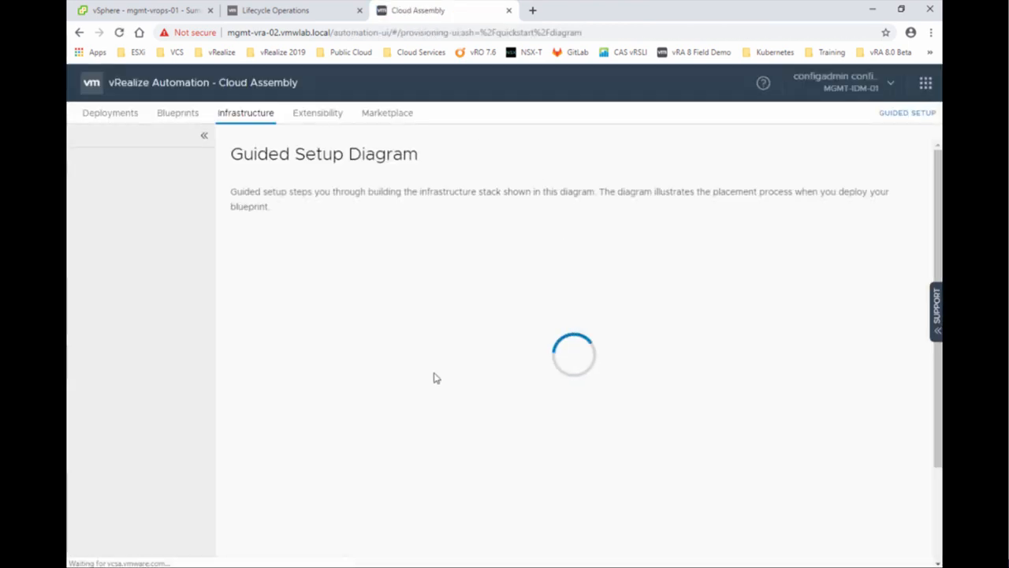
pyautogui.moveTo(207, 213); pyautogui.dragTo(215, 347)
pyautogui.scroll(2, 215, 347)
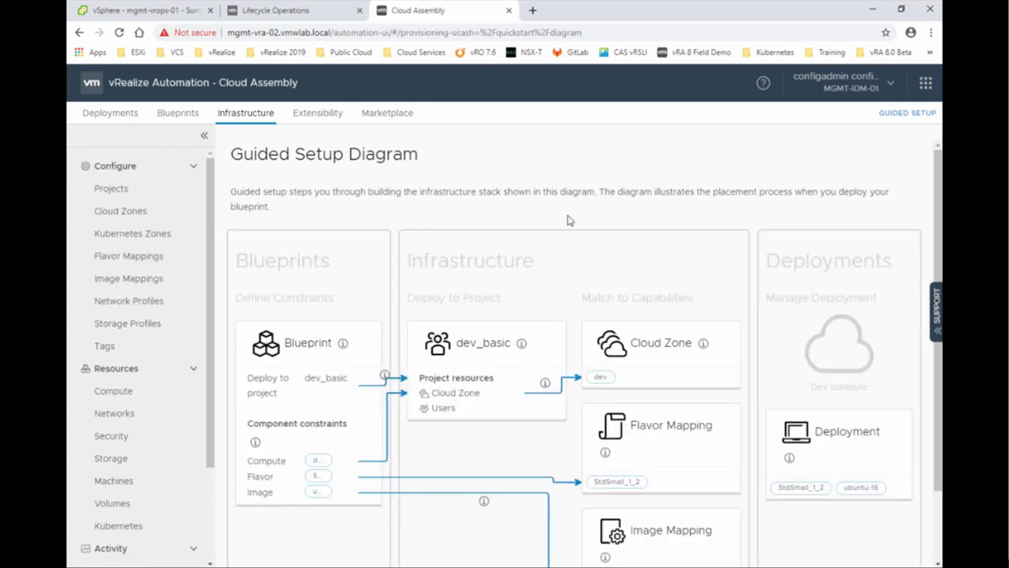
pyautogui.click(925, 83)
pyautogui.click(824, 355)
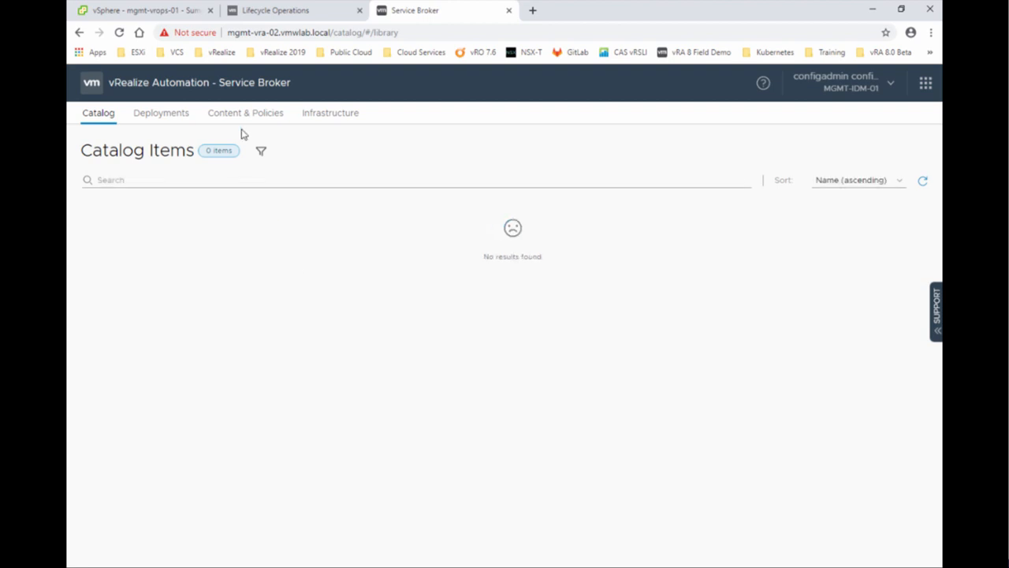
pyautogui.click(244, 115)
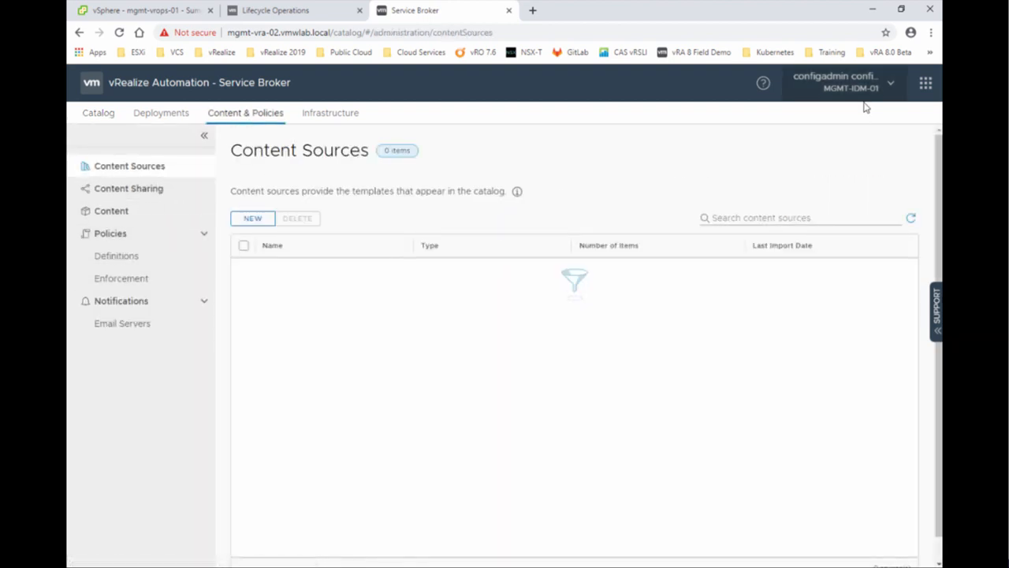
pyautogui.click(923, 85)
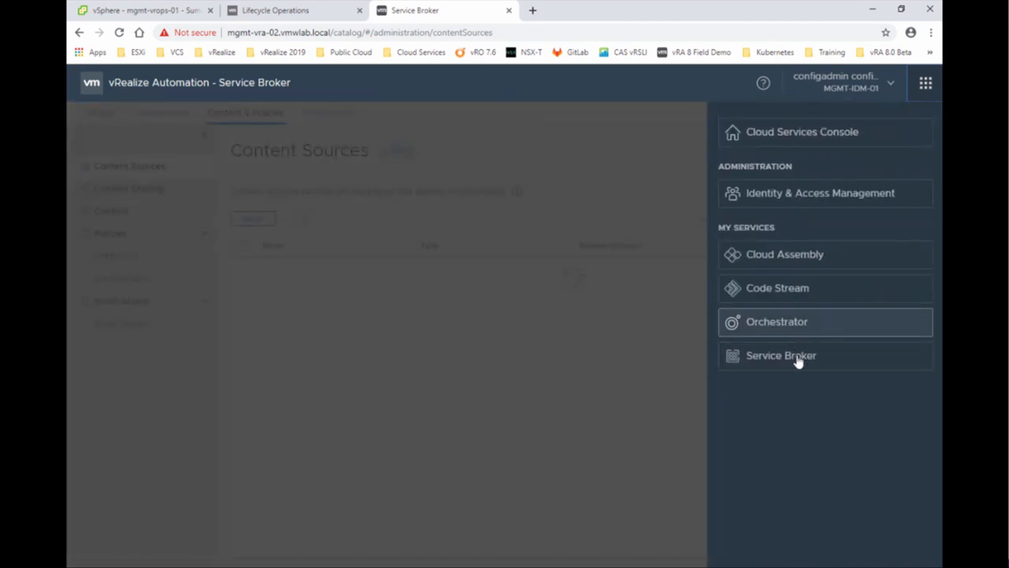
pyautogui.click(793, 291)
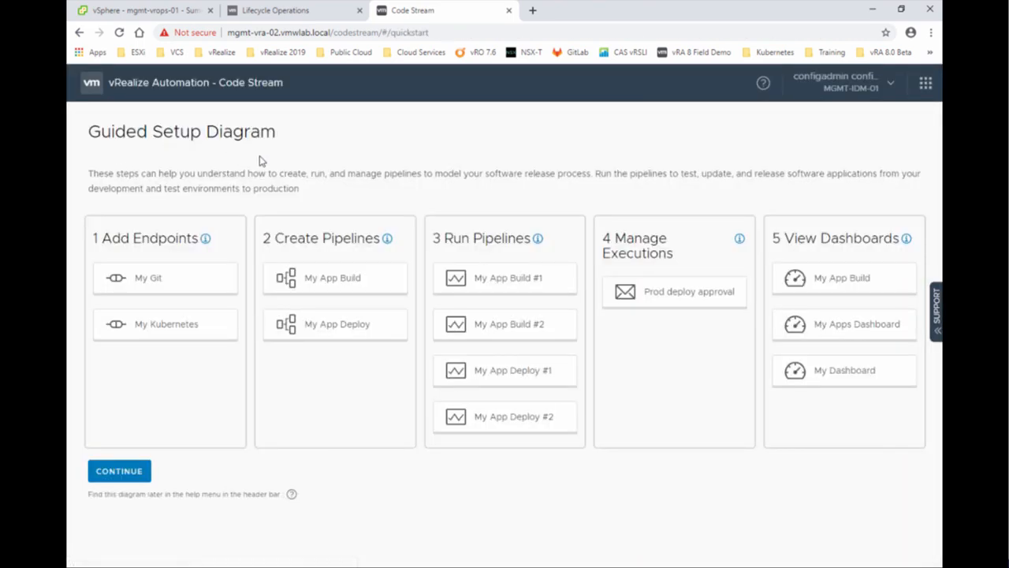
pyautogui.click(926, 83)
pyautogui.click(758, 332)
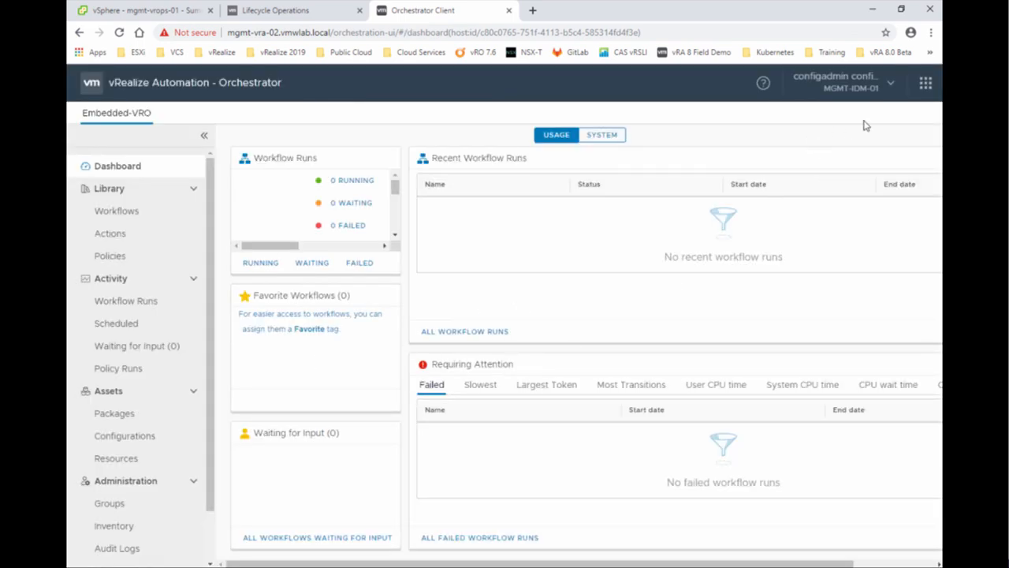
pyautogui.click(925, 83)
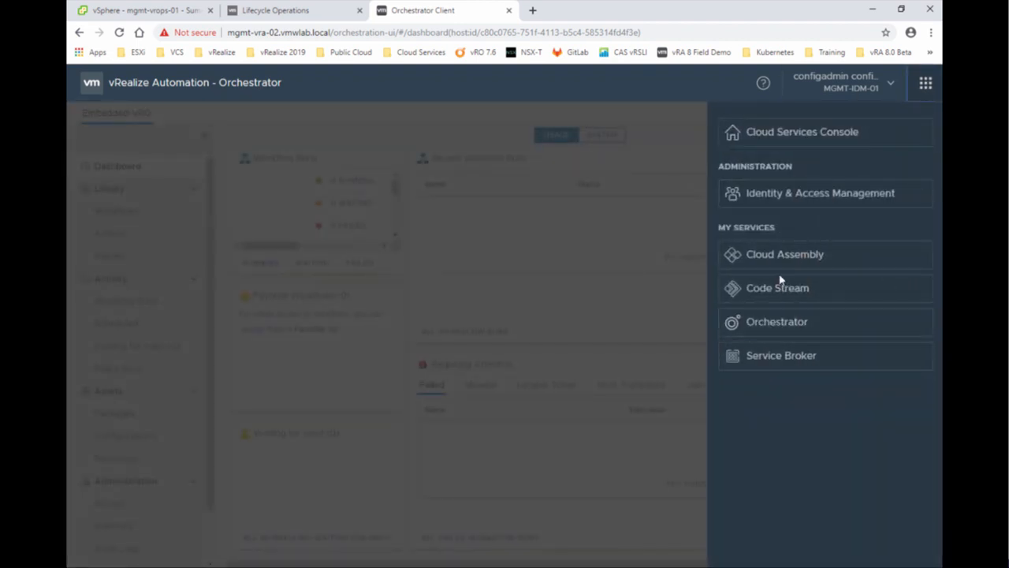
pyautogui.click(779, 142)
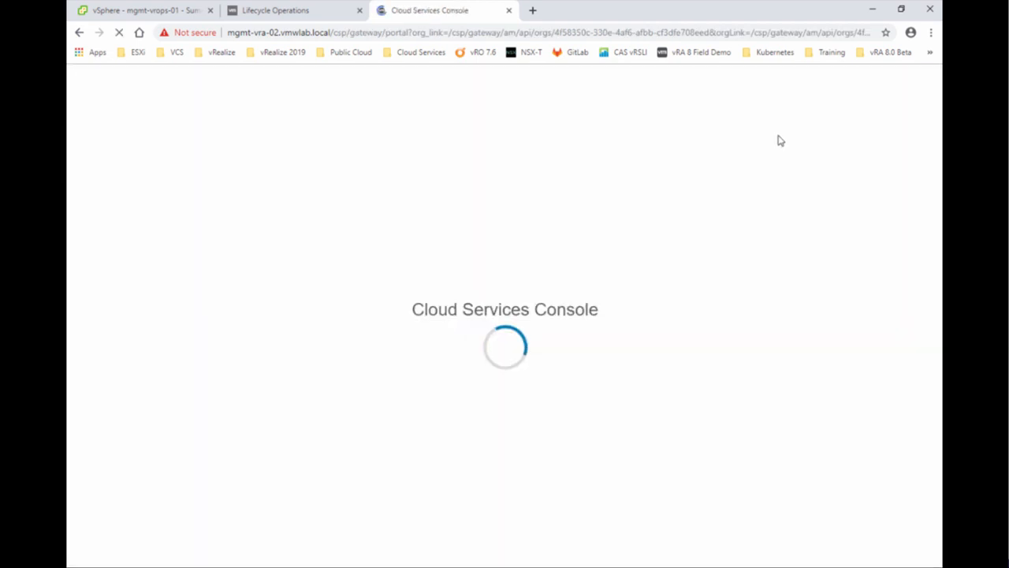